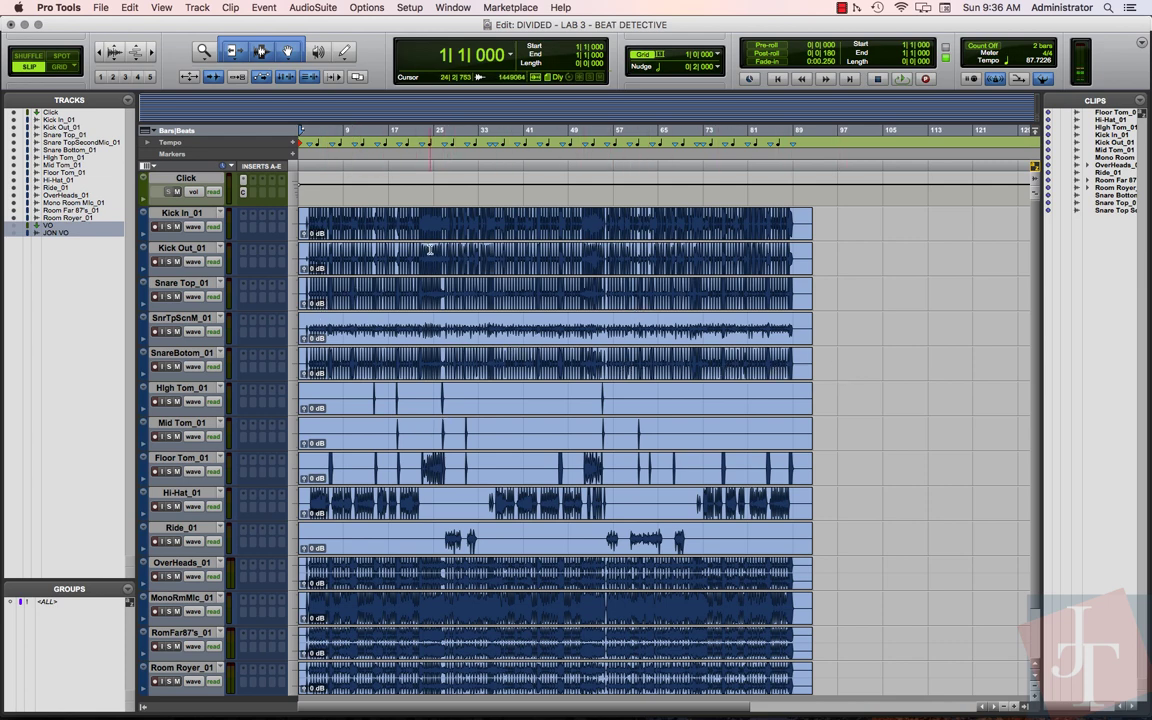
Create a Mix/Edit group named DRUMS from all drum tracks, Kick In_01 through Room Royer_01
{"action": "key", "text": "t"}
{"action": "key", "text": "t"}
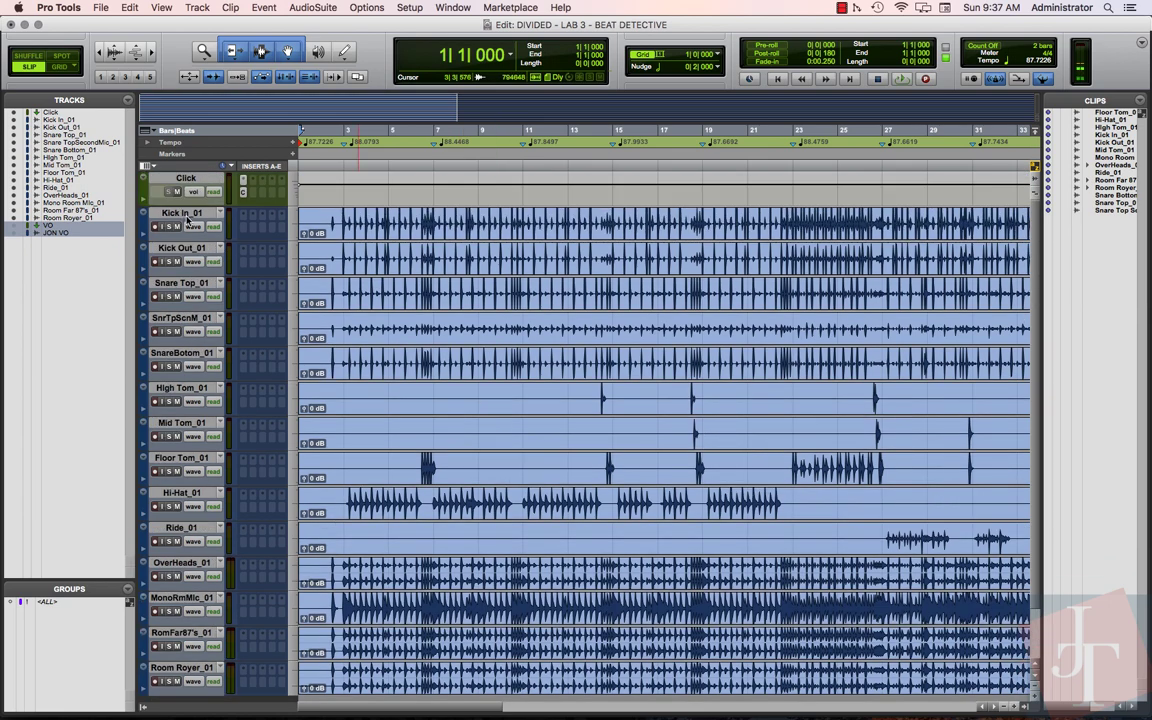
{"action": "left_click", "coordinate": [182, 214]}
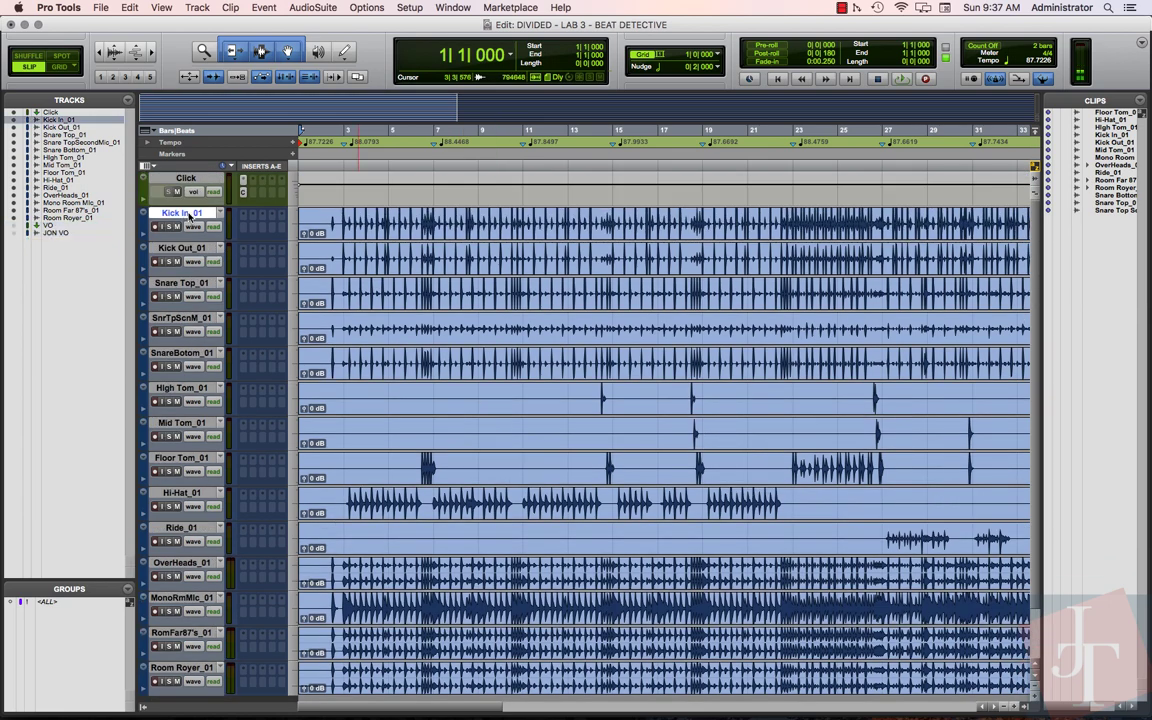
{"action": "left_click", "coordinate": [186, 668], "text": "shift"}
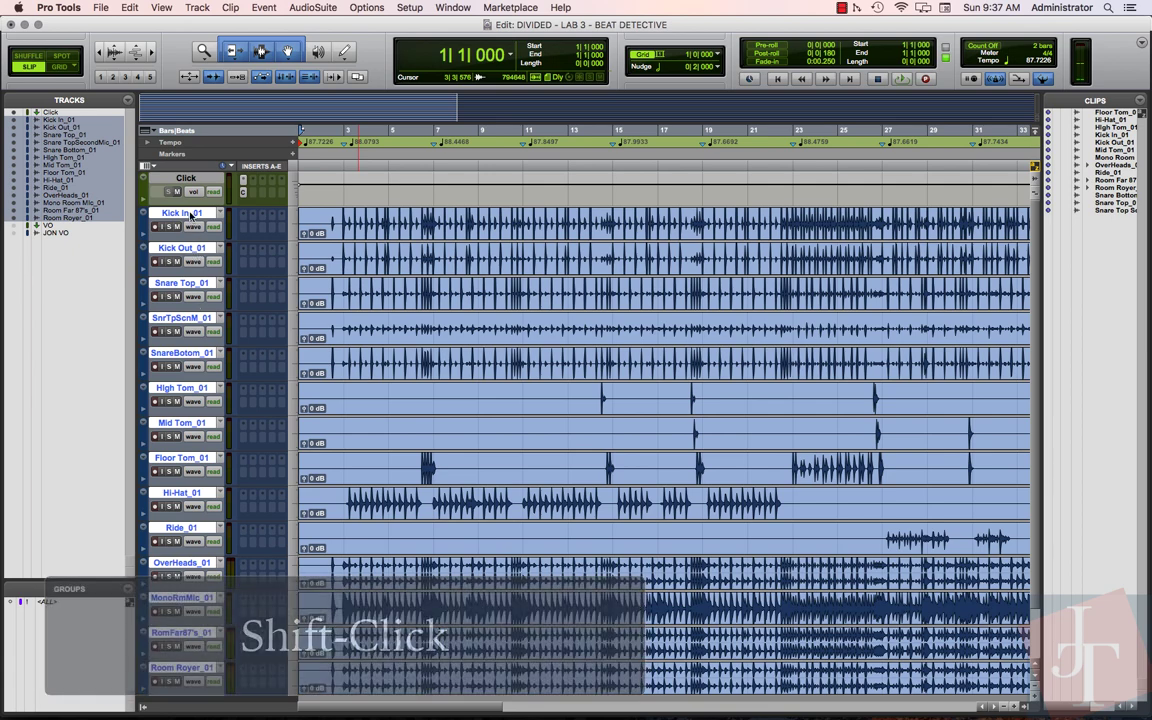
{"action": "left_click", "coordinate": [191, 215]}
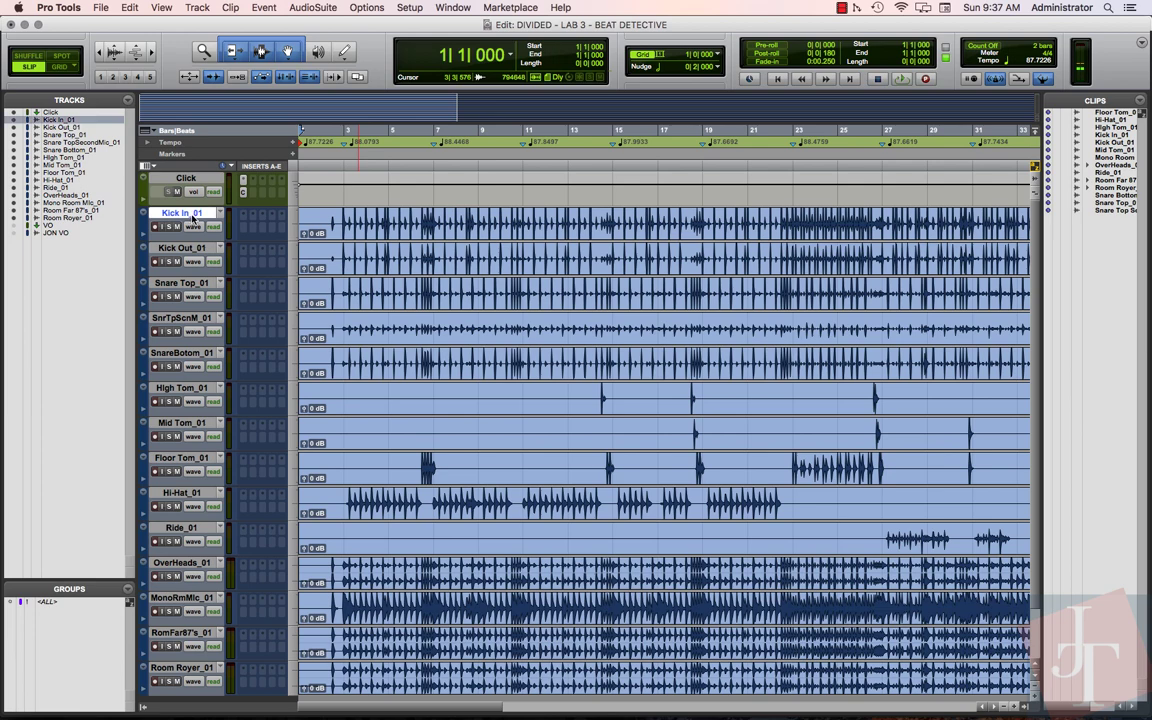
{"action": "left_click", "coordinate": [187, 670], "text": "shift"}
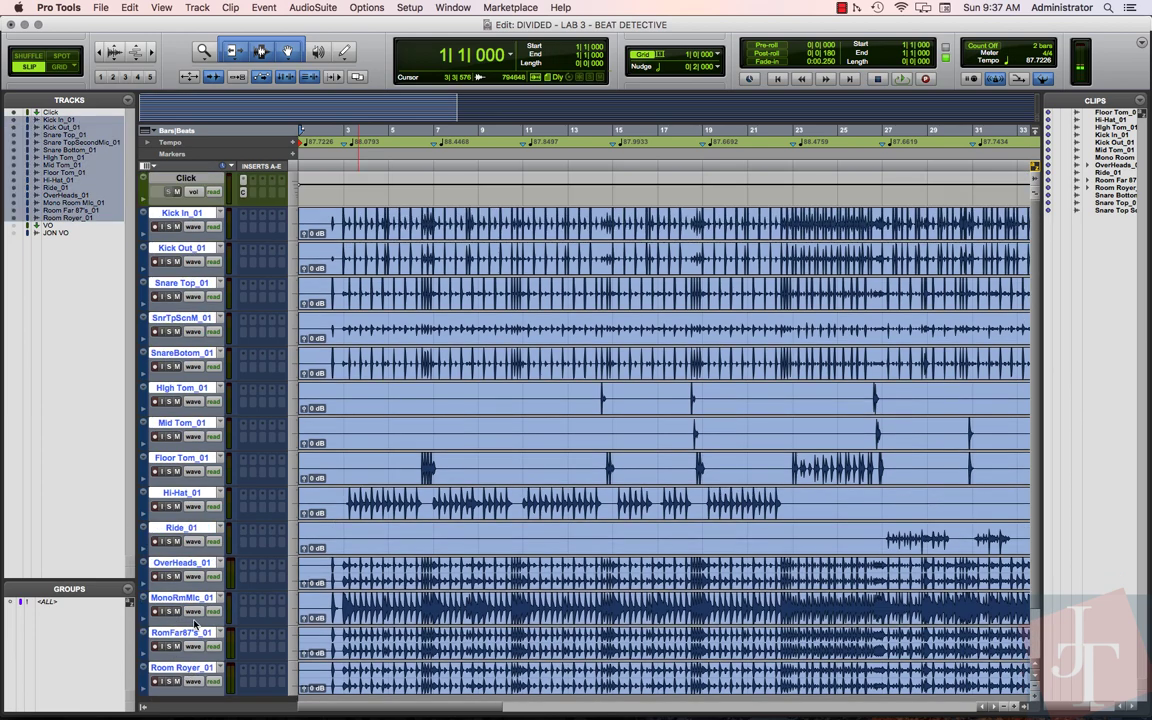
{"action": "left_click", "coordinate": [128, 592]}
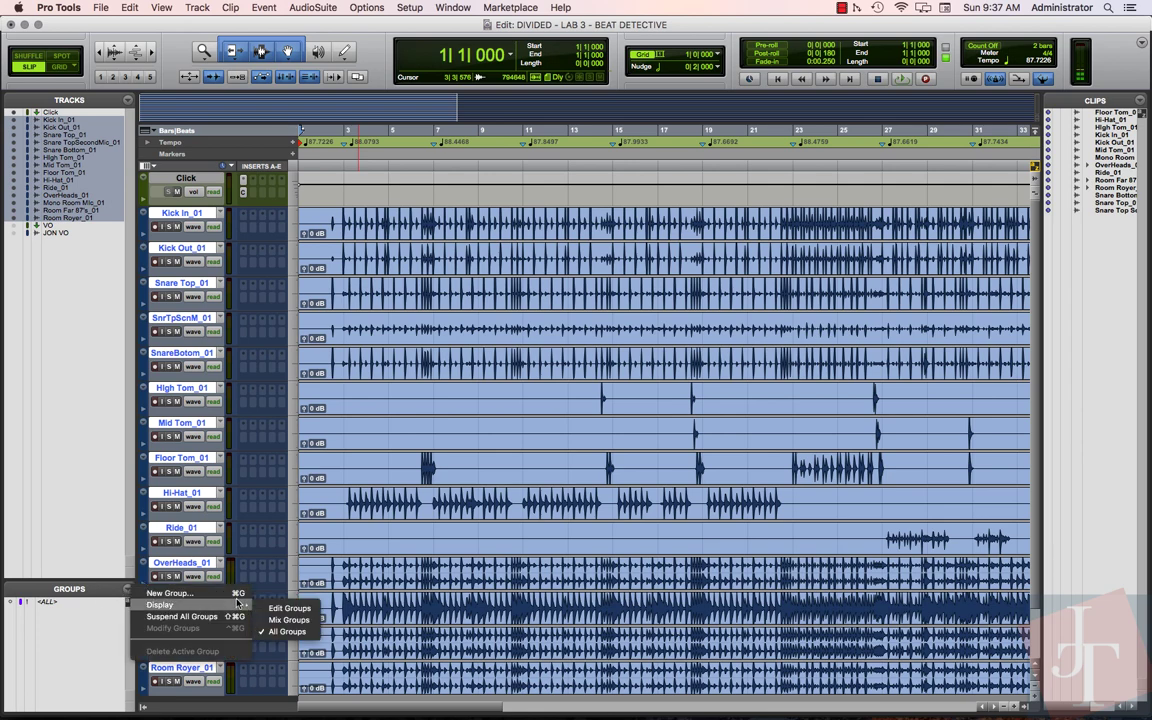
{"action": "left_click", "coordinate": [186, 528]}
{"action": "key", "text": "super+g"}
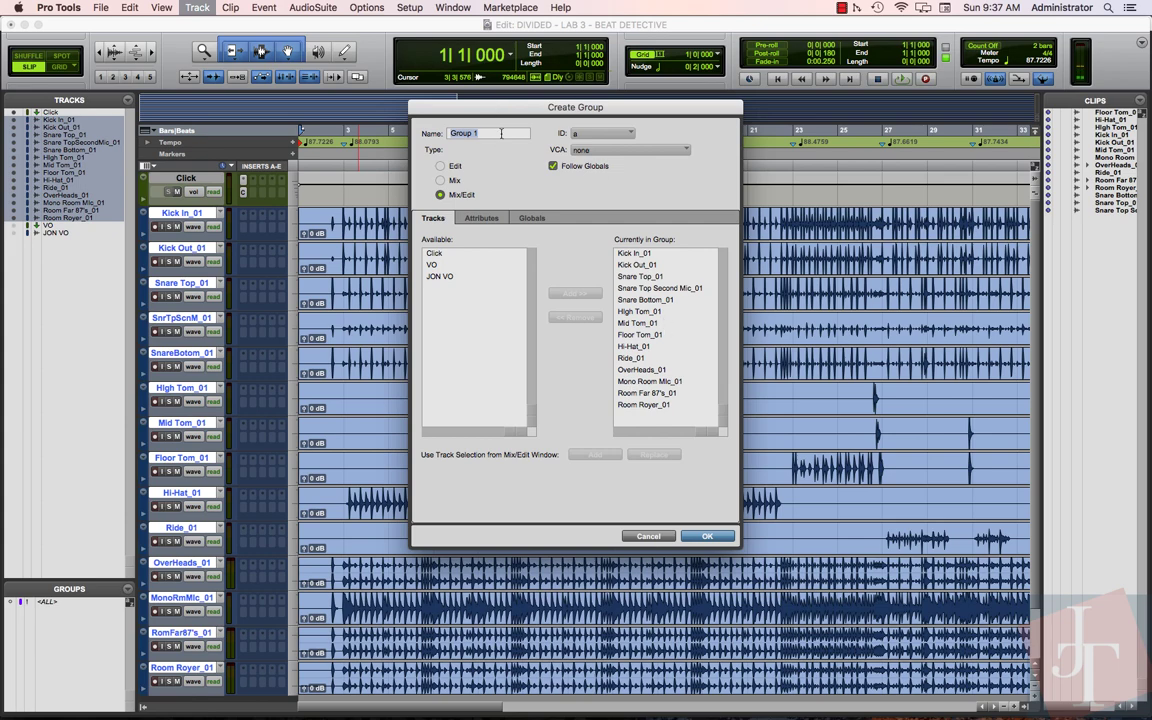
{"action": "type", "text": "DRUMS"}
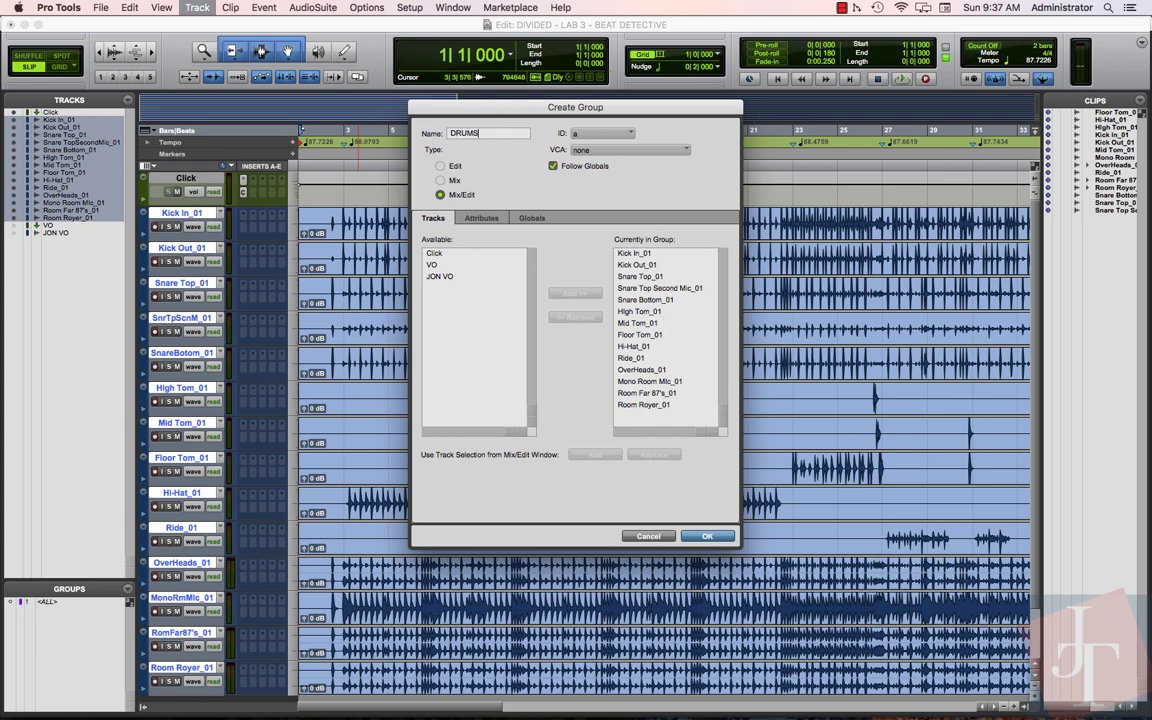
{"action": "key", "text": "Return"}
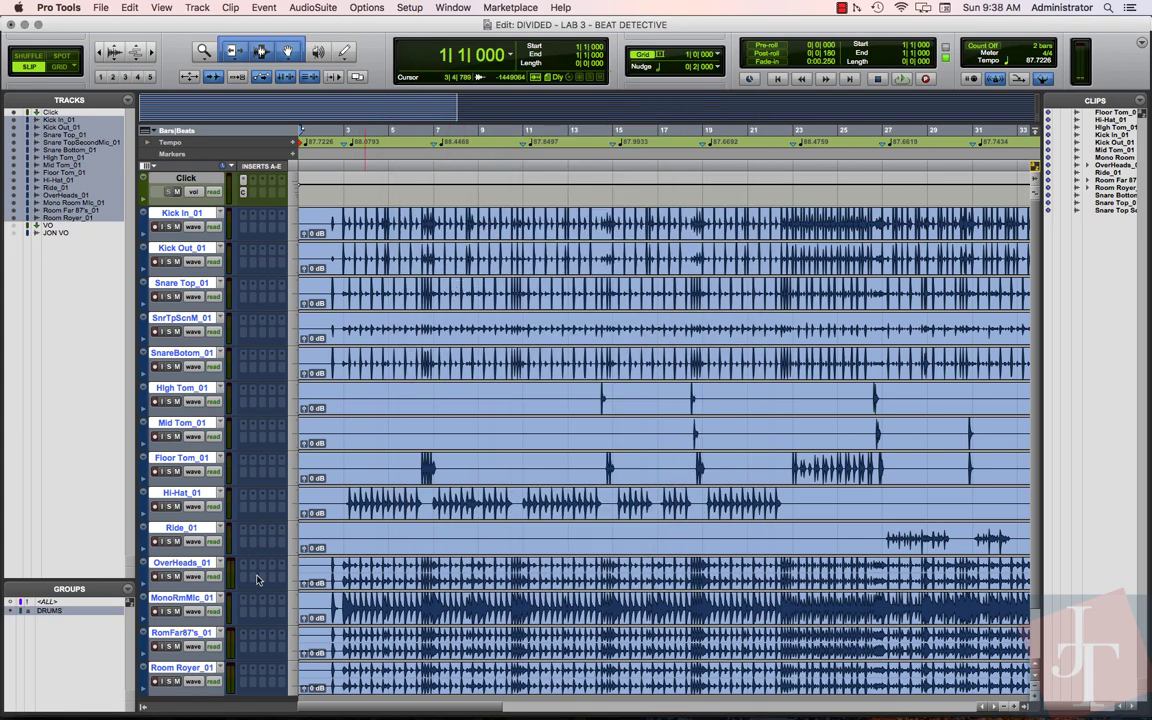
Deactivate the DRUMS group and create a Mix/Edit group named K S H from only Kick In_01, Snare Top_01 and Hi-Hat_01
{"action": "left_click", "coordinate": [58, 612]}
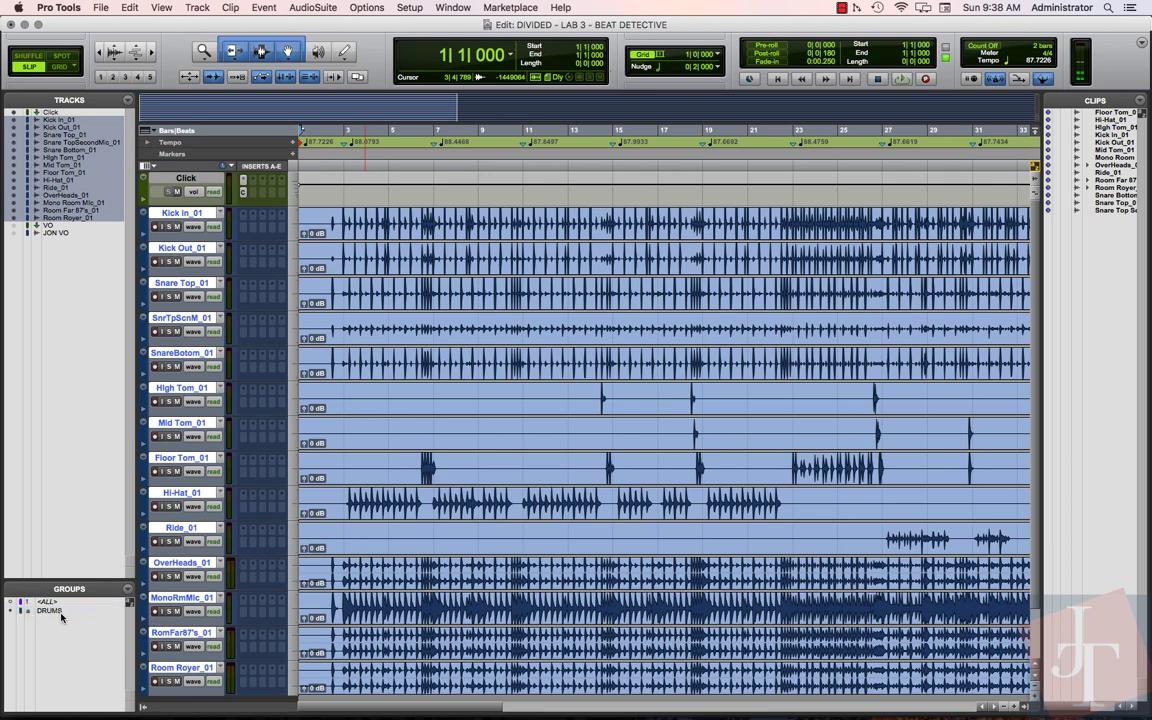
{"action": "left_click", "coordinate": [185, 667], "text": "alt"}
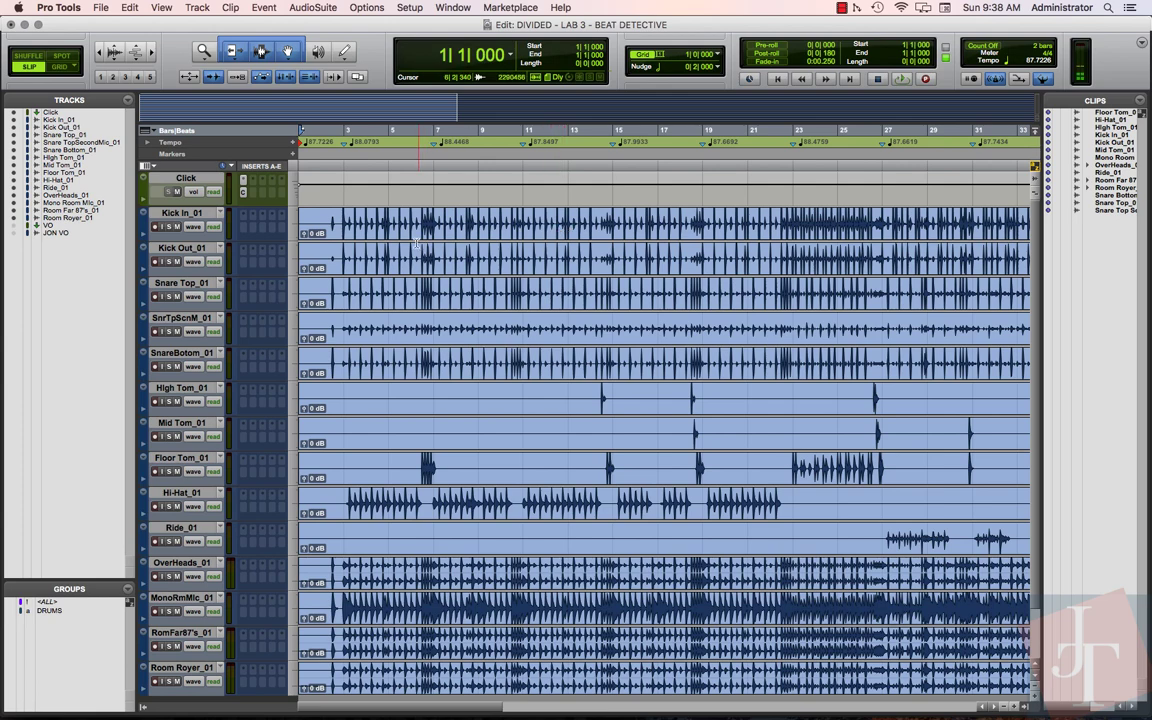
{"action": "left_click", "coordinate": [187, 215]}
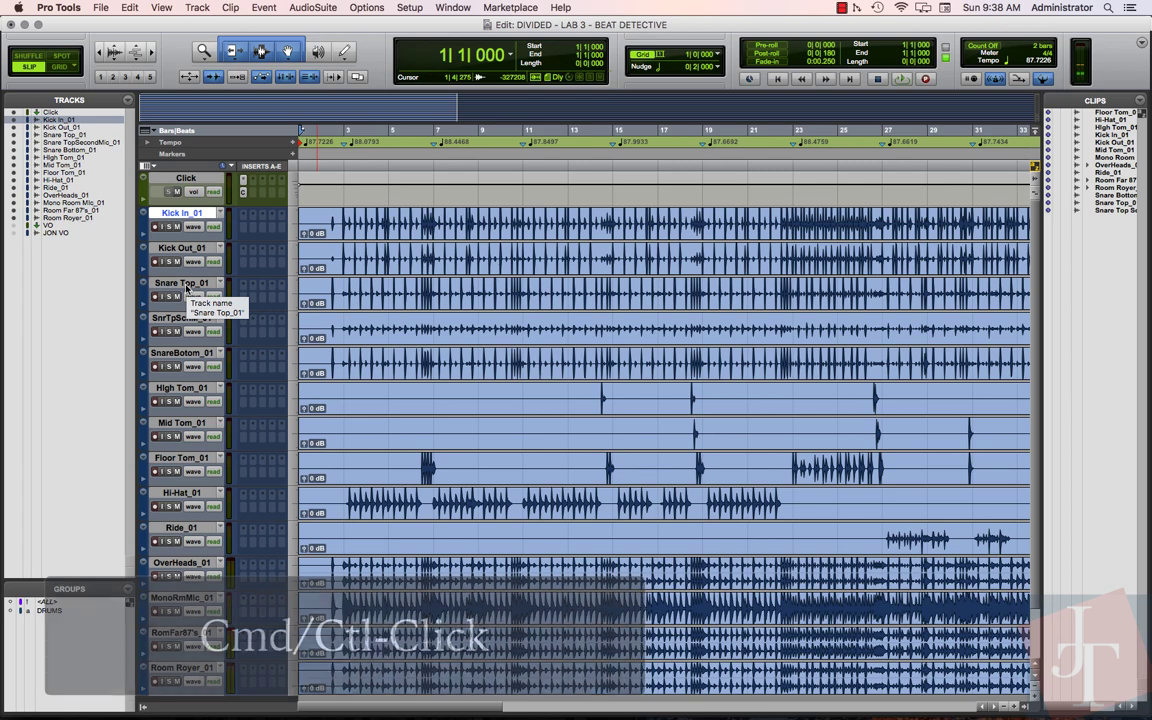
{"action": "left_click", "coordinate": [186, 287], "text": "super"}
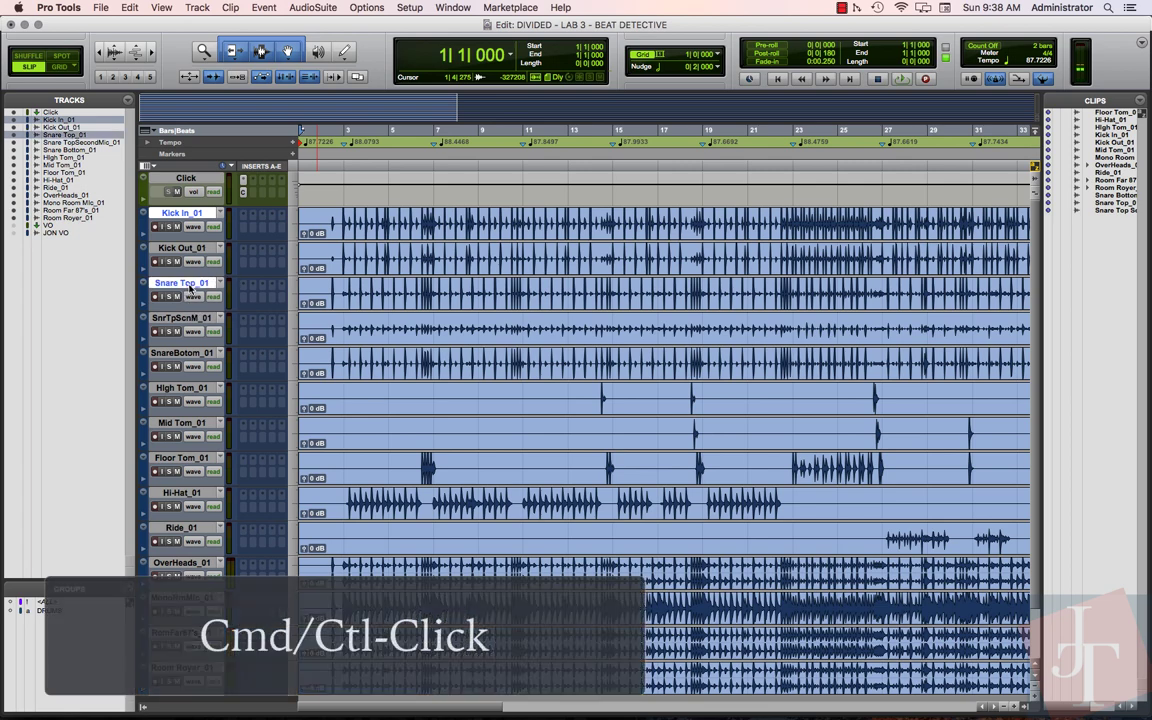
{"action": "left_click", "coordinate": [186, 493], "text": "super"}
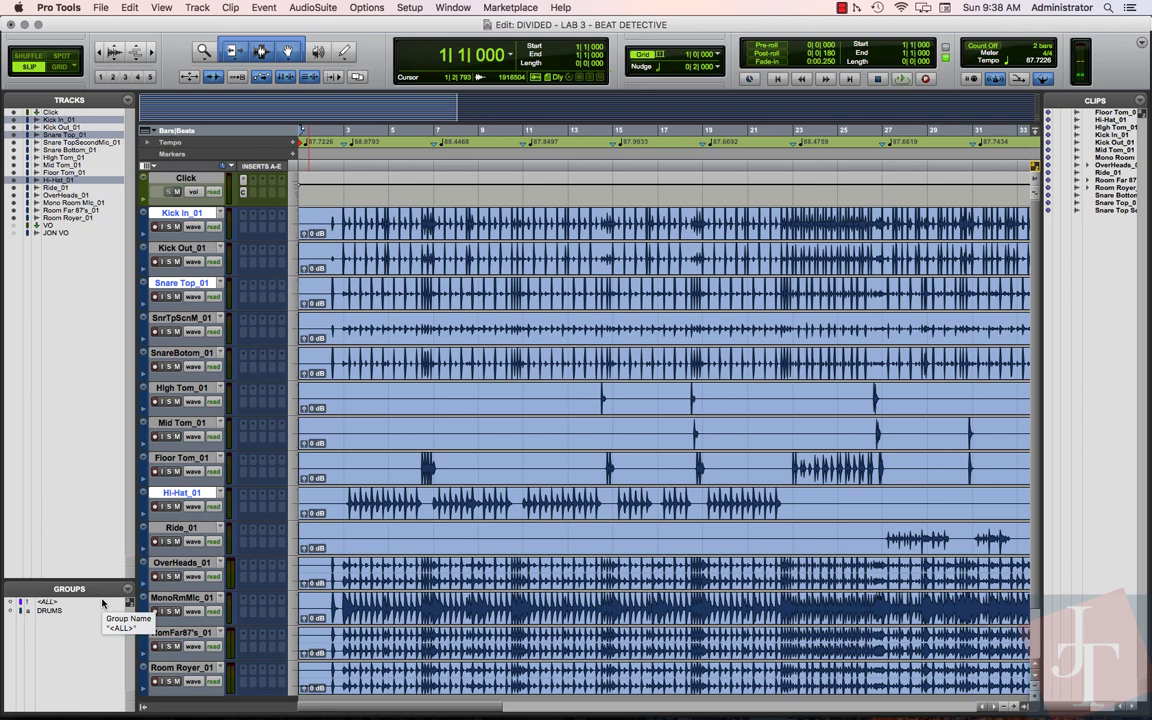
{"action": "key", "text": "super+g"}
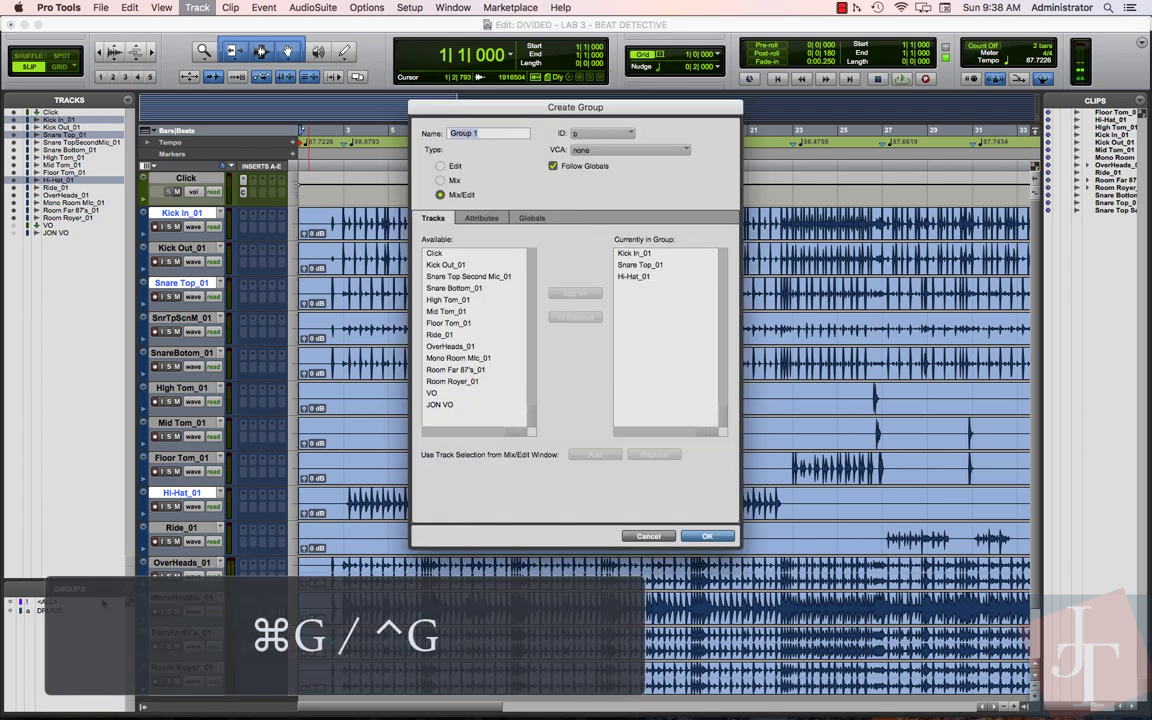
{"action": "type", "text": "K S H"}
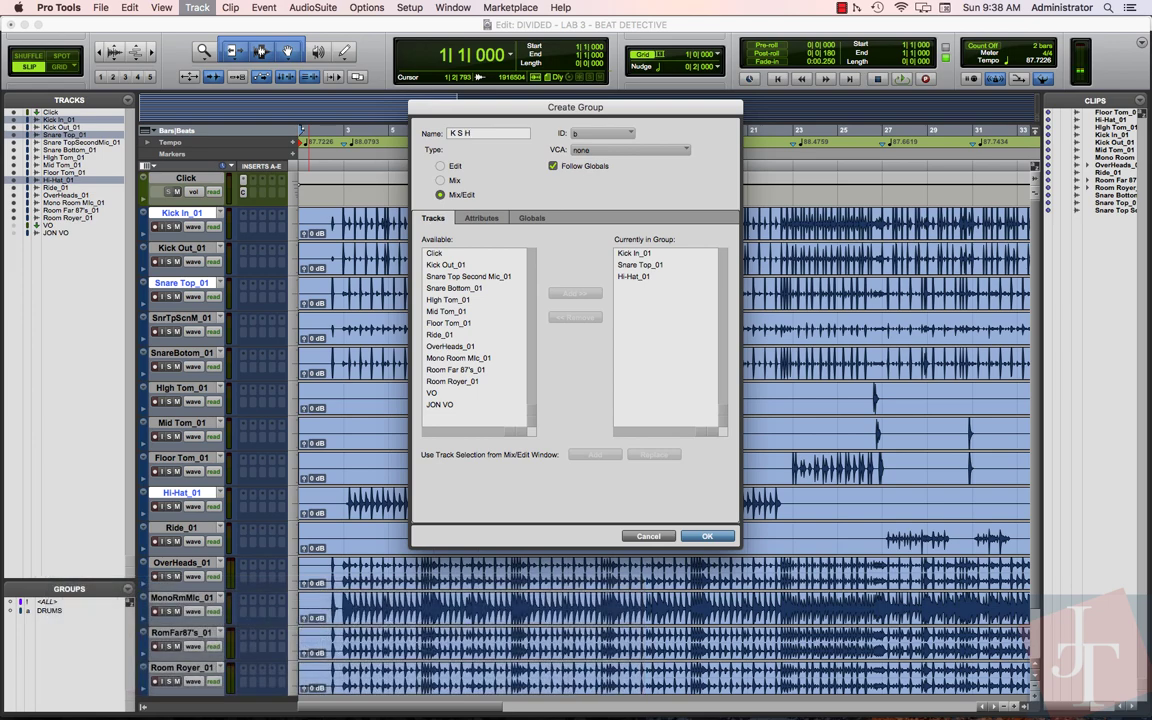
{"action": "key", "text": "Return"}
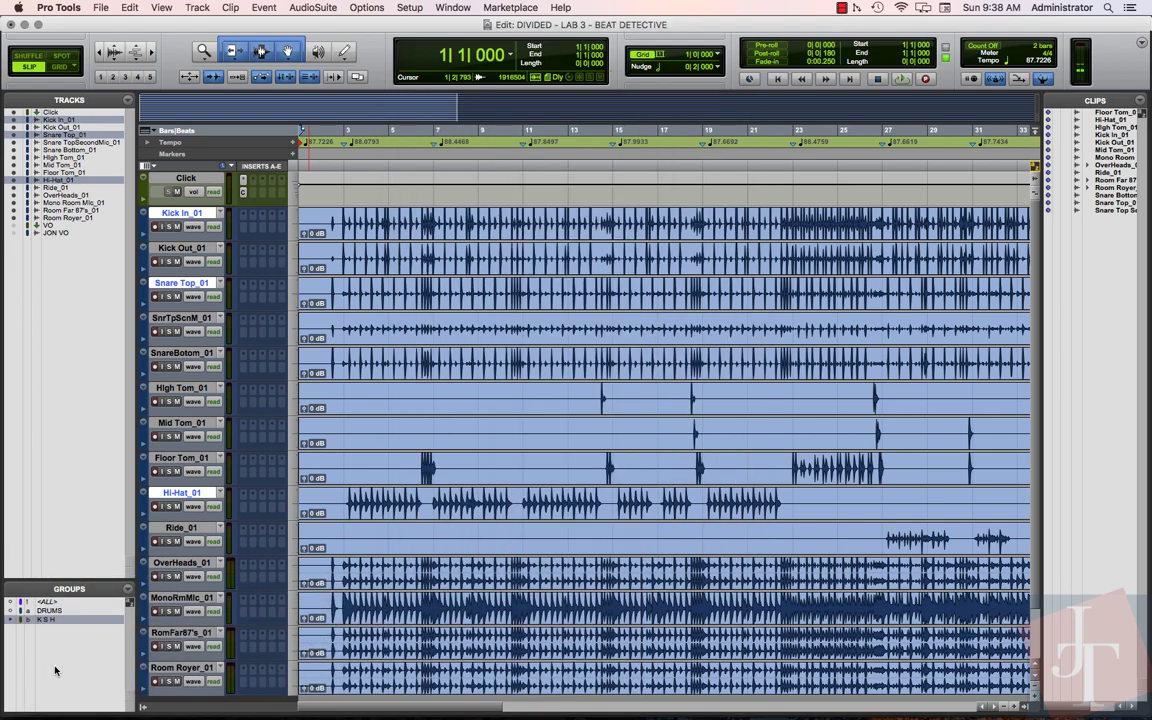
Make DRUMS the only active group and set its tracks to micro height
{"action": "left_click", "coordinate": [52, 623]}
{"action": "left_click", "coordinate": [54, 611]}
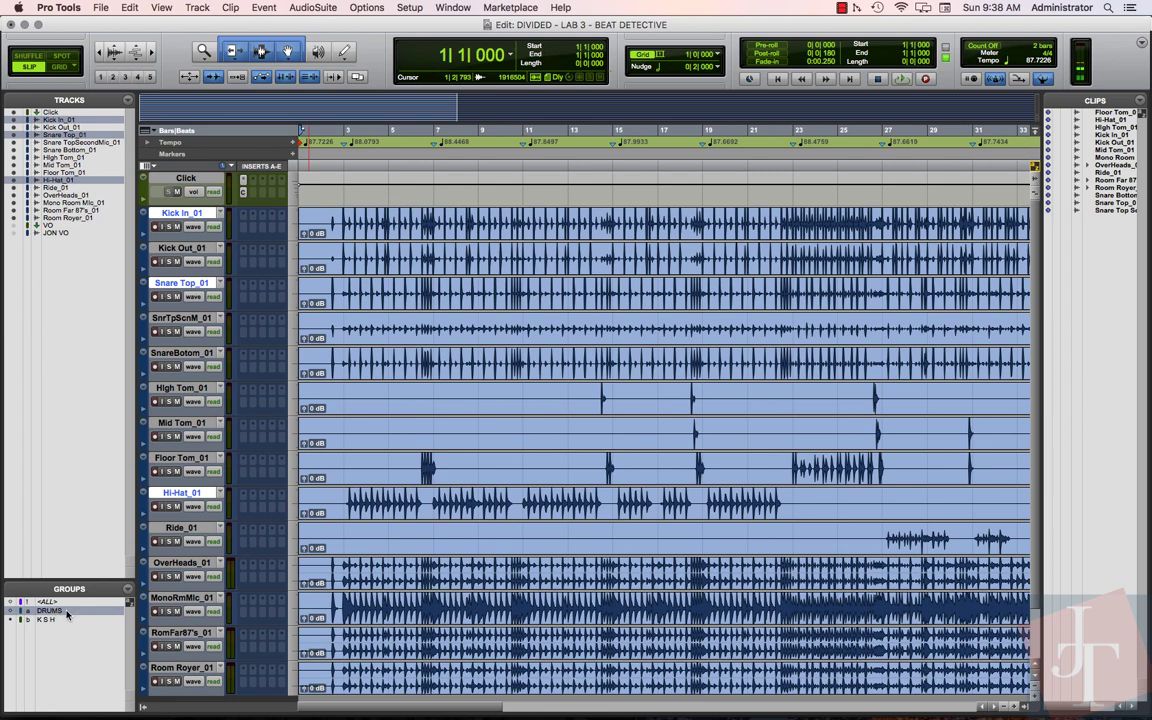
{"action": "left_click", "coordinate": [293, 605]}
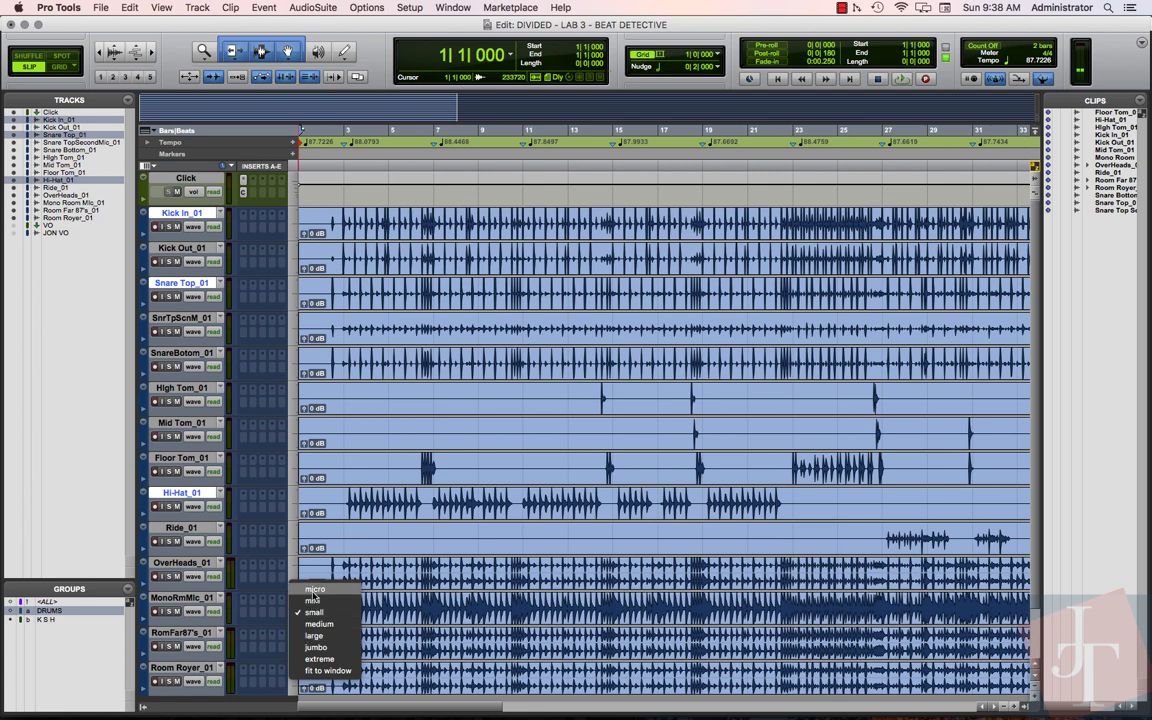
{"action": "left_click", "coordinate": [312, 601], "text": "alt"}
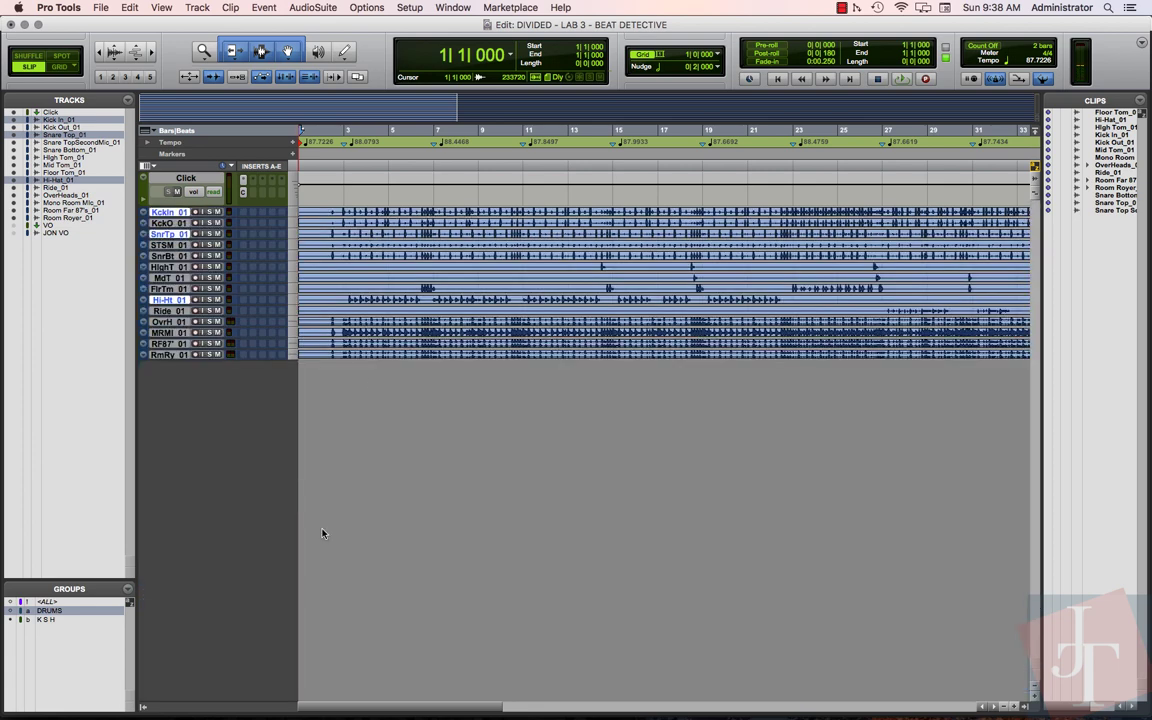
Make K S H the only active group and set its kick, snare and hi-hat tracks to large height
{"action": "left_click", "coordinate": [55, 612]}
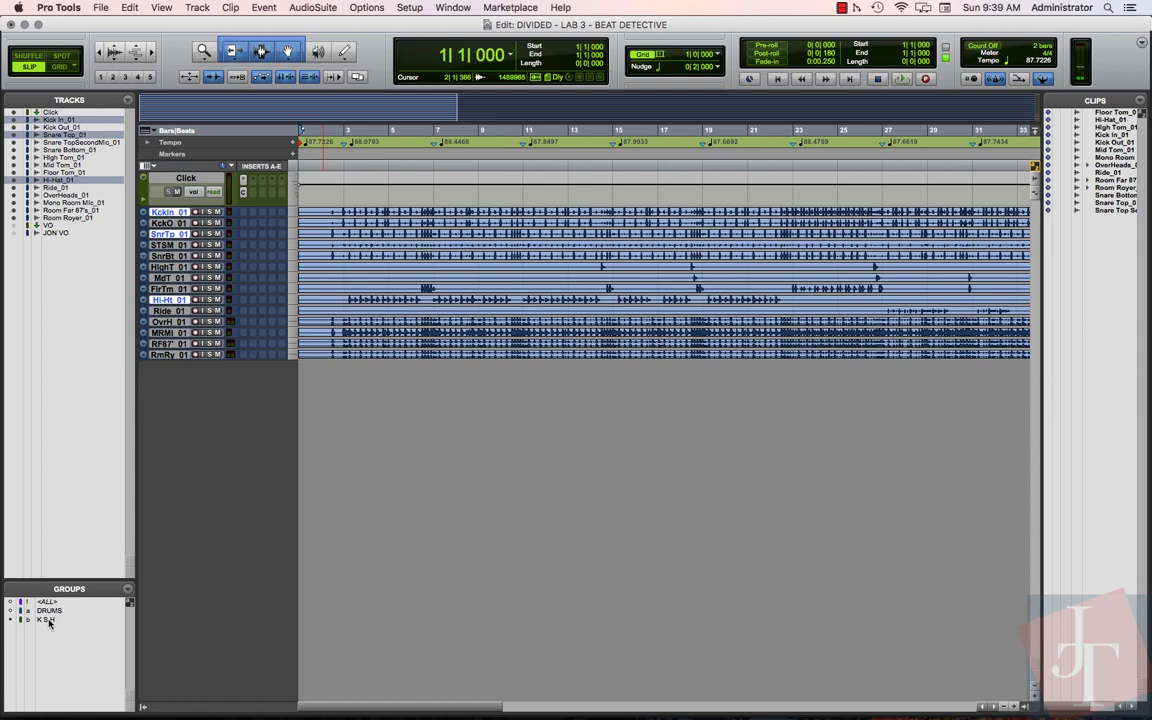
{"action": "left_click", "coordinate": [49, 621]}
{"action": "left_click", "coordinate": [294, 302]}
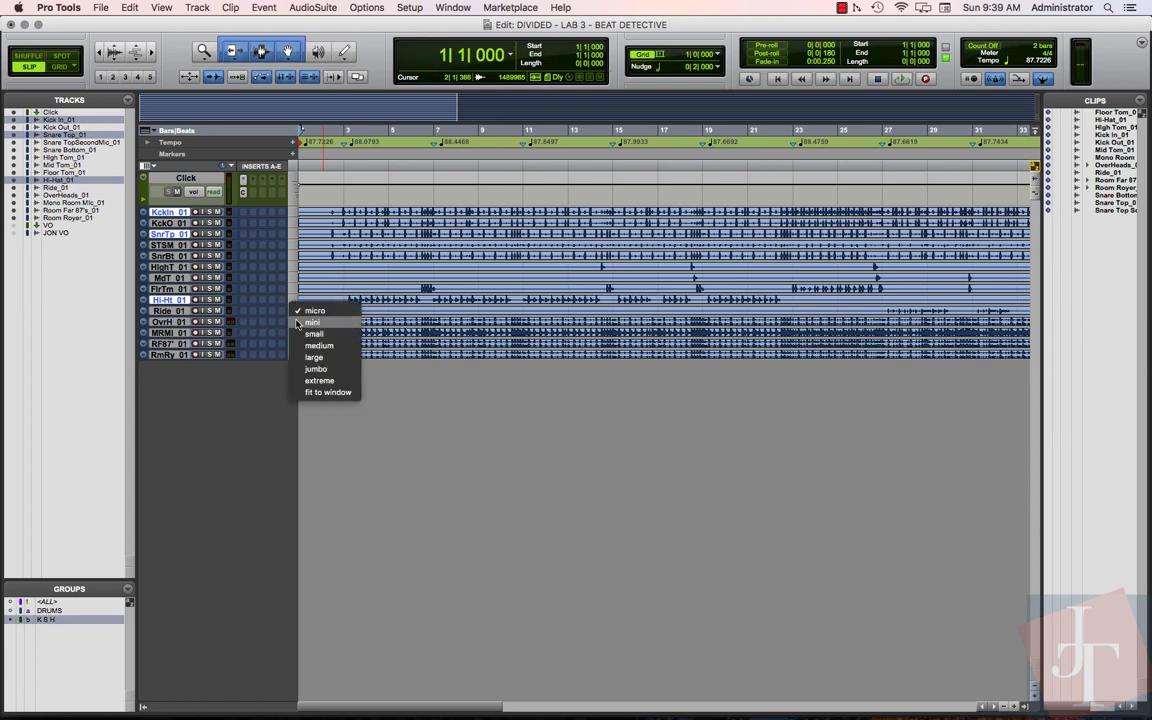
{"action": "left_click", "coordinate": [312, 357]}
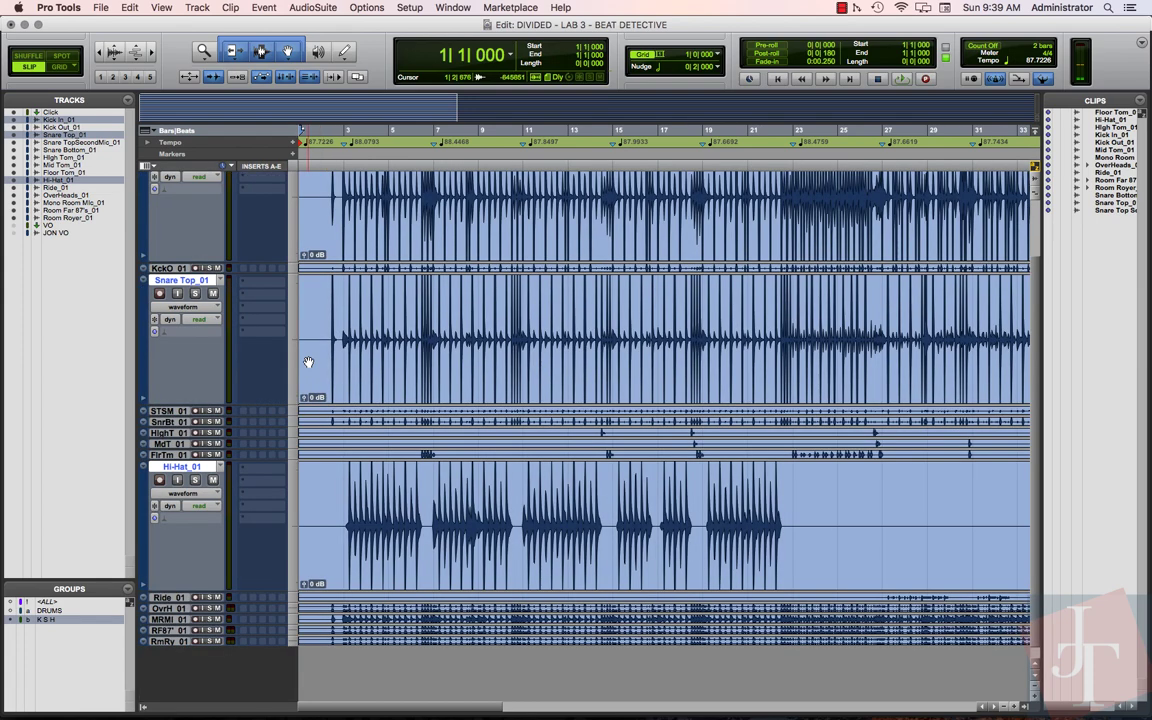
{"action": "scroll", "coordinate": [515, 500], "scroll_direction": "up", "scroll_amount": 2}
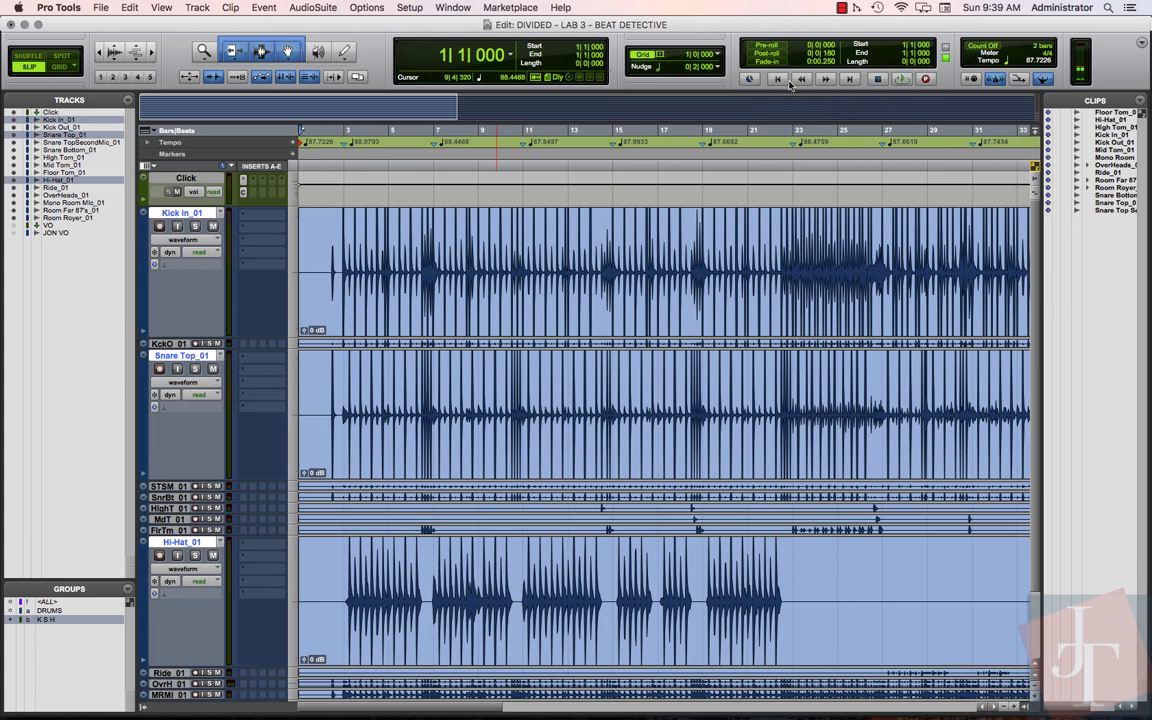
{"action": "left_click", "coordinate": [769, 46]}
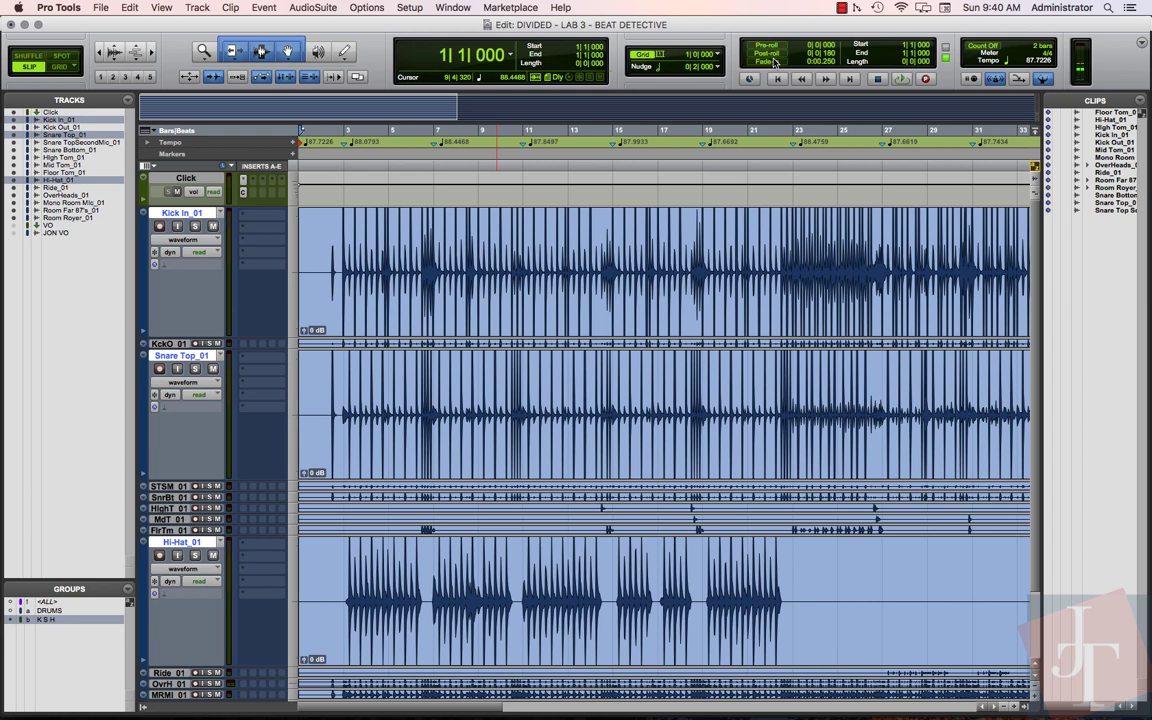
{"action": "left_click", "coordinate": [510, 55]}
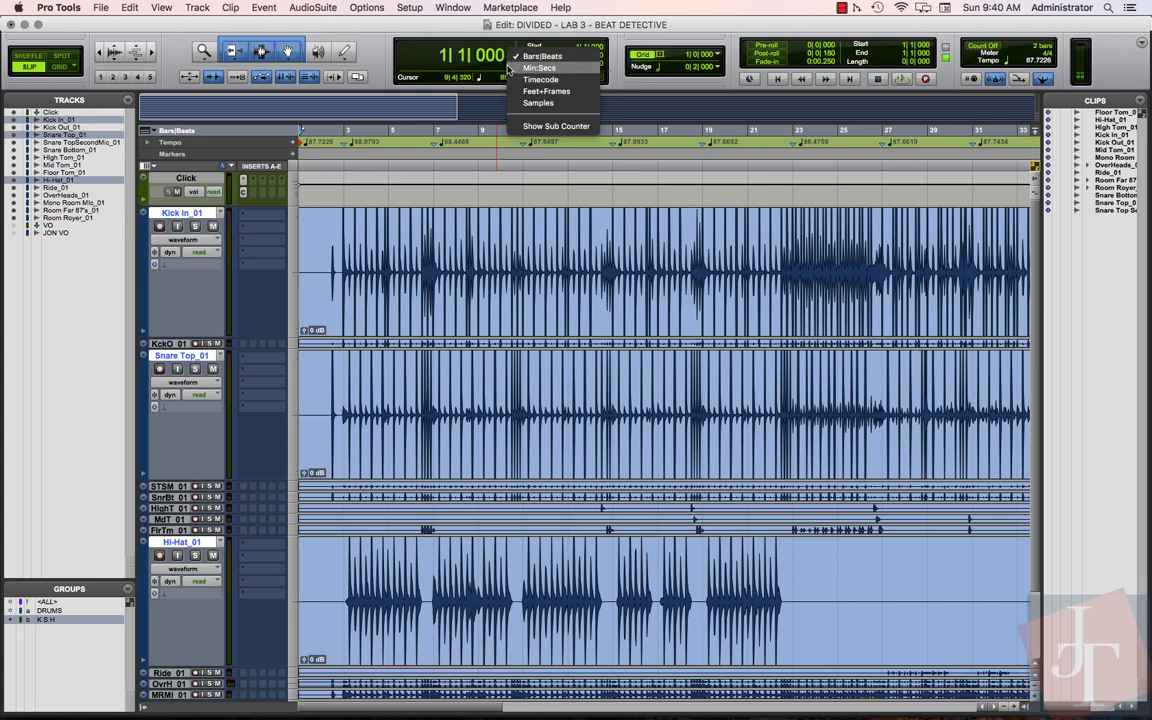
{"action": "left_click", "coordinate": [448, 47]}
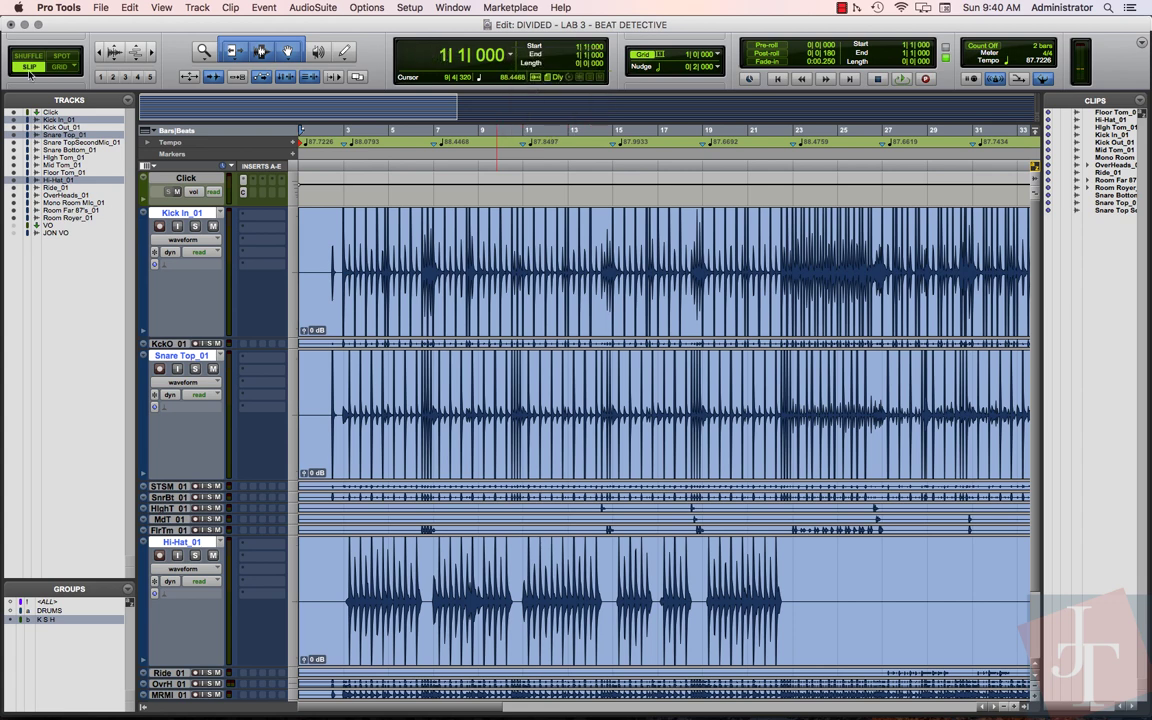
Switch to Grid mode and select the range from 3|1|000 to 7|1|000 across all tracks
{"action": "left_click", "coordinate": [60, 66]}
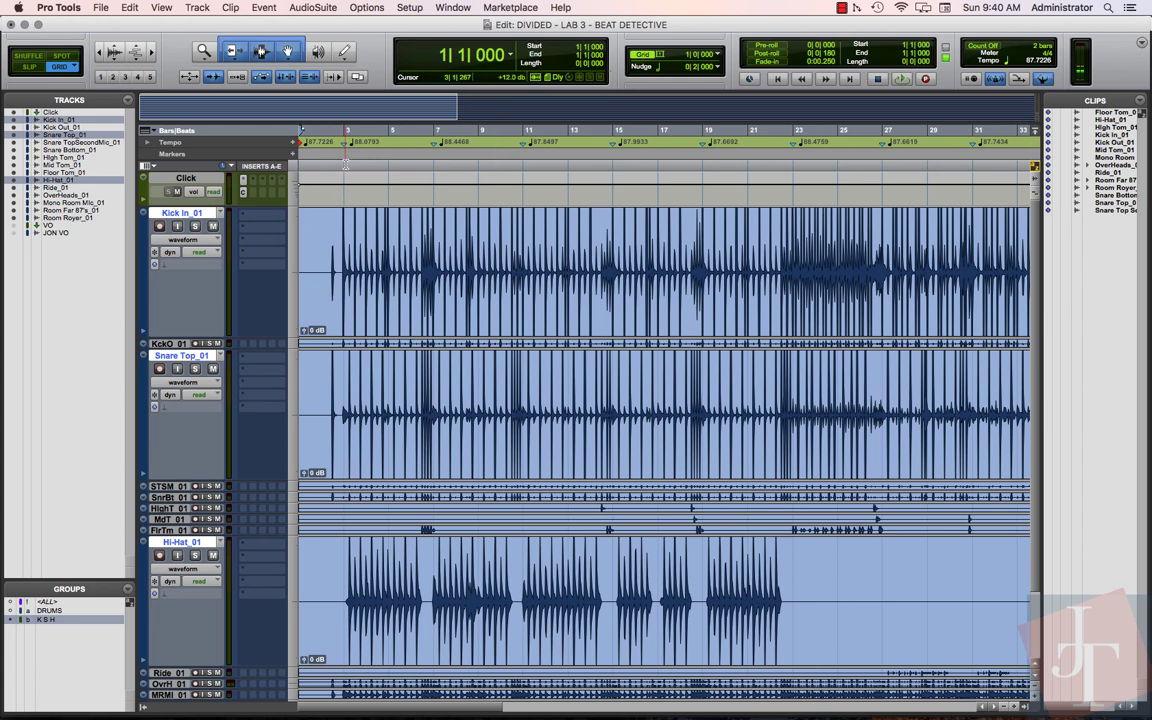
{"action": "left_click", "coordinate": [344, 163]}
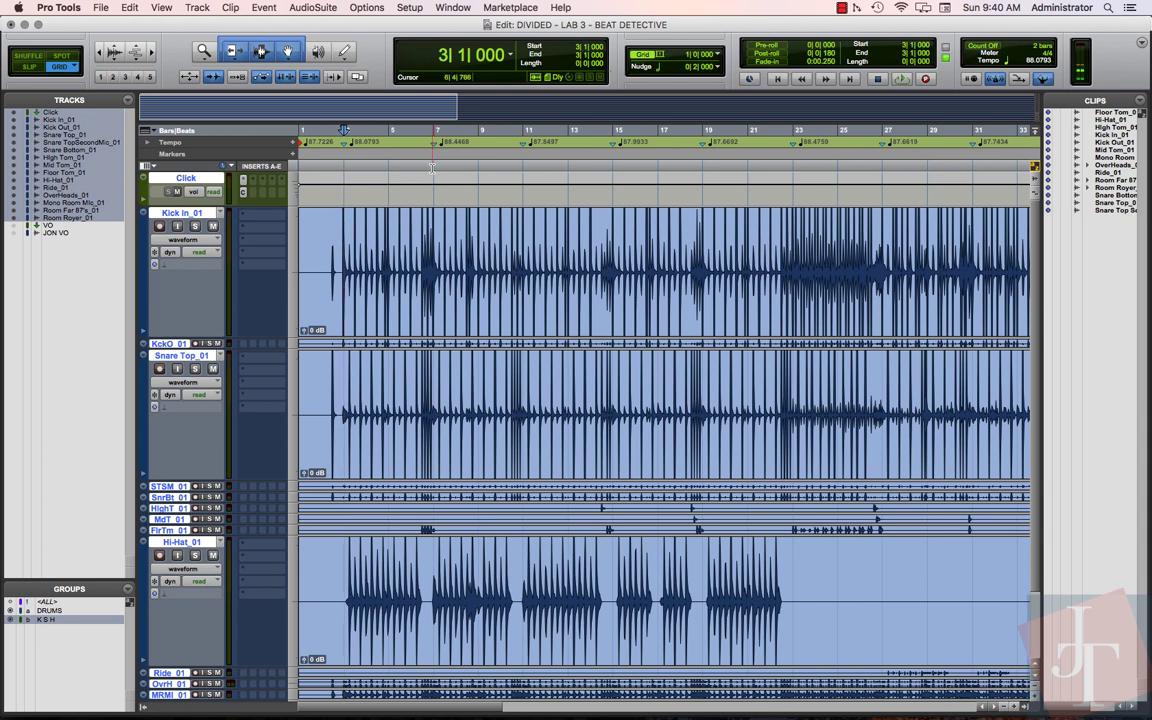
{"action": "left_click_drag", "start_coordinate": [344, 164], "coordinate": [437, 164]}
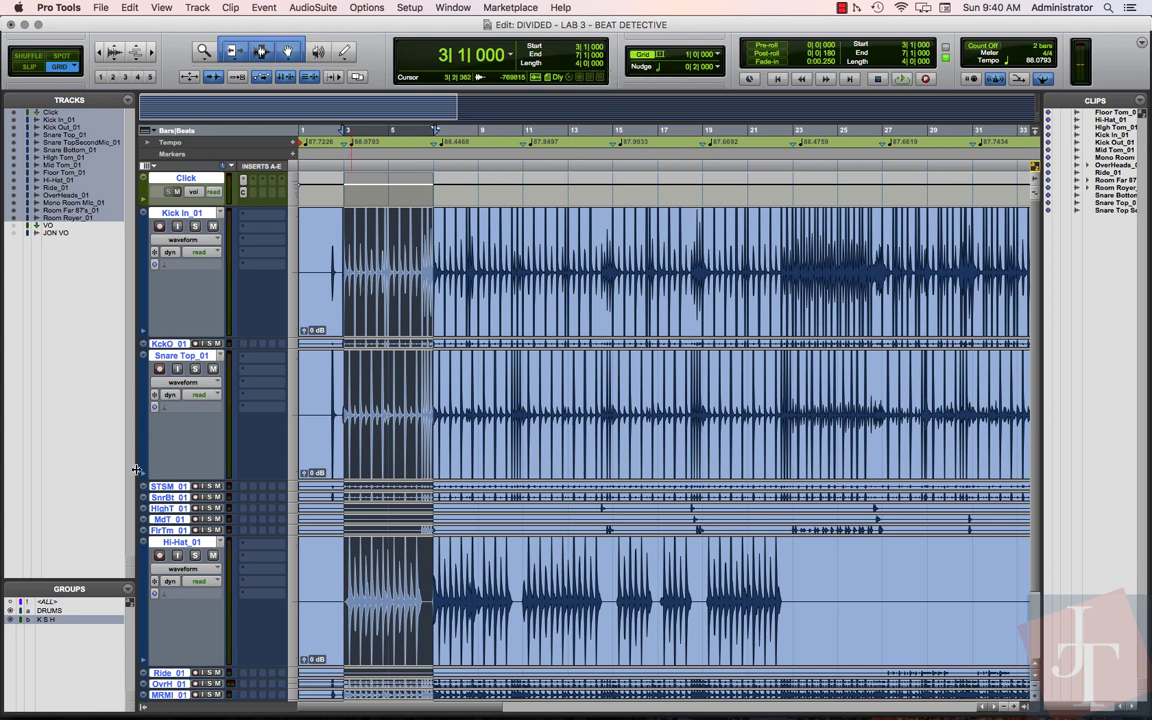
Deactivate the K S H group and isolate the selected bar range on Kick In_01, Snare Top_01 and Hi-Hat_01 in turn
{"action": "left_click", "coordinate": [47, 621]}
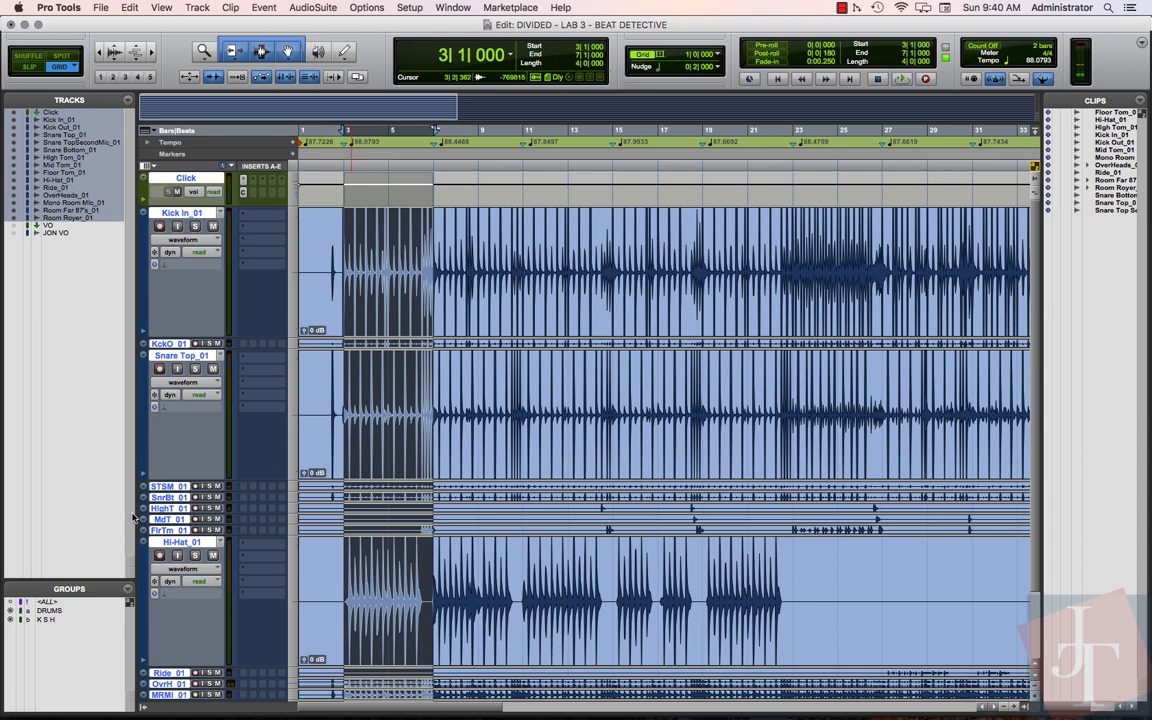
{"action": "left_click", "coordinate": [192, 216], "text": "alt"}
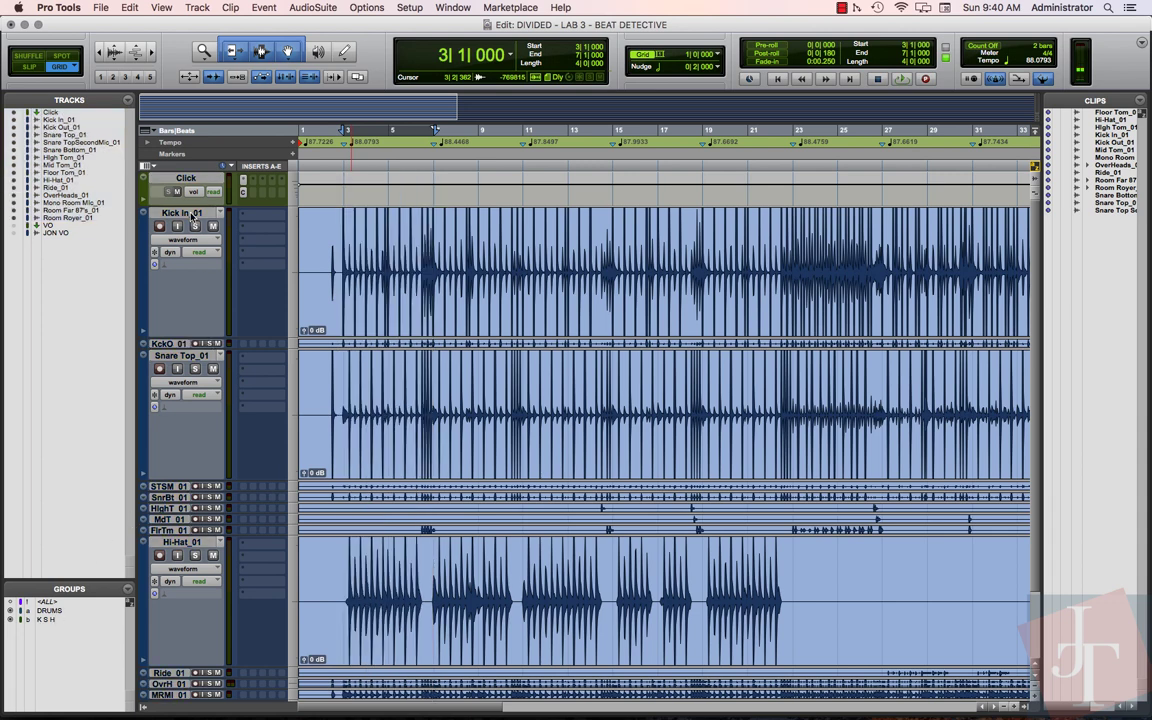
{"action": "left_click", "coordinate": [192, 216]}
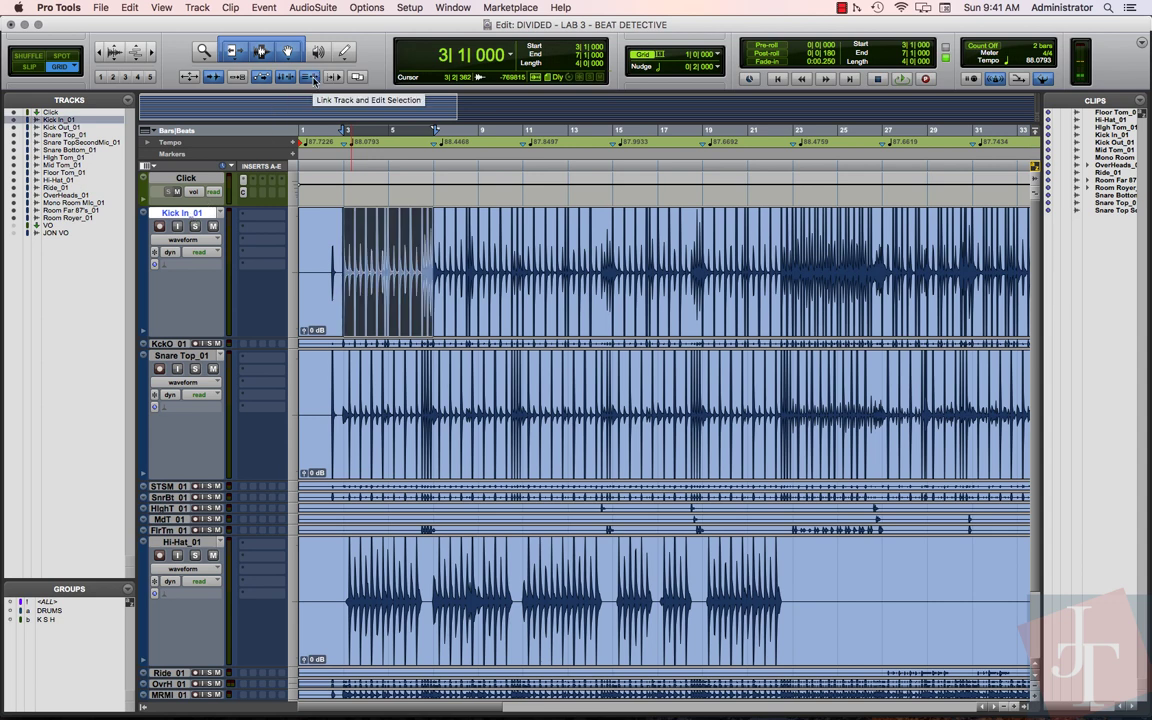
{"action": "left_click", "coordinate": [192, 357]}
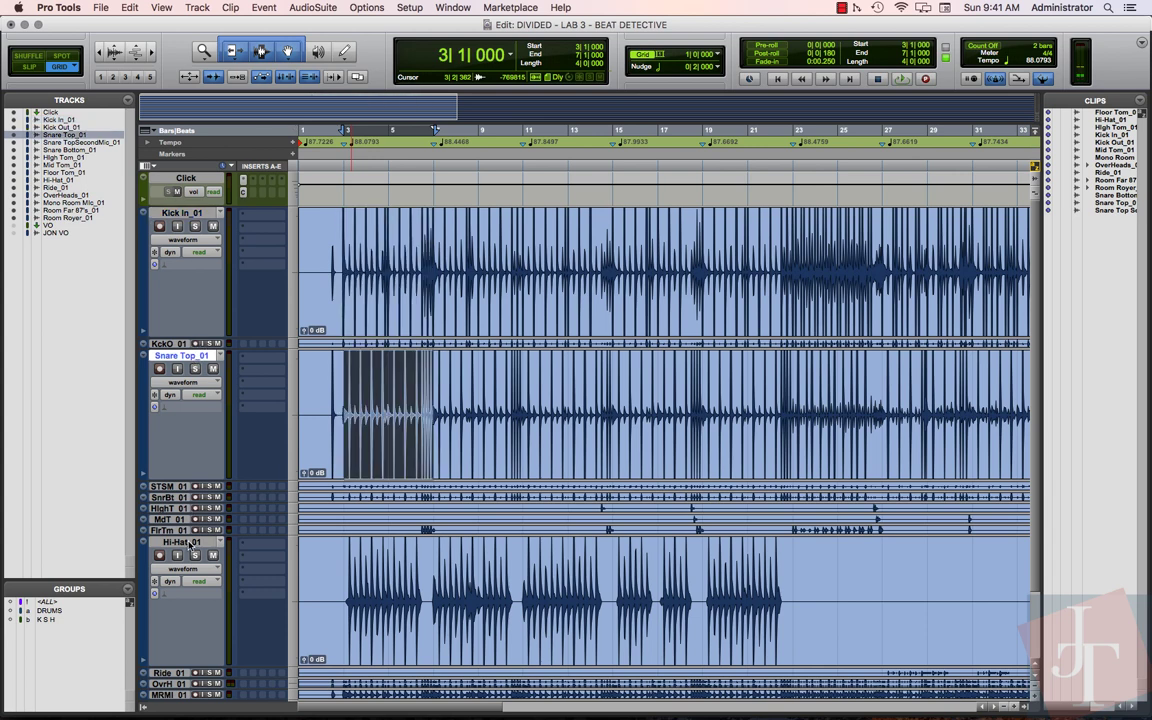
{"action": "left_click", "coordinate": [184, 542]}
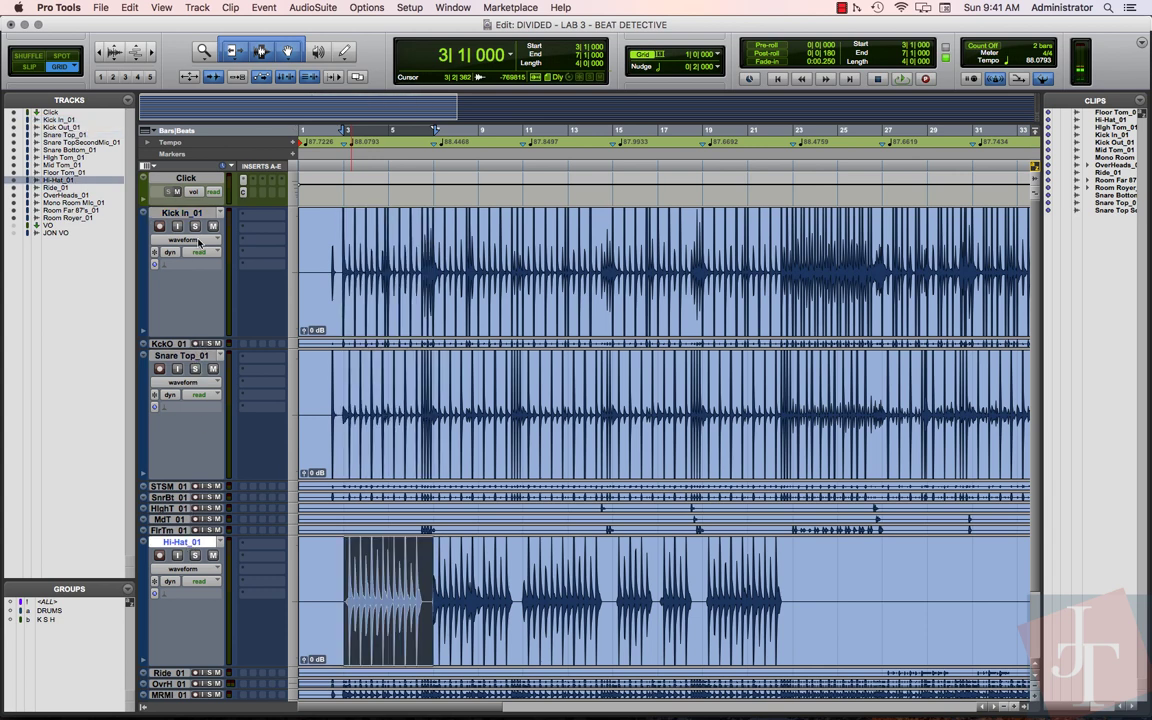
Fit the bar 3 to 7 range to the view on Kick In_01, then isolate it on Snare Top_01 and Hi-Hat_01
{"action": "left_click", "coordinate": [193, 213]}
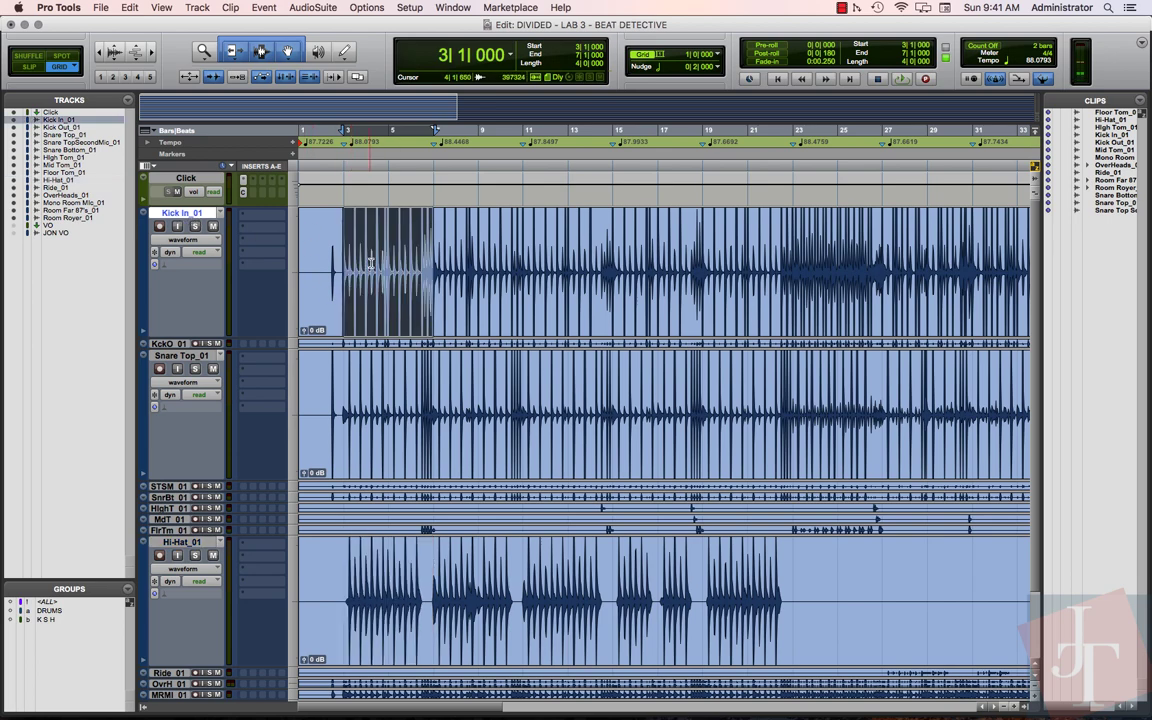
{"action": "key", "text": "alt+f"}
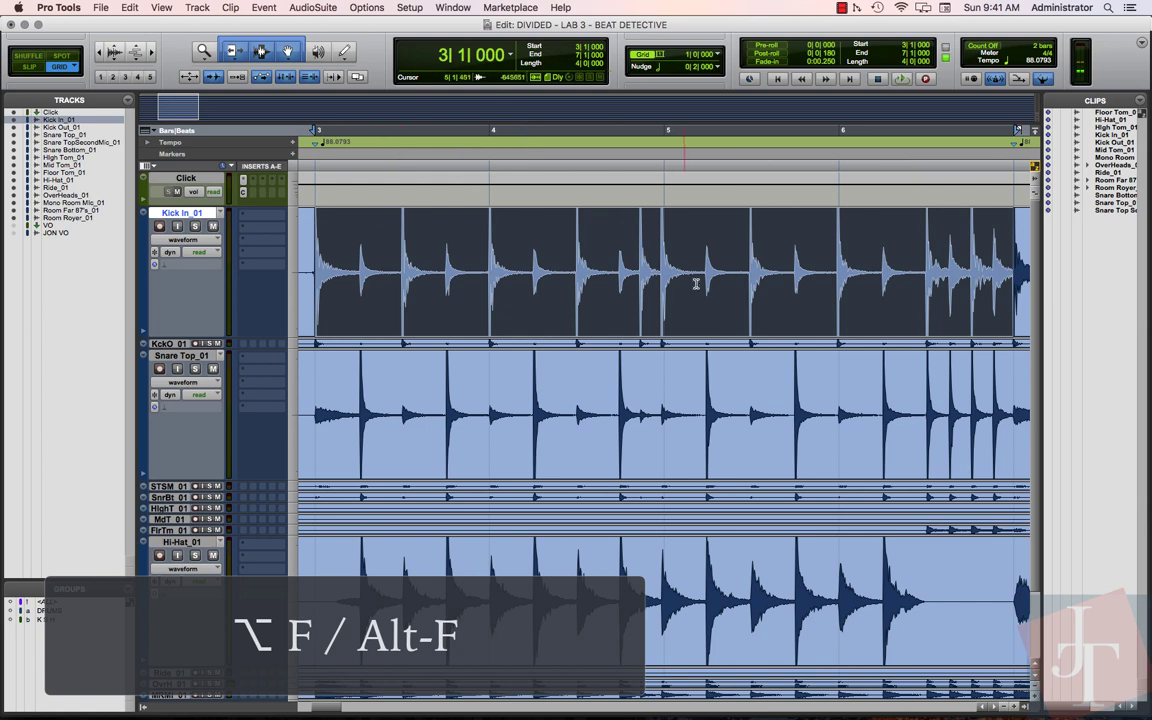
{"action": "left_click", "coordinate": [175, 356]}
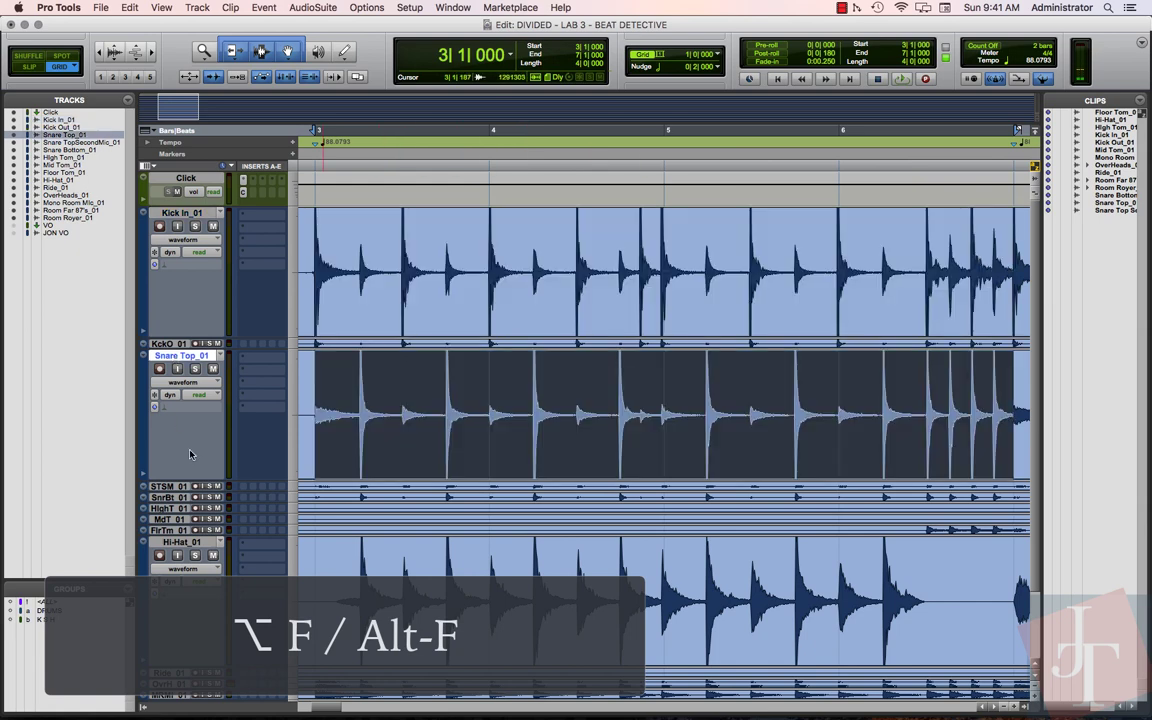
{"action": "left_click", "coordinate": [184, 543]}
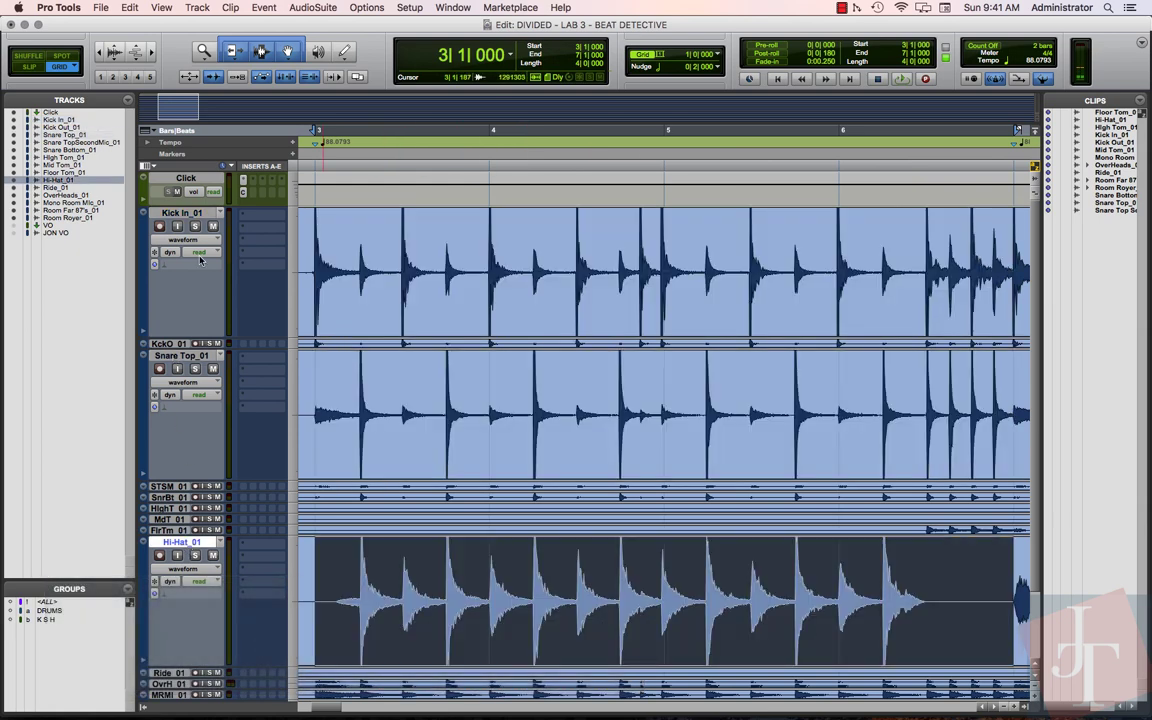
Solo Kick In_01, isolate the bar 3 to 7 range on that track and audition it
{"action": "left_click", "coordinate": [192, 218]}
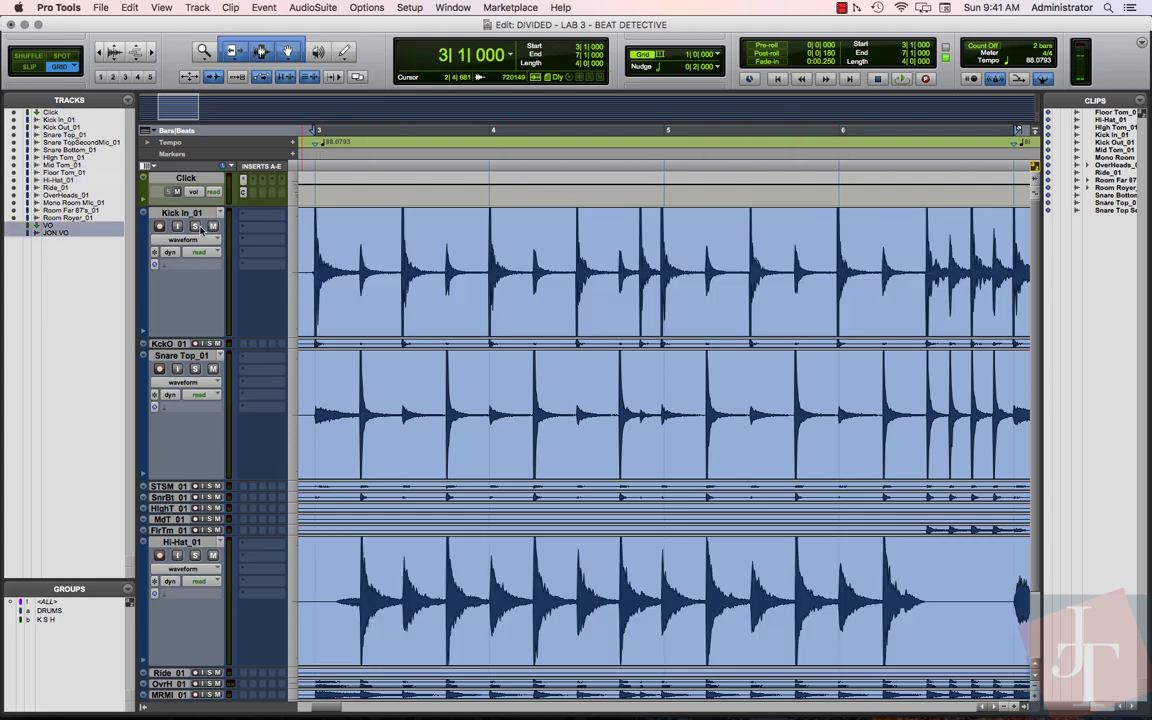
{"action": "left_click", "coordinate": [196, 226]}
{"action": "left_click", "coordinate": [182, 213]}
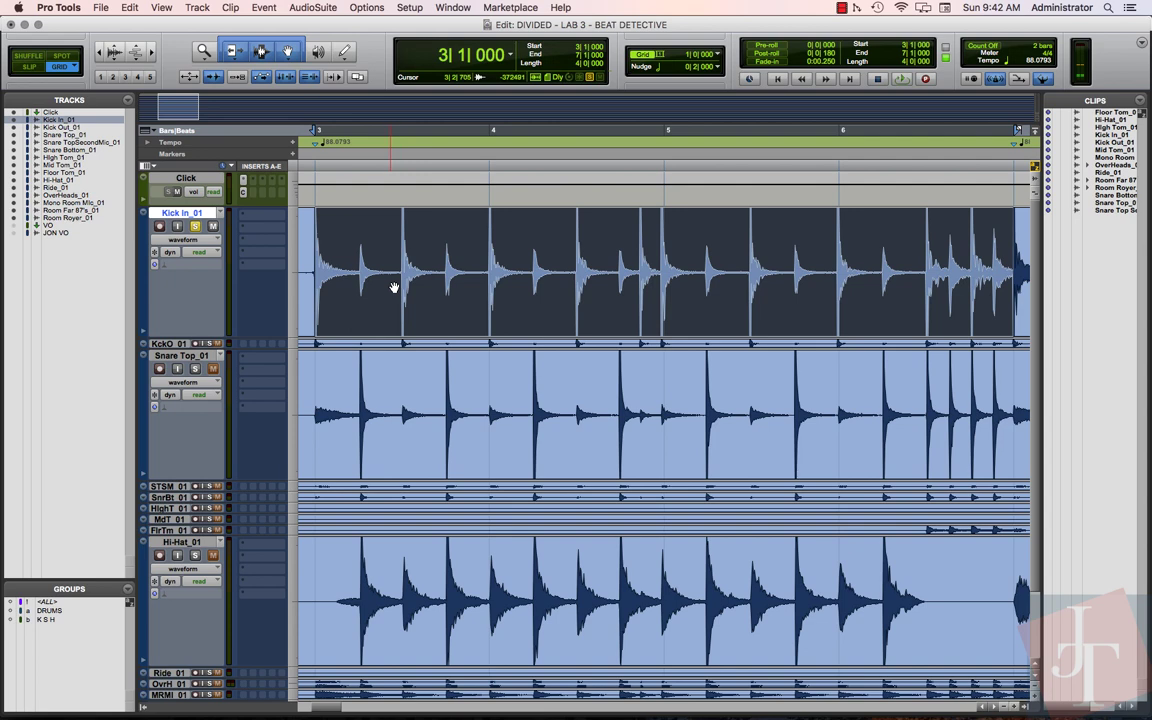
{"action": "key", "text": "space"}
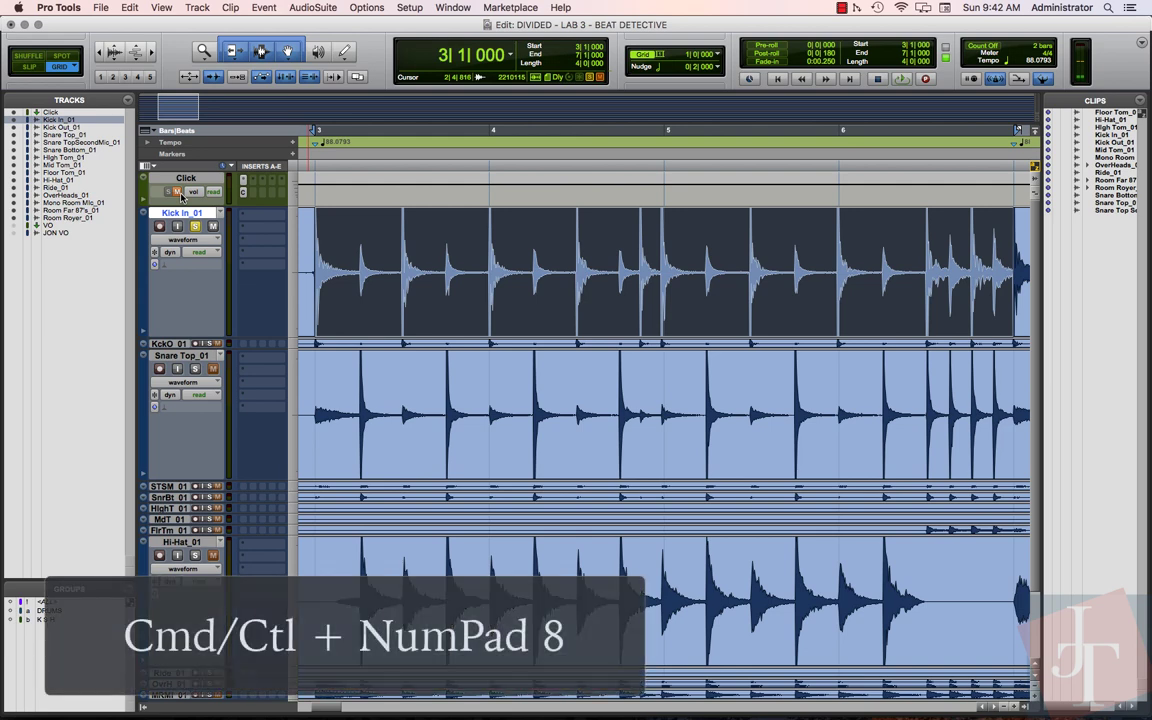
Open Beat Detective and place its window just below the Kick In_01 waveform
{"action": "key", "text": "super+KP_8"}
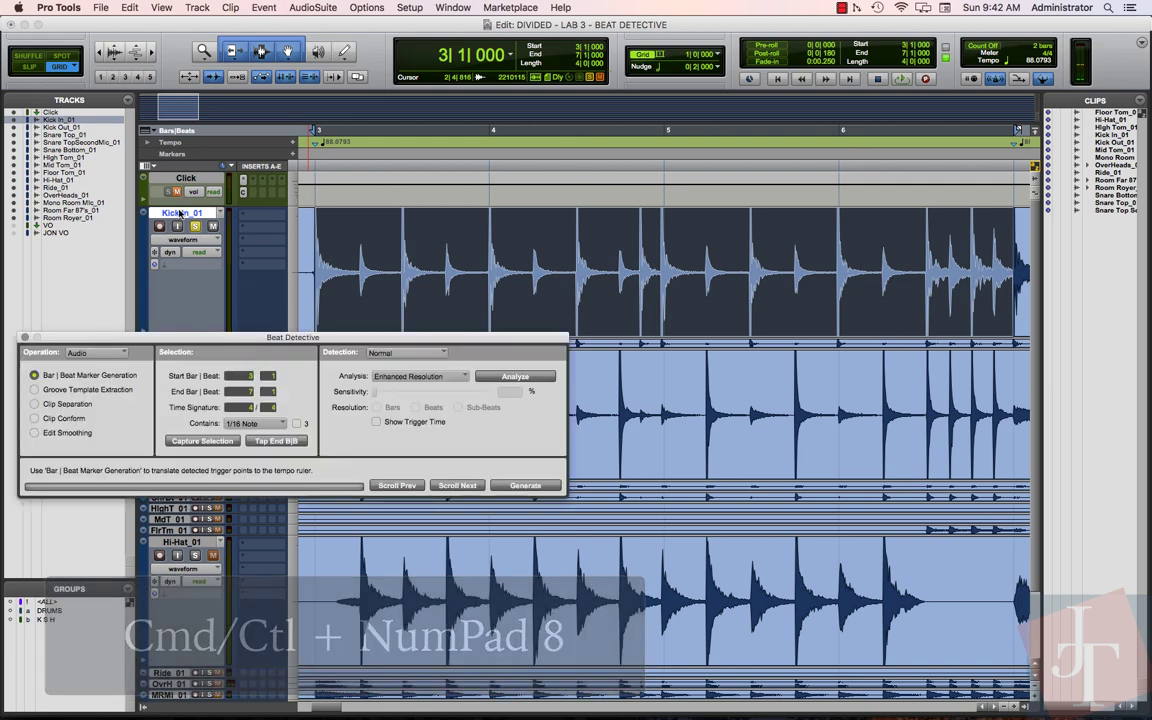
{"action": "left_click_drag", "start_coordinate": [218, 338], "coordinate": [381, 323]}
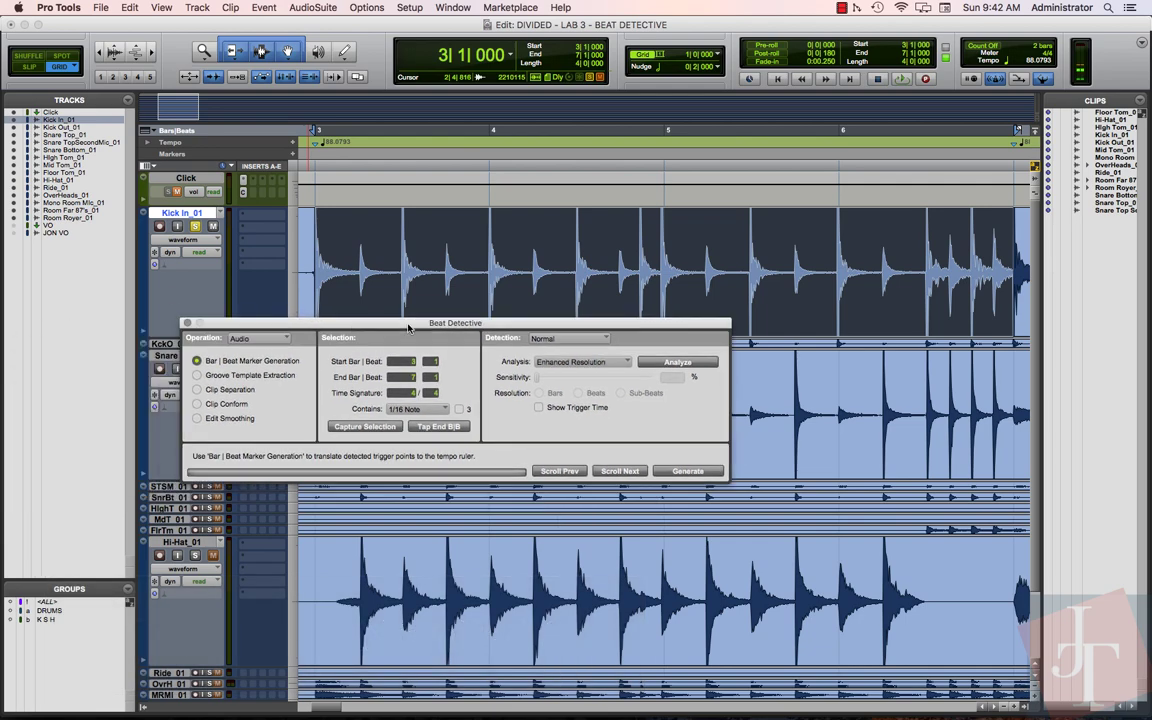
{"action": "left_click", "coordinate": [237, 6]}
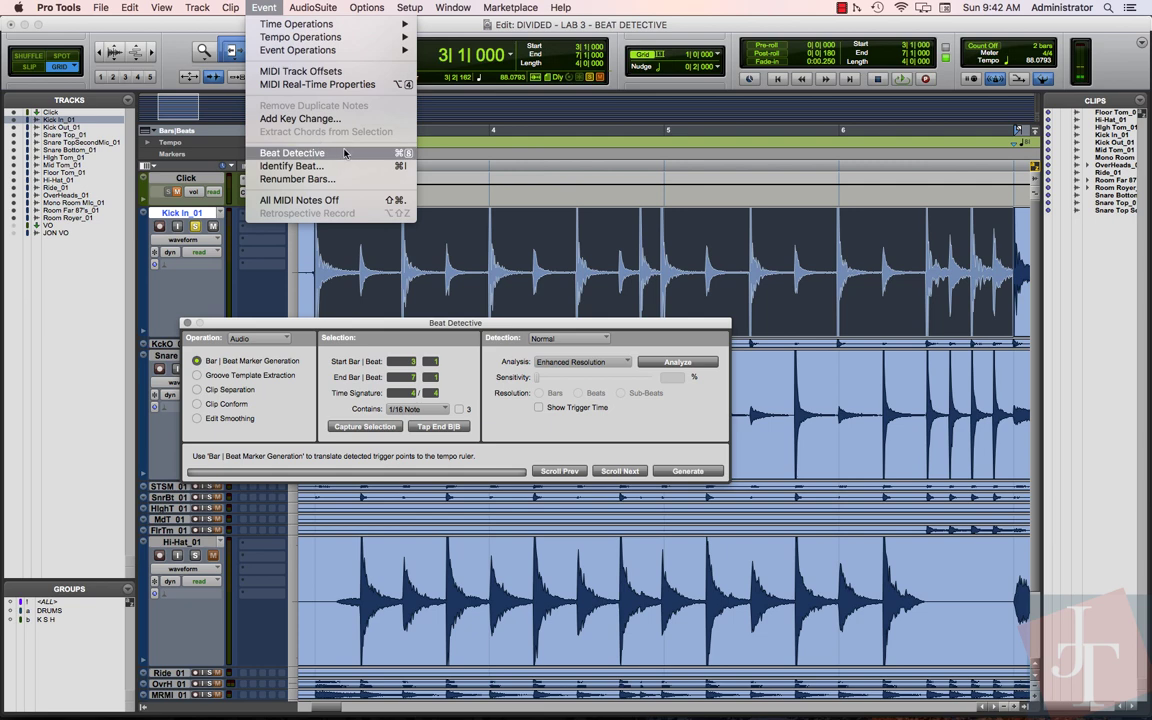
{"action": "left_click", "coordinate": [382, 333]}
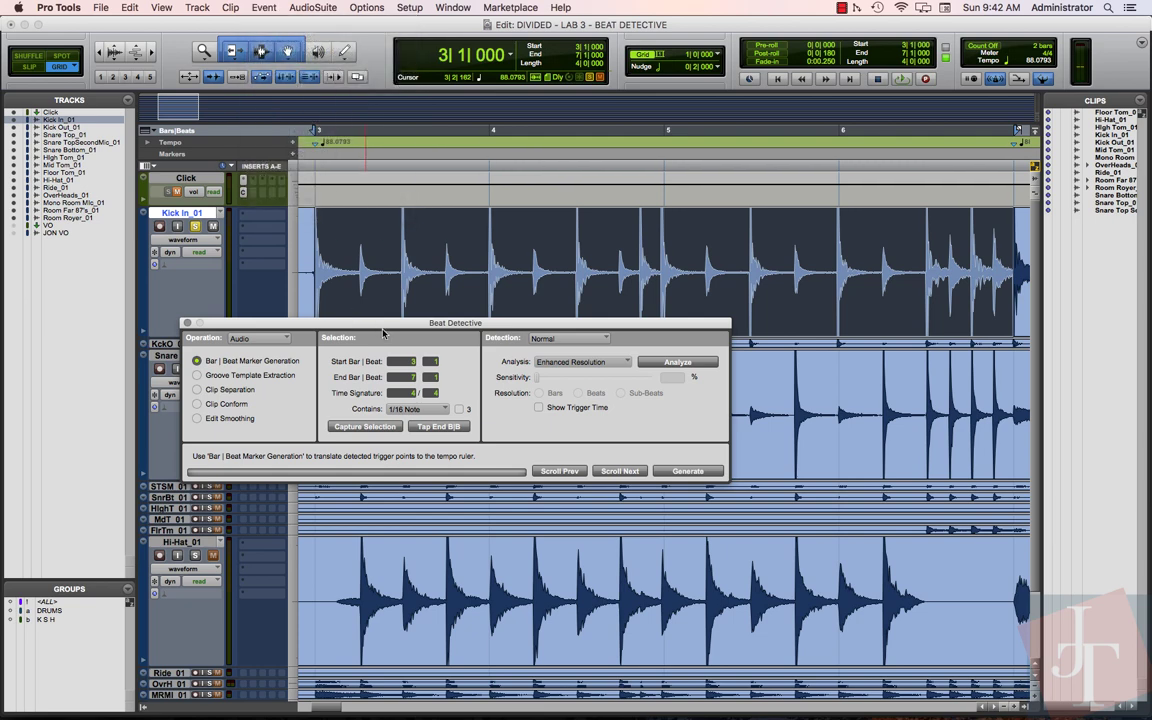
{"action": "left_click_drag", "start_coordinate": [389, 326], "coordinate": [555, 346]}
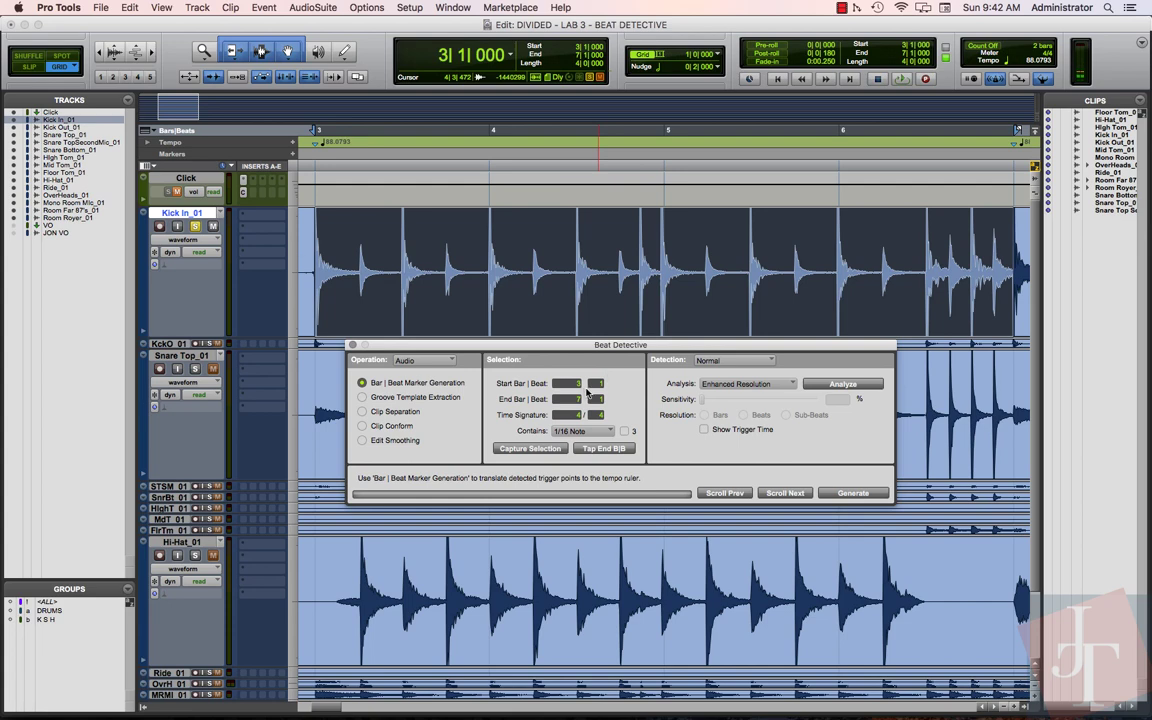
Set Beat Detective's operation to Clip Separation and analyze the kick selection with Enhanced Resolution
{"action": "left_click", "coordinate": [362, 412]}
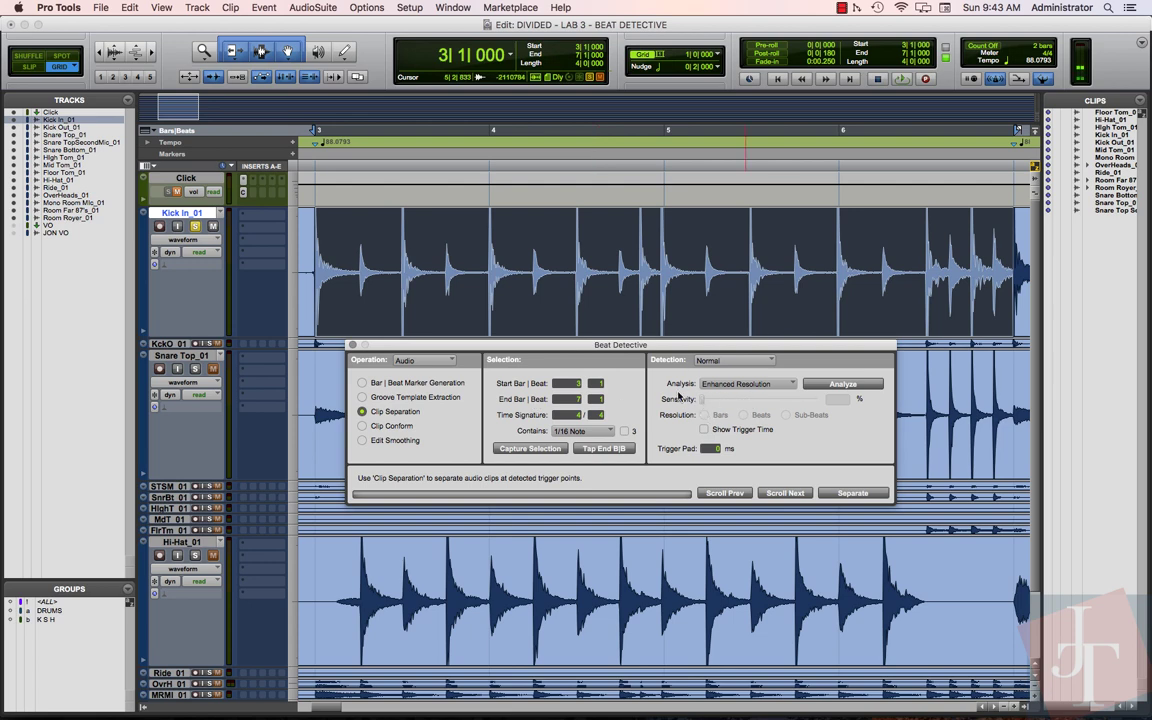
{"action": "left_click", "coordinate": [816, 387]}
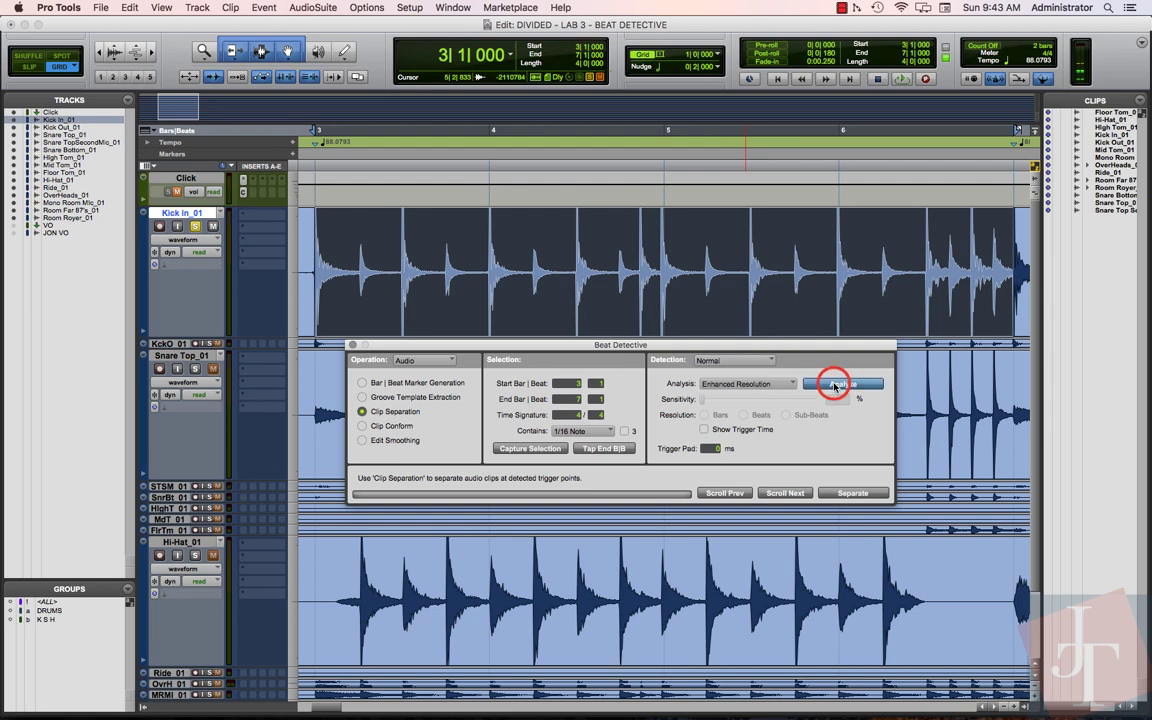
{"action": "left_click", "coordinate": [761, 386]}
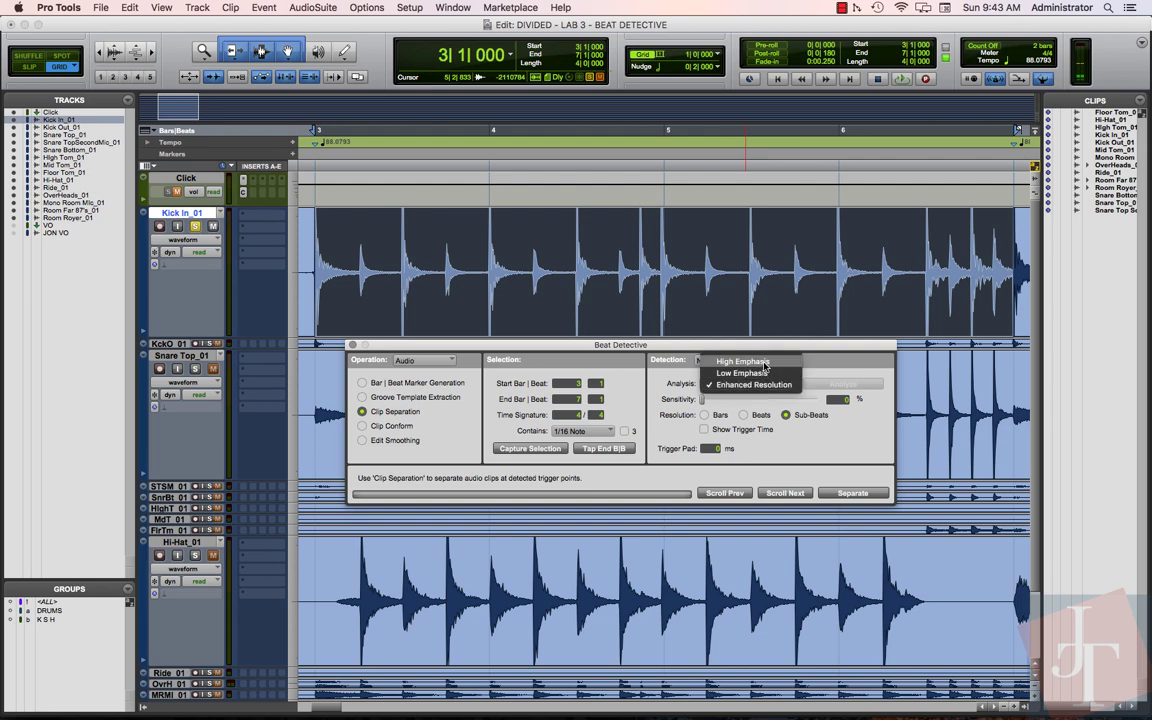
{"action": "left_click", "coordinate": [822, 450]}
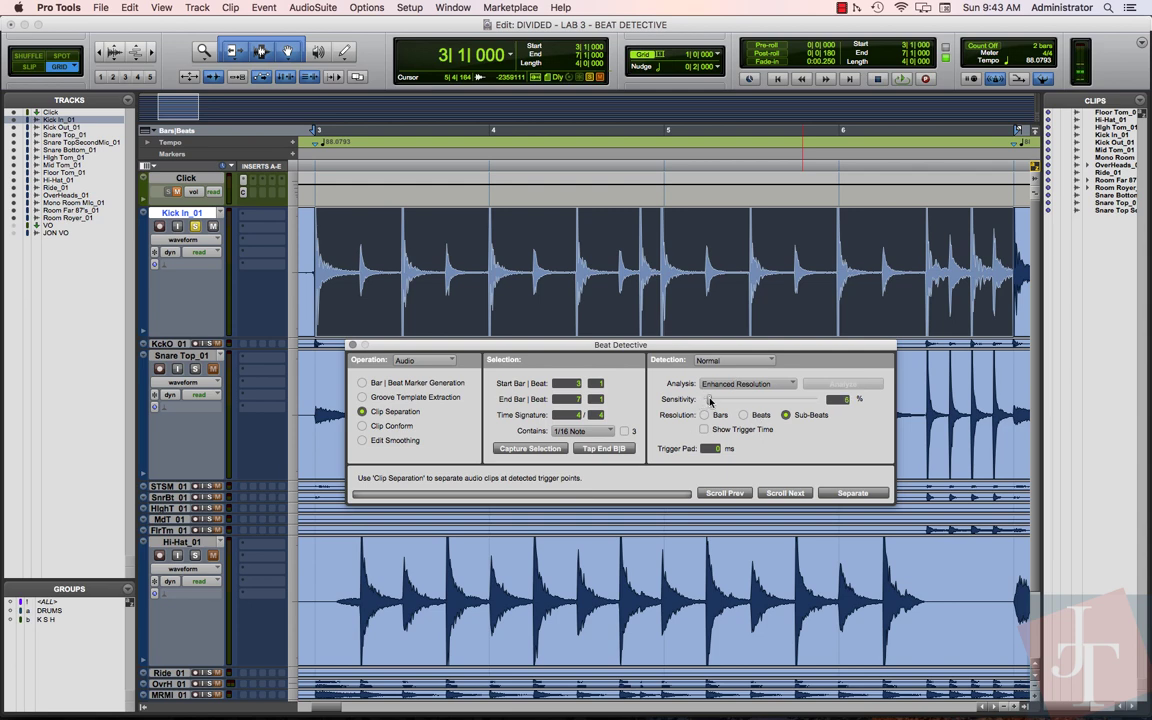
Set the trigger detection sensitivity to 14% and play back the kick selection to check the triggers
{"action": "left_click_drag", "start_coordinate": [711, 401], "coordinate": [718, 401]}
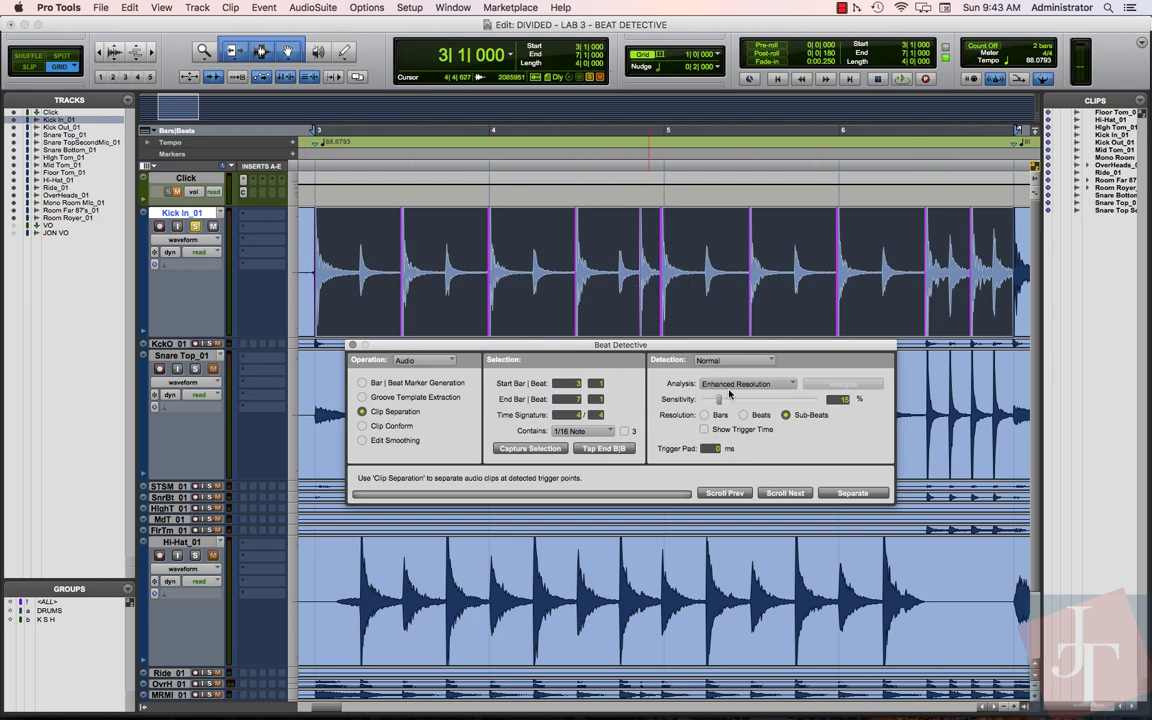
{"action": "left_click_drag", "start_coordinate": [723, 401], "coordinate": [724, 404]}
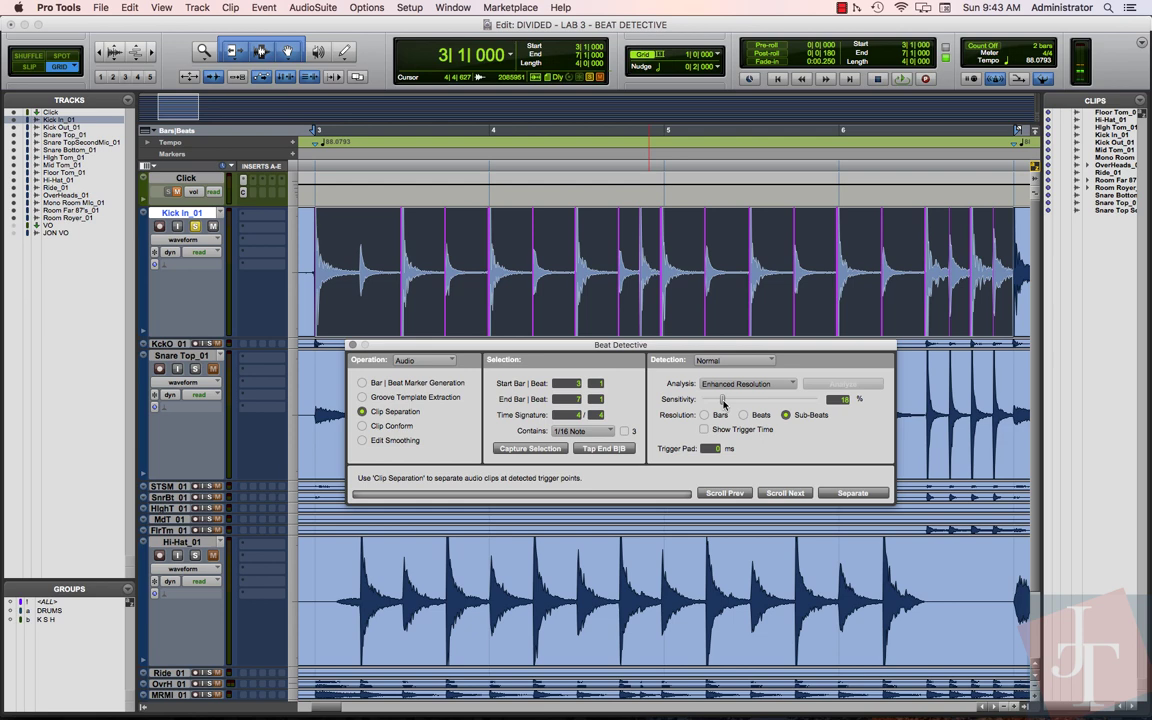
{"action": "left_click_drag", "start_coordinate": [724, 404], "coordinate": [722, 404]}
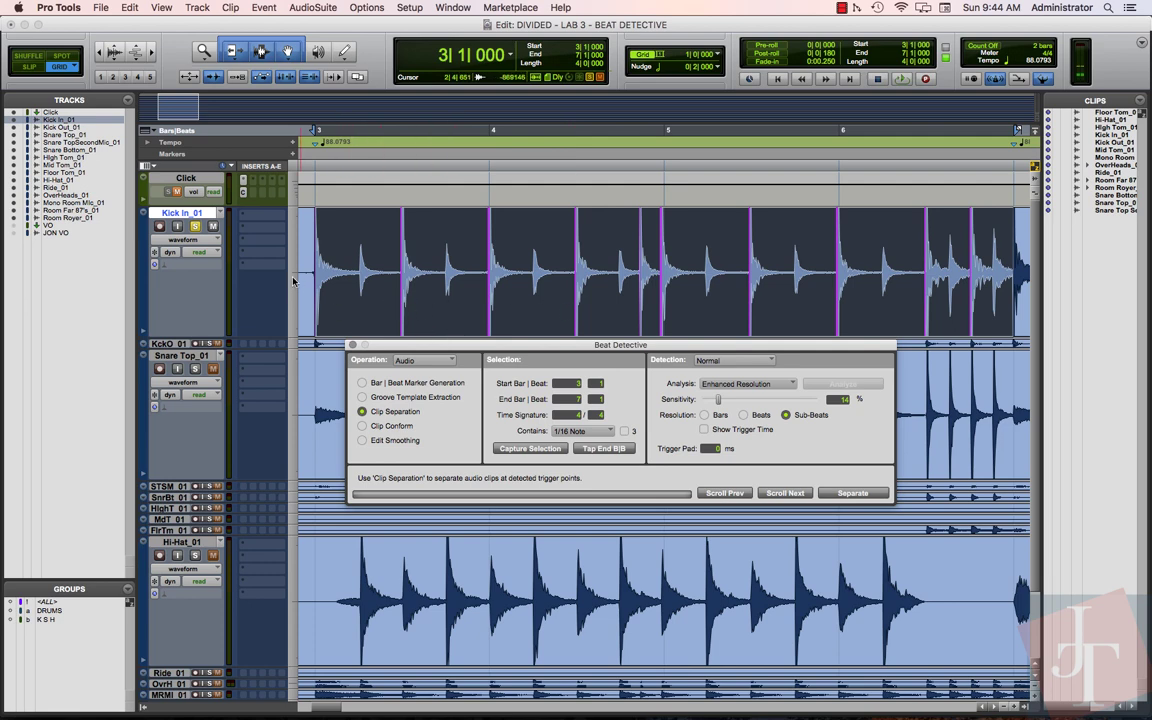
{"action": "key", "text": "space"}
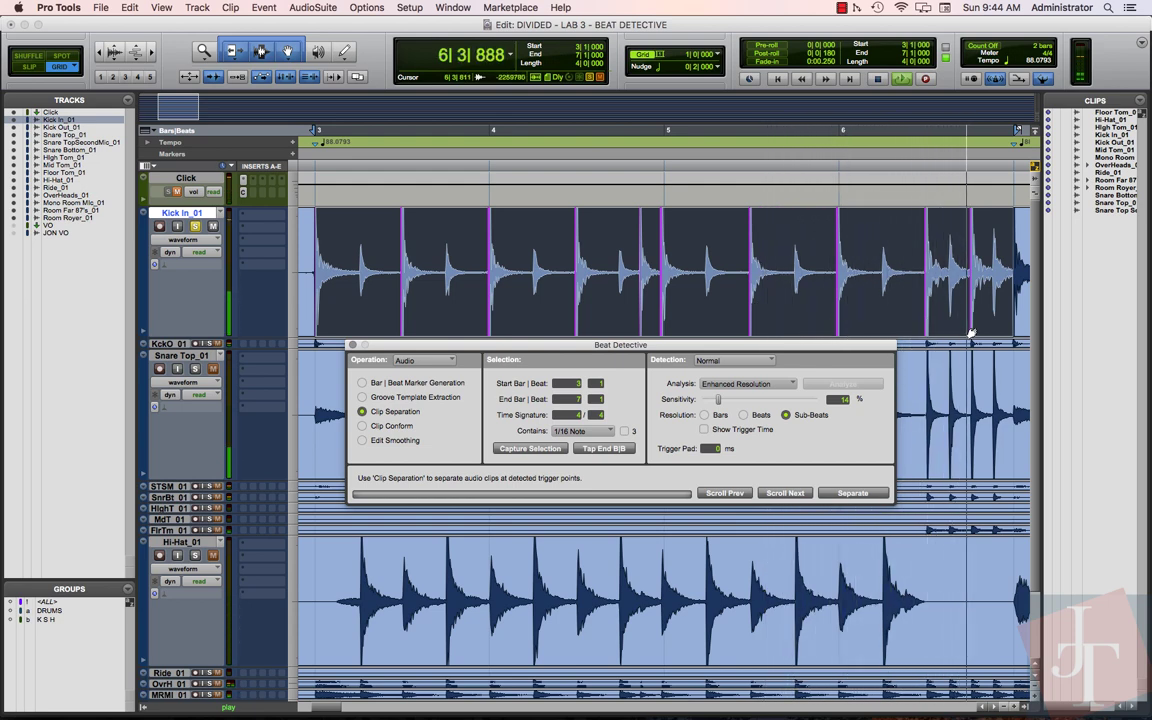
{"action": "key", "text": "space"}
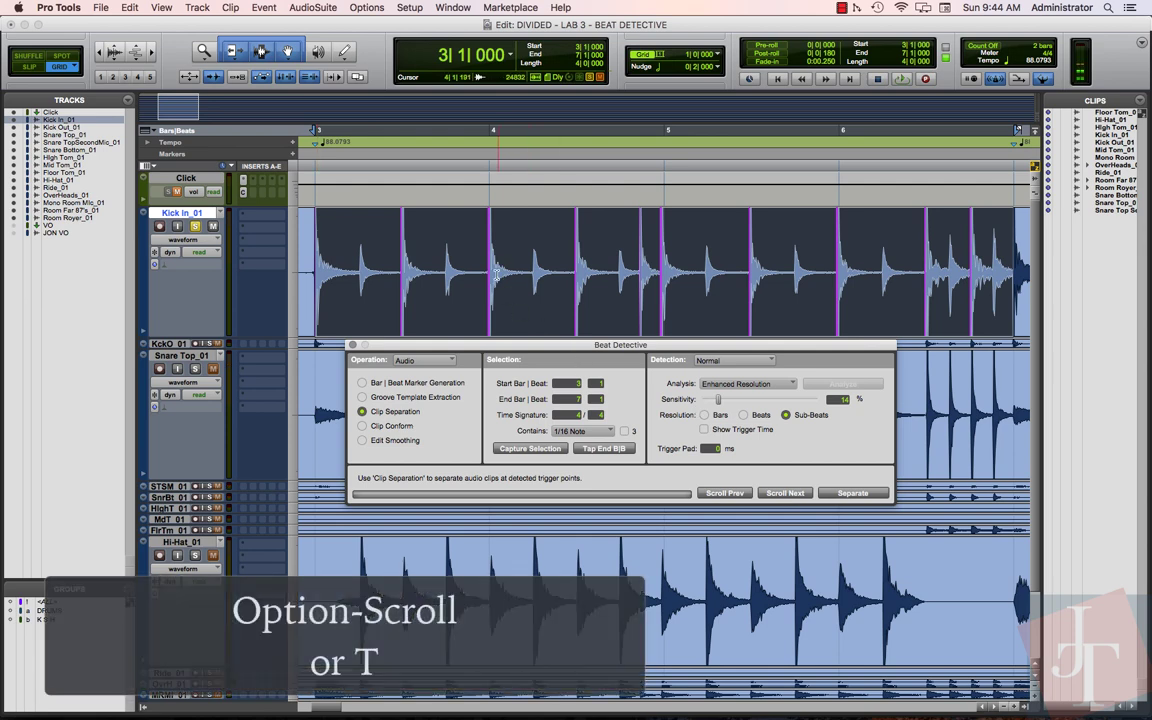
Examine up close how each kick trigger from bar 3 to bar 7 lines up with its transient
{"action": "key", "text": "t"}
{"action": "key", "text": "t"}
{"action": "key", "text": "t"}
{"action": "key", "text": "t"}
{"action": "key", "text": "t"}
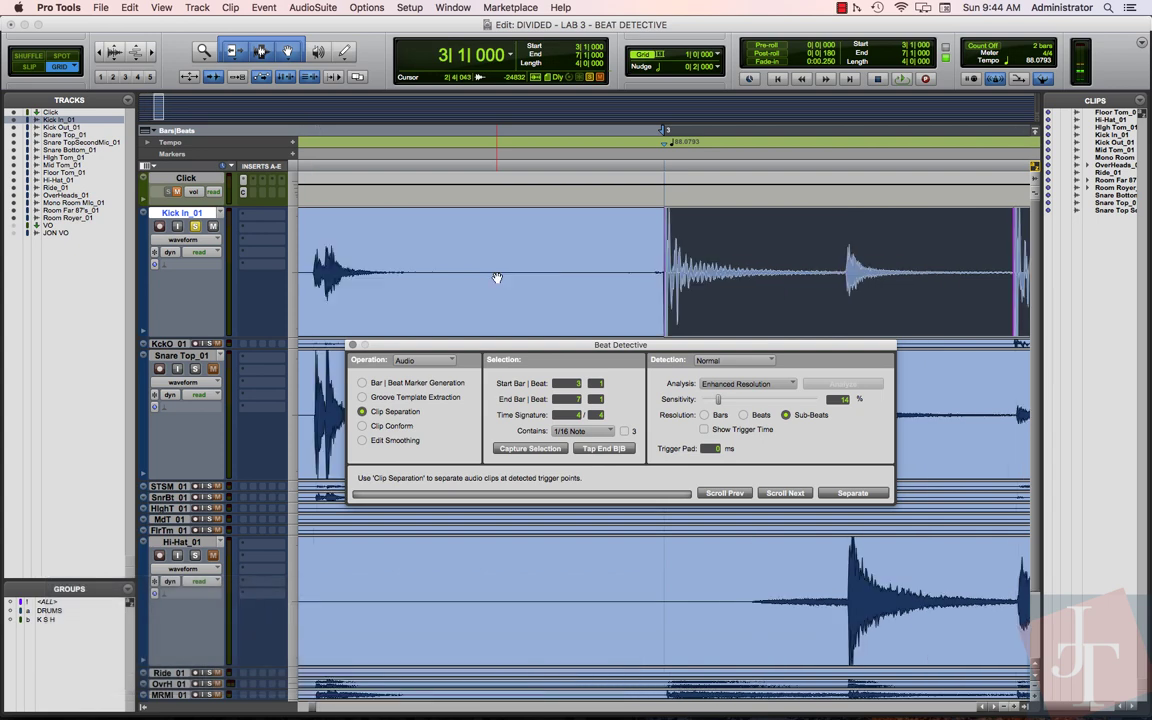
{"action": "key", "text": "t"}
{"action": "key", "text": "t"}
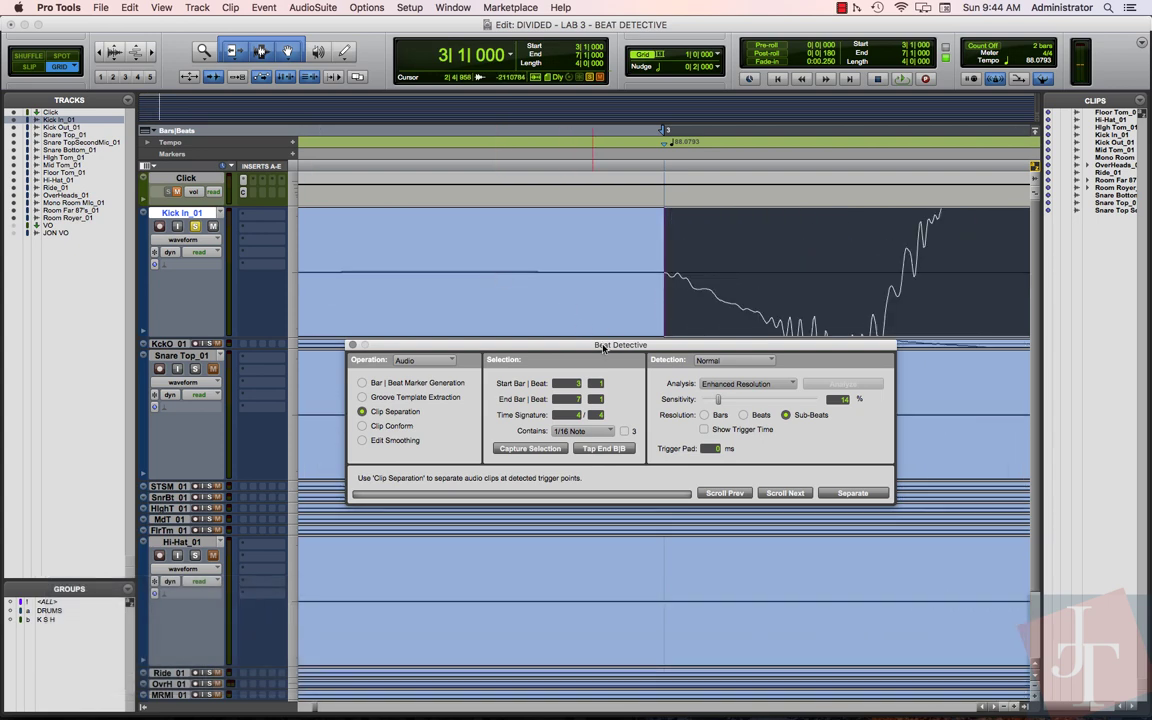
{"action": "left_click_drag", "start_coordinate": [607, 345], "coordinate": [648, 351]}
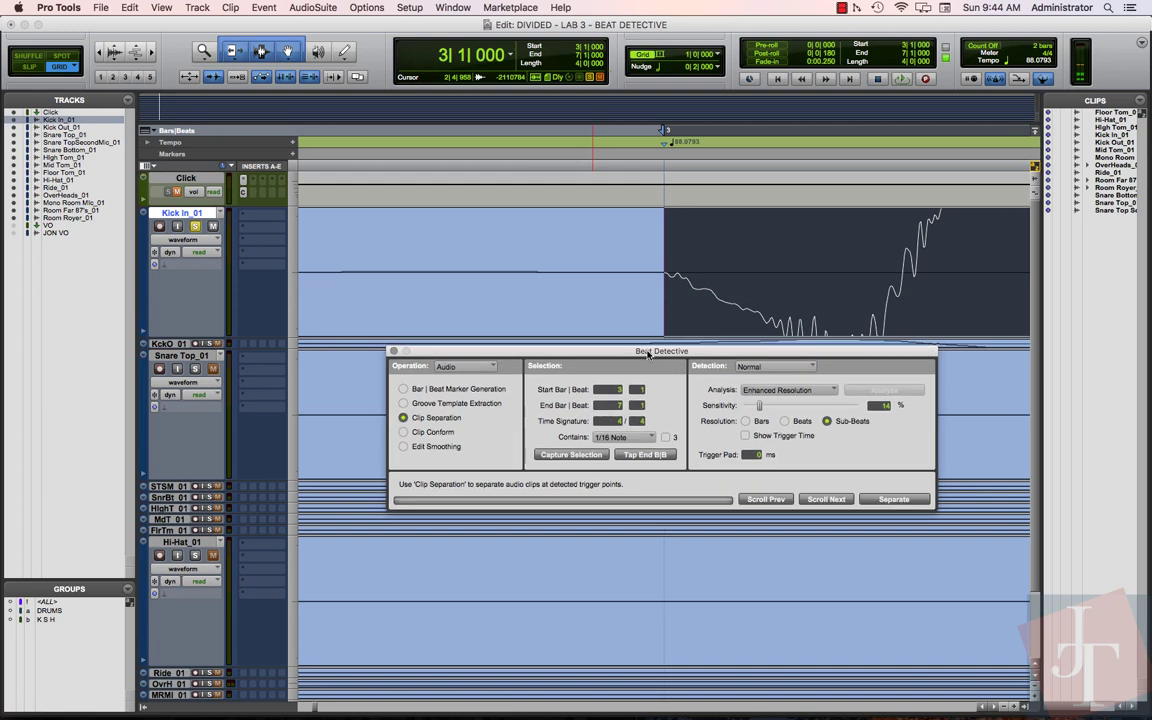
{"action": "left_click", "coordinate": [826, 499]}
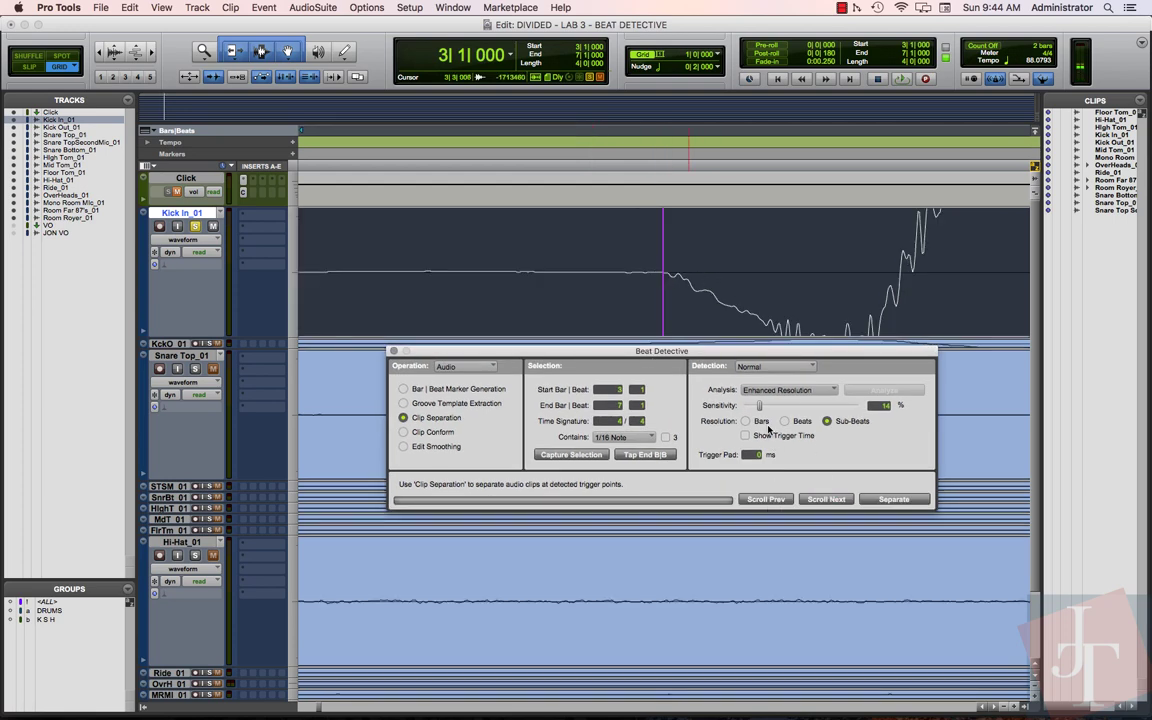
{"action": "left_click", "coordinate": [829, 499]}
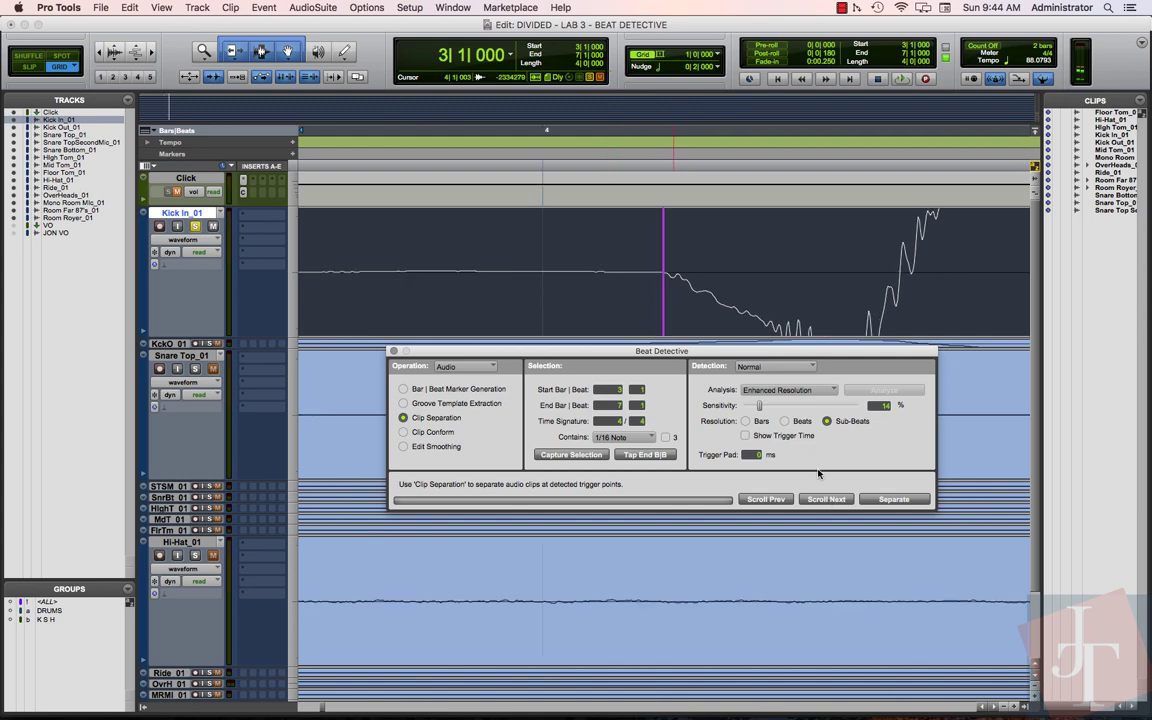
{"action": "left_click", "coordinate": [835, 503]}
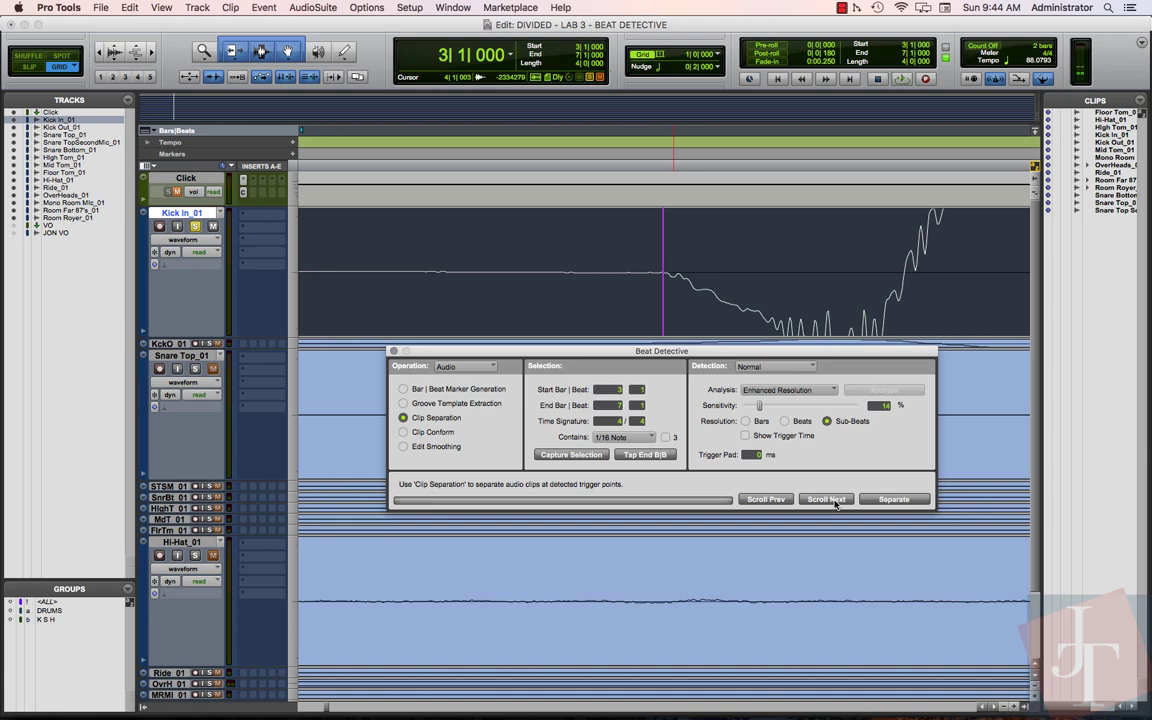
{"action": "left_click", "coordinate": [835, 503]}
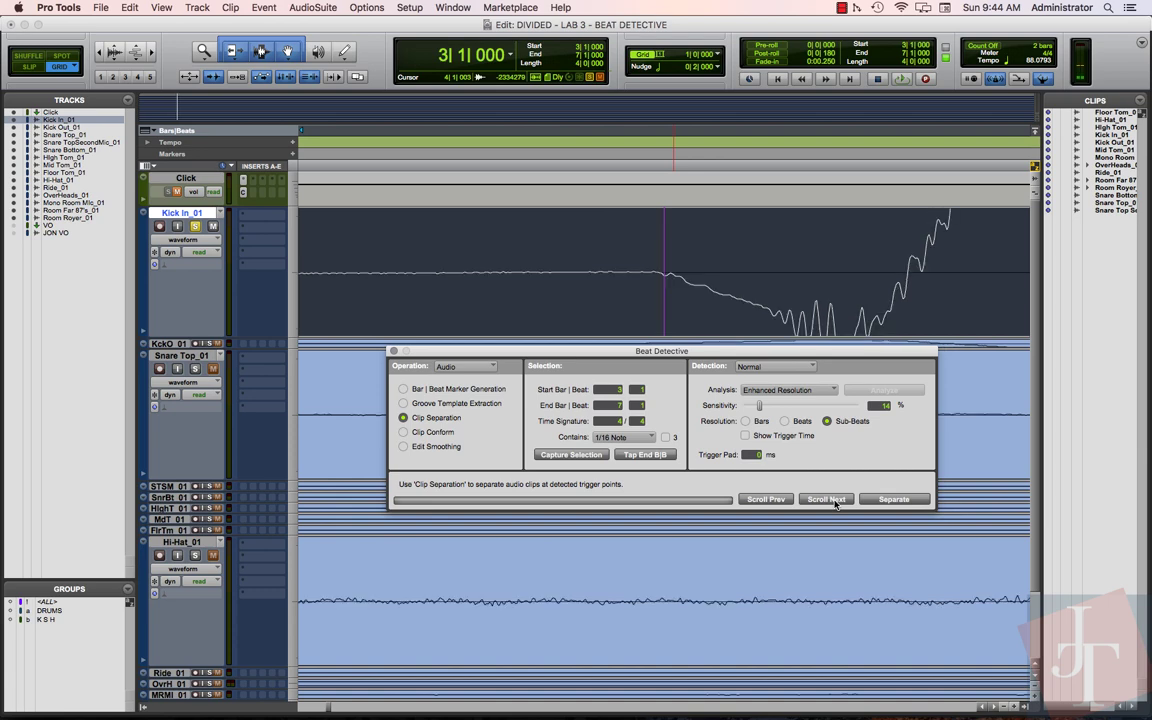
{"action": "left_click", "coordinate": [835, 503]}
{"action": "left_click", "coordinate": [835, 503]}
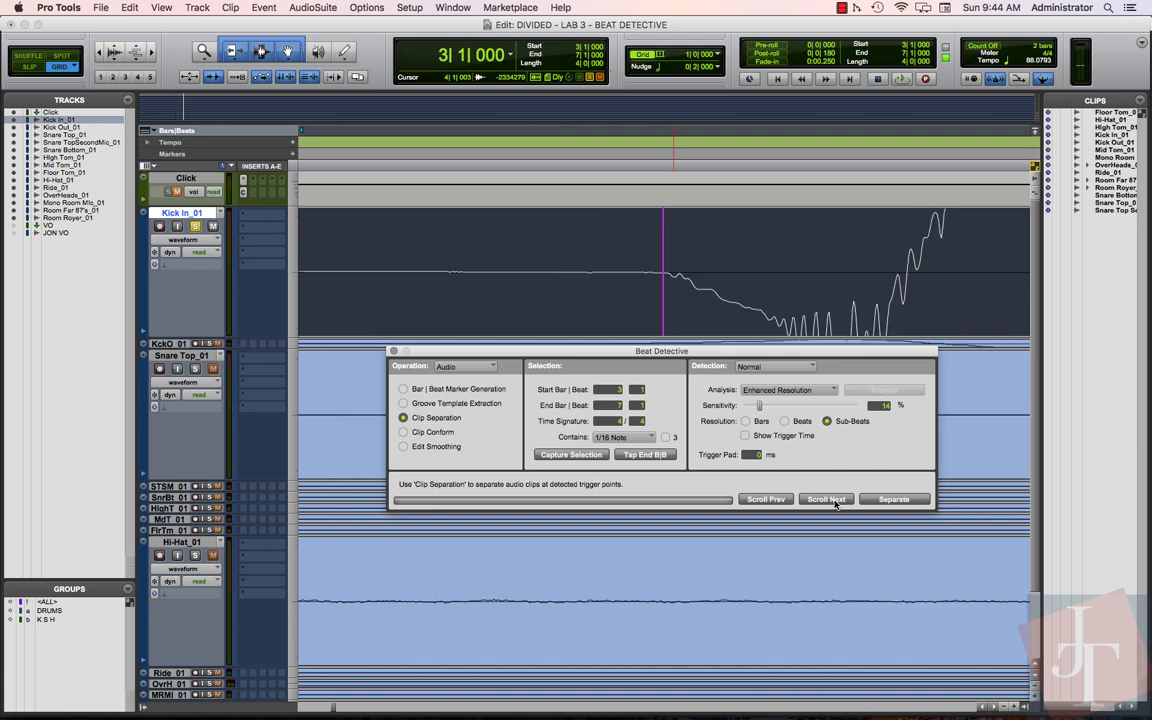
{"action": "left_click", "coordinate": [835, 503]}
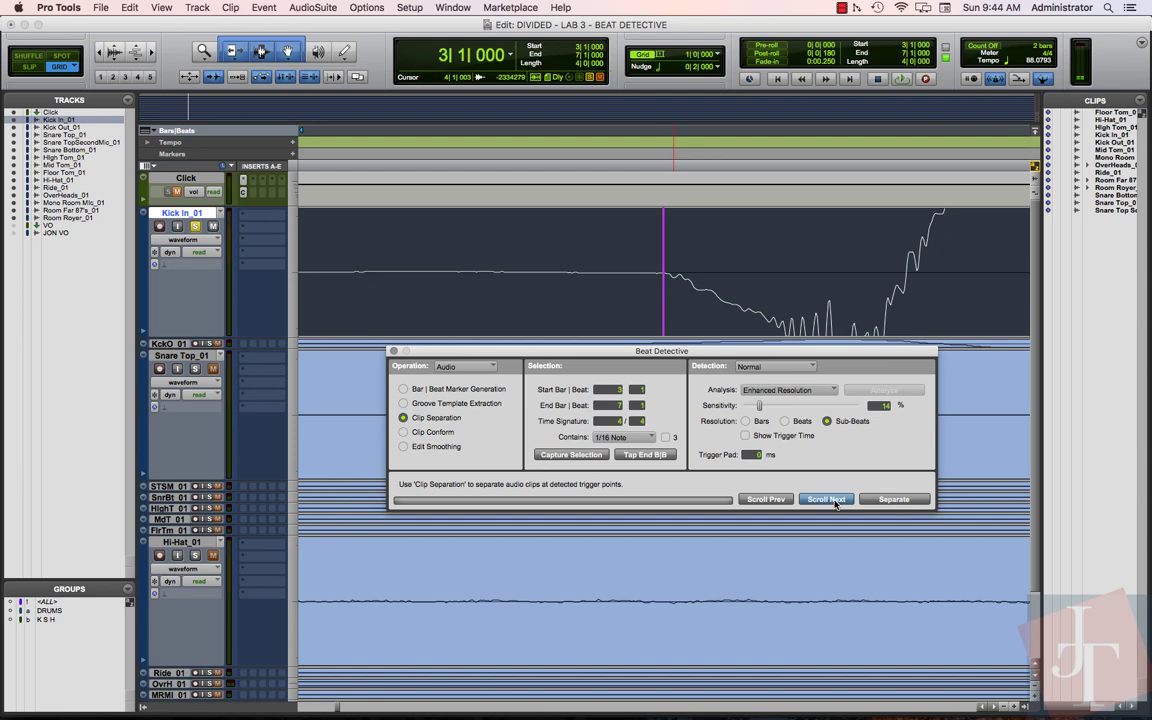
{"action": "left_click", "coordinate": [835, 503]}
{"action": "left_click", "coordinate": [835, 503]}
{"action": "left_click", "coordinate": [835, 503]}
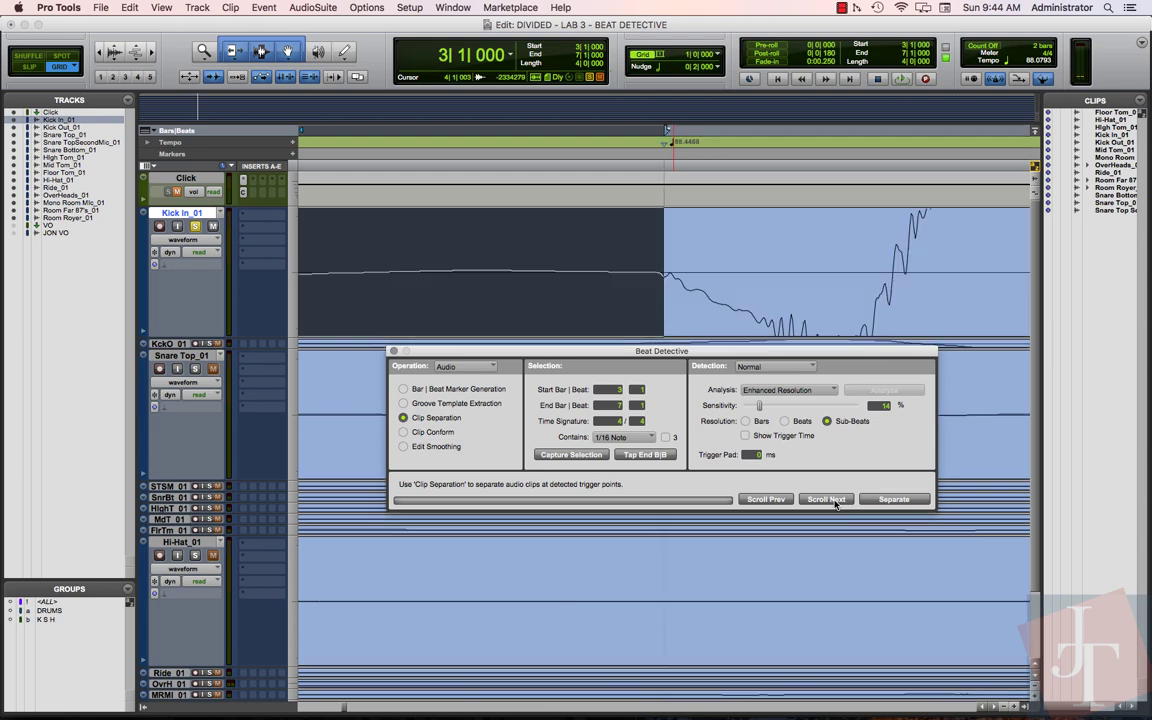
{"action": "key", "text": "alt+f"}
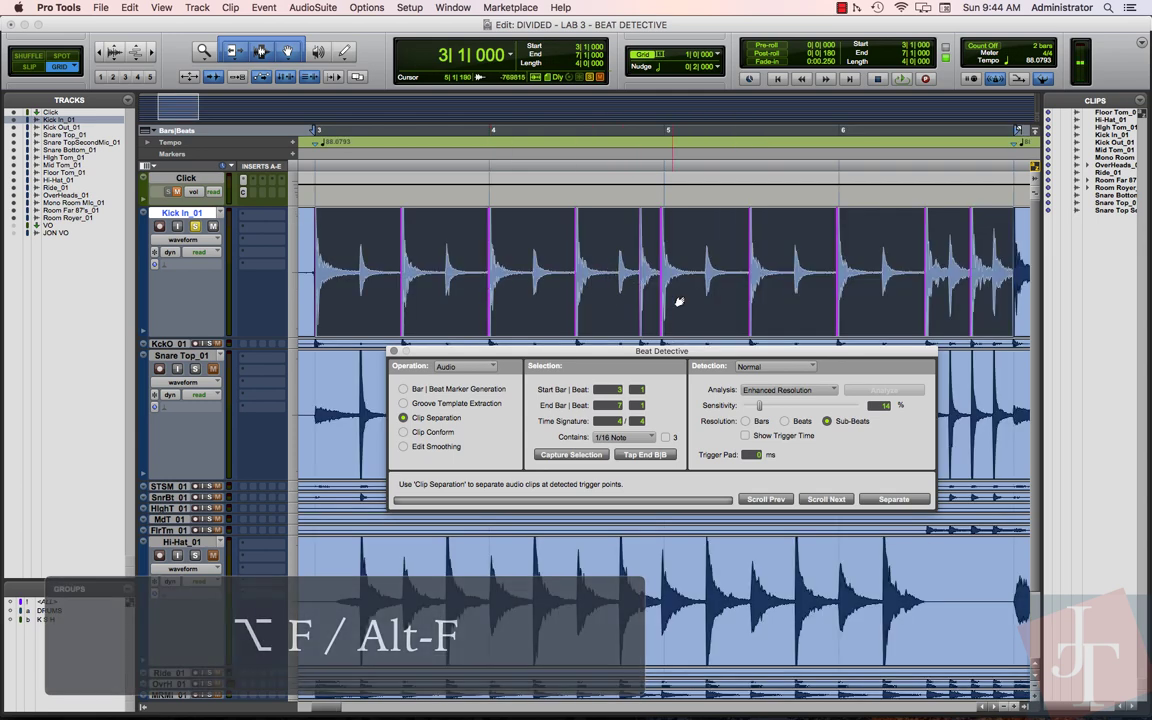
Switch the detection mode to Collection and add only the unique kick triggers to the collection
{"action": "left_click", "coordinate": [789, 369]}
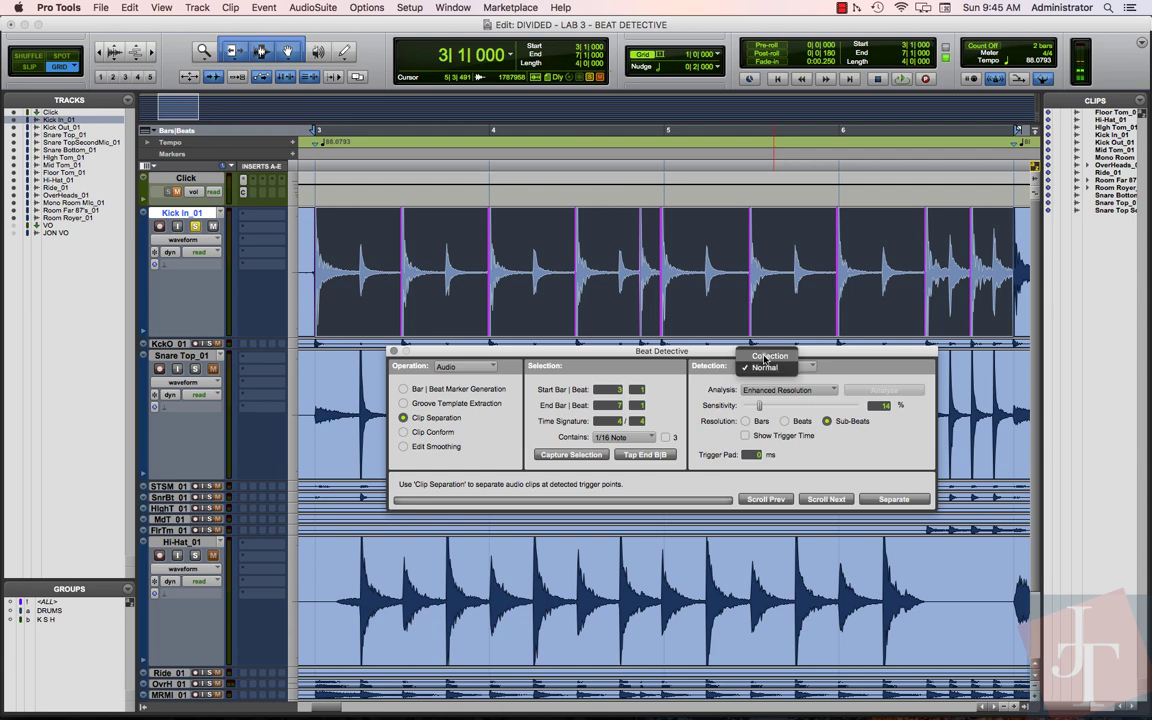
{"action": "left_click", "coordinate": [765, 357]}
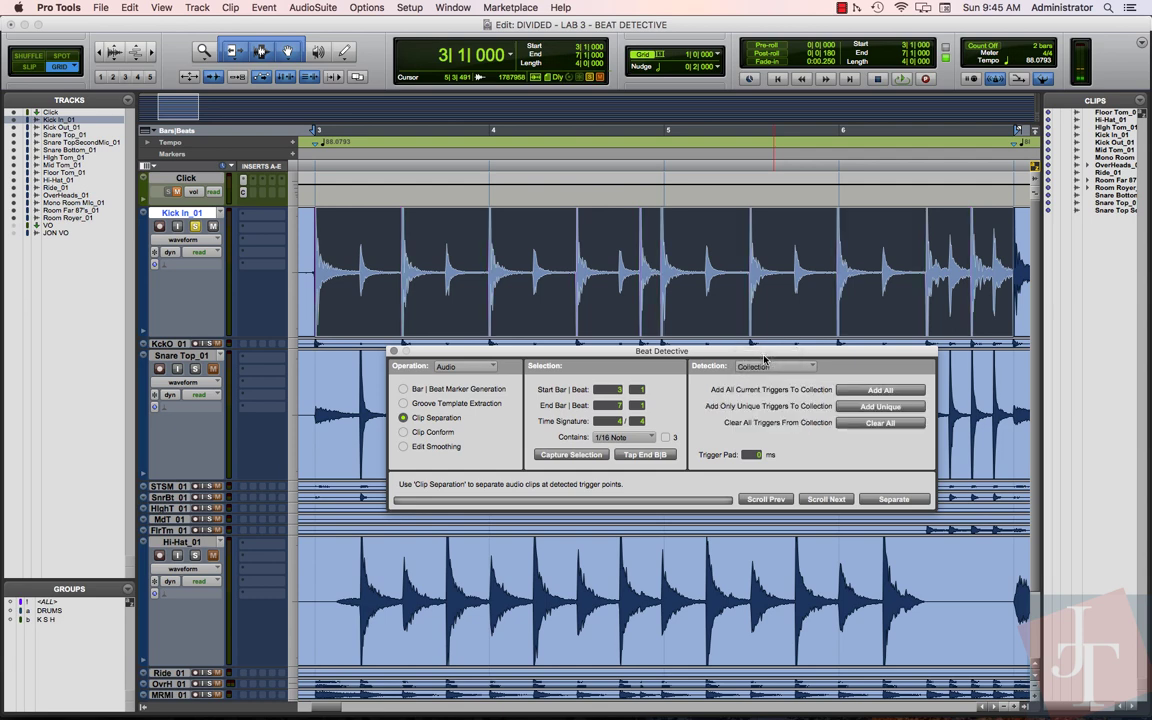
{"action": "left_click", "coordinate": [878, 408]}
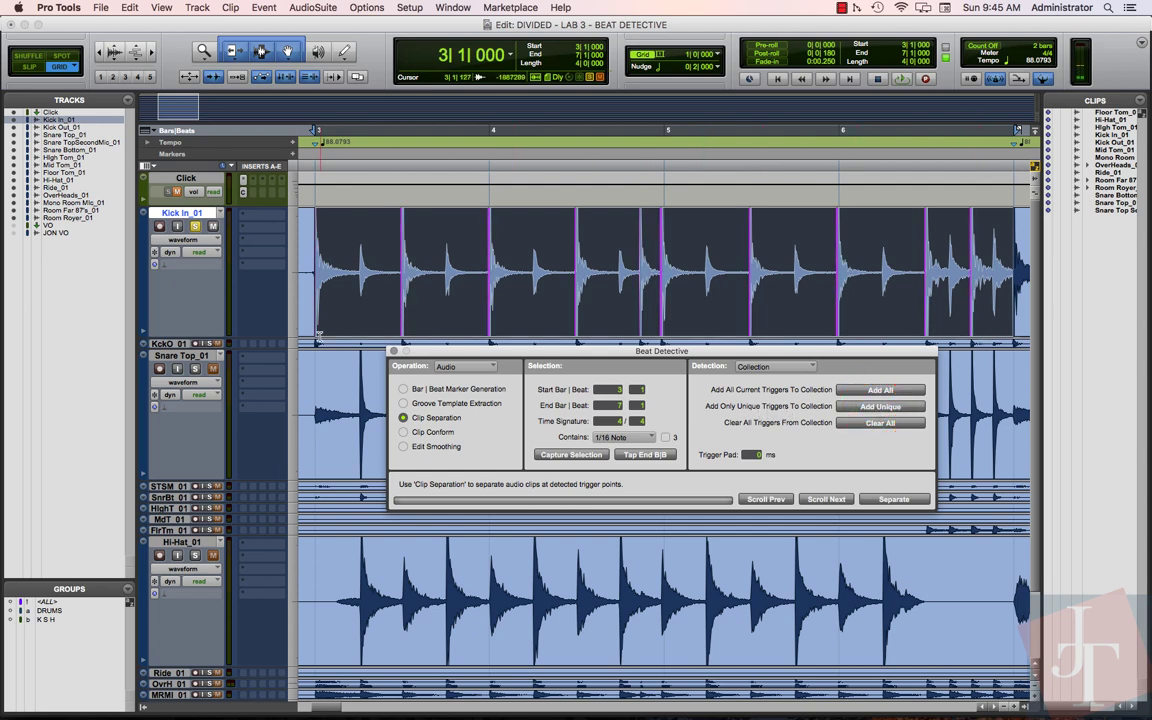
Analyze the Snare Top_01 selection in Normal detection mode with Enhanced Resolution, with the sensitivity reset to 0%
{"action": "left_click_drag", "start_coordinate": [487, 353], "coordinate": [454, 528]}
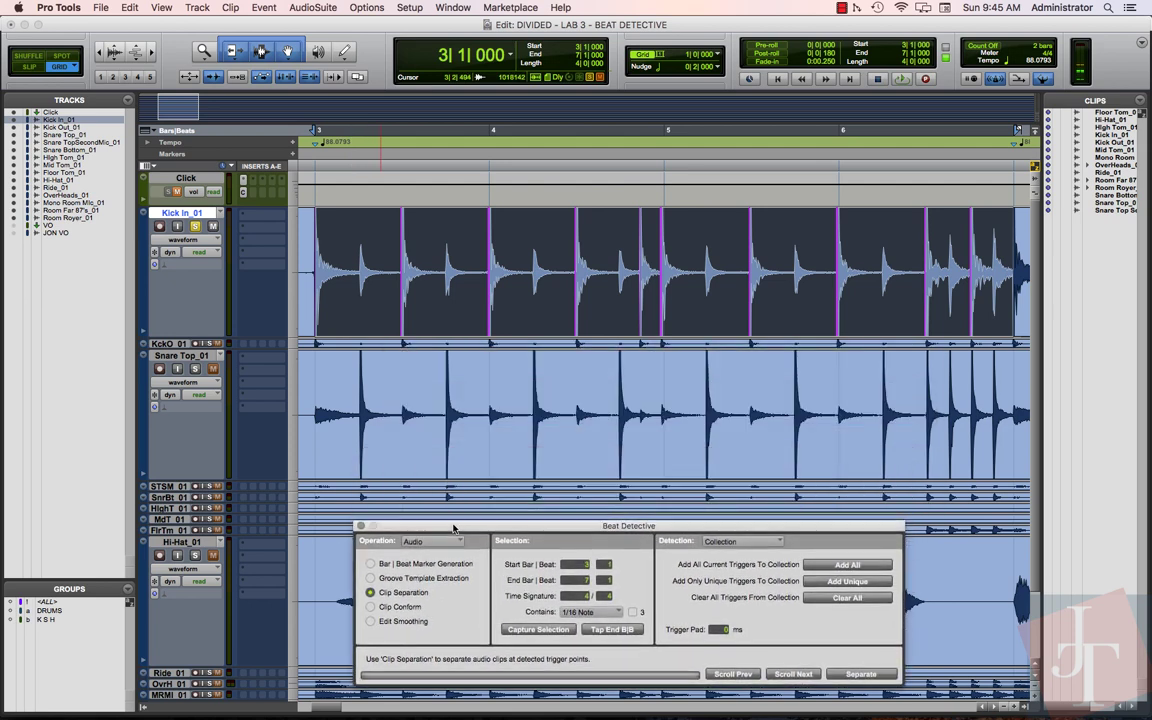
{"action": "left_click", "coordinate": [194, 359]}
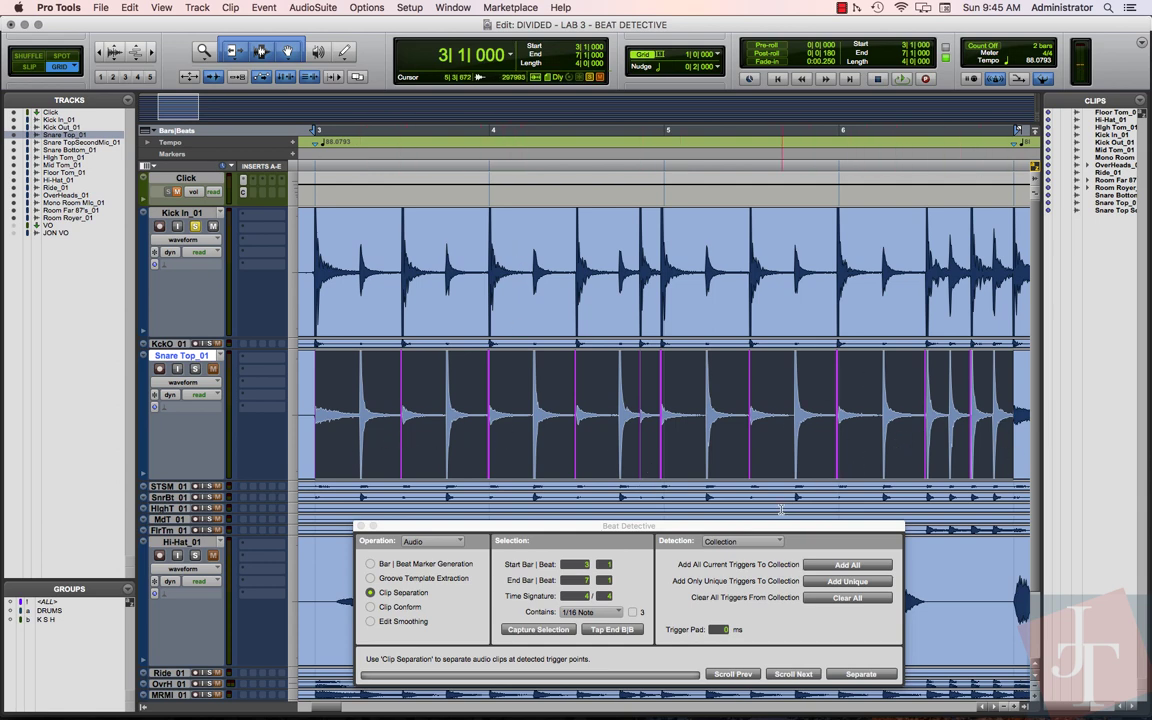
{"action": "left_click", "coordinate": [733, 545]}
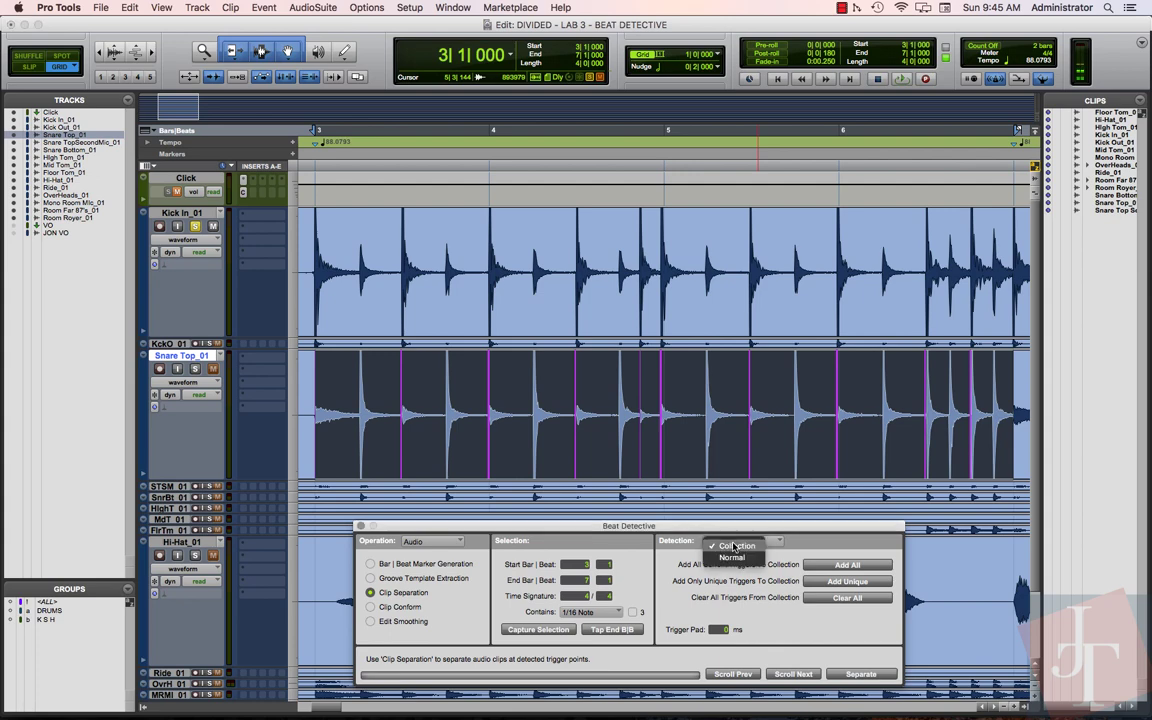
{"action": "left_click", "coordinate": [712, 497]}
{"action": "left_click_drag", "start_coordinate": [726, 583], "coordinate": [703, 581]}
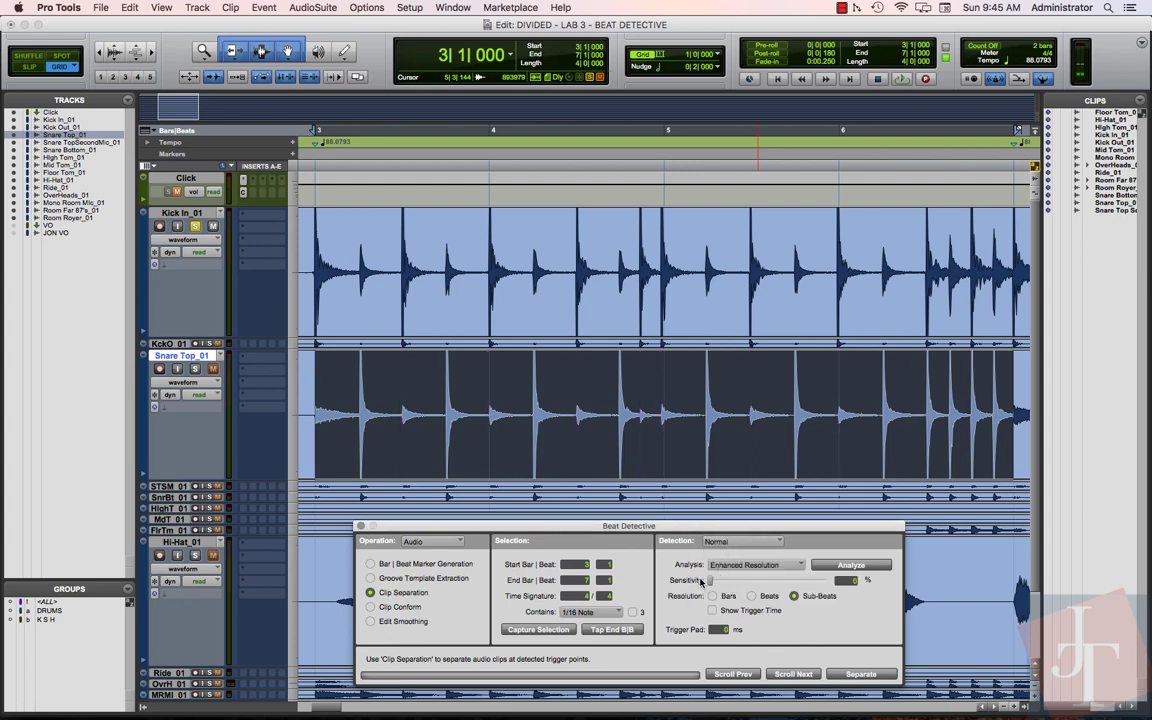
{"action": "left_click", "coordinate": [847, 566]}
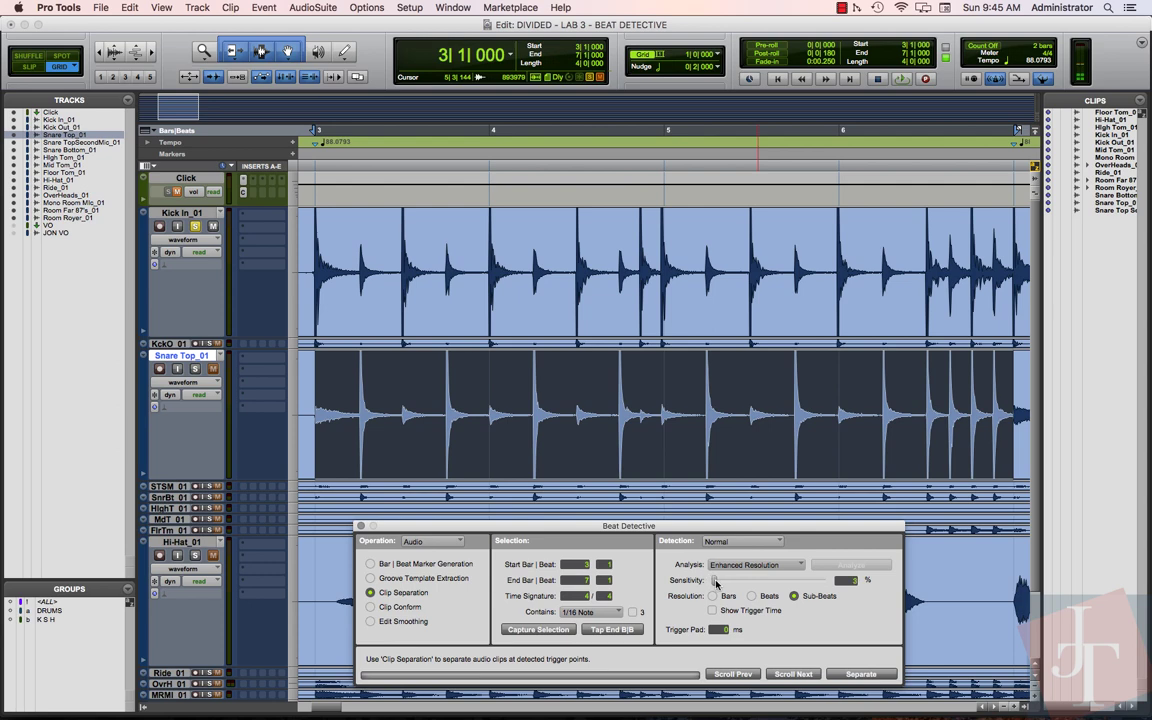
Set the snare trigger sensitivity to 13% and play back the soloed snare selection to check the triggers
{"action": "left_click_drag", "start_coordinate": [719, 583], "coordinate": [730, 585]}
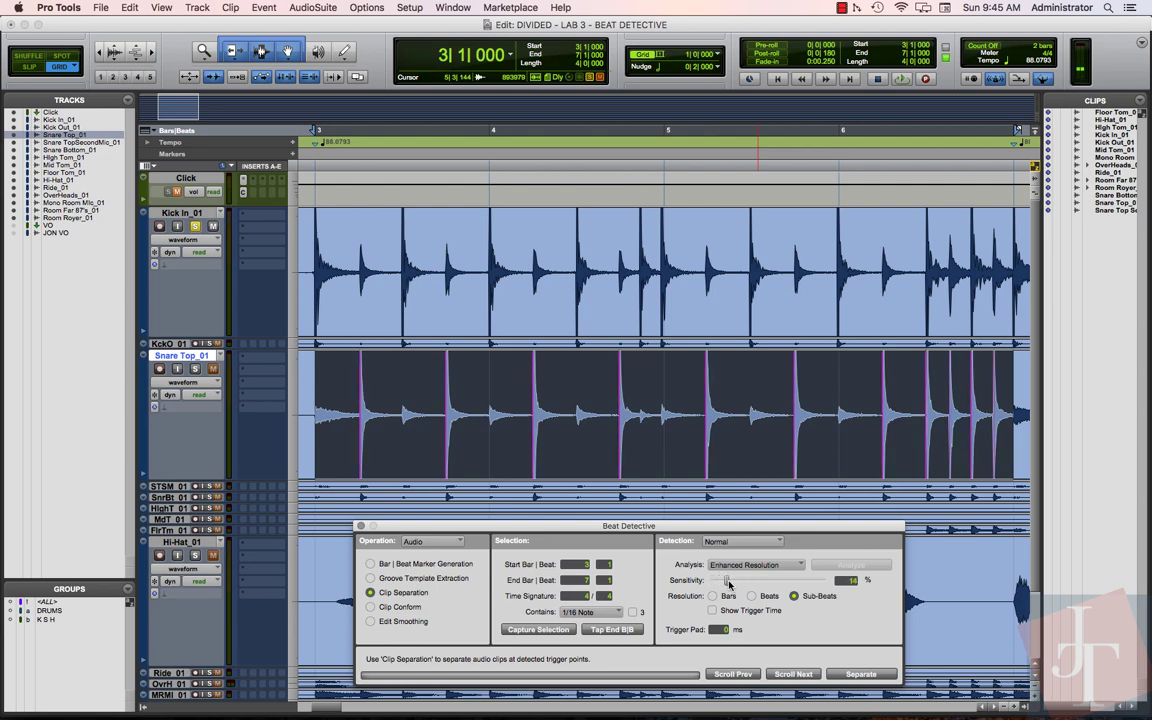
{"action": "left_click_drag", "start_coordinate": [728, 584], "coordinate": [725, 584]}
{"action": "left_click_drag", "start_coordinate": [725, 584], "coordinate": [727, 584]}
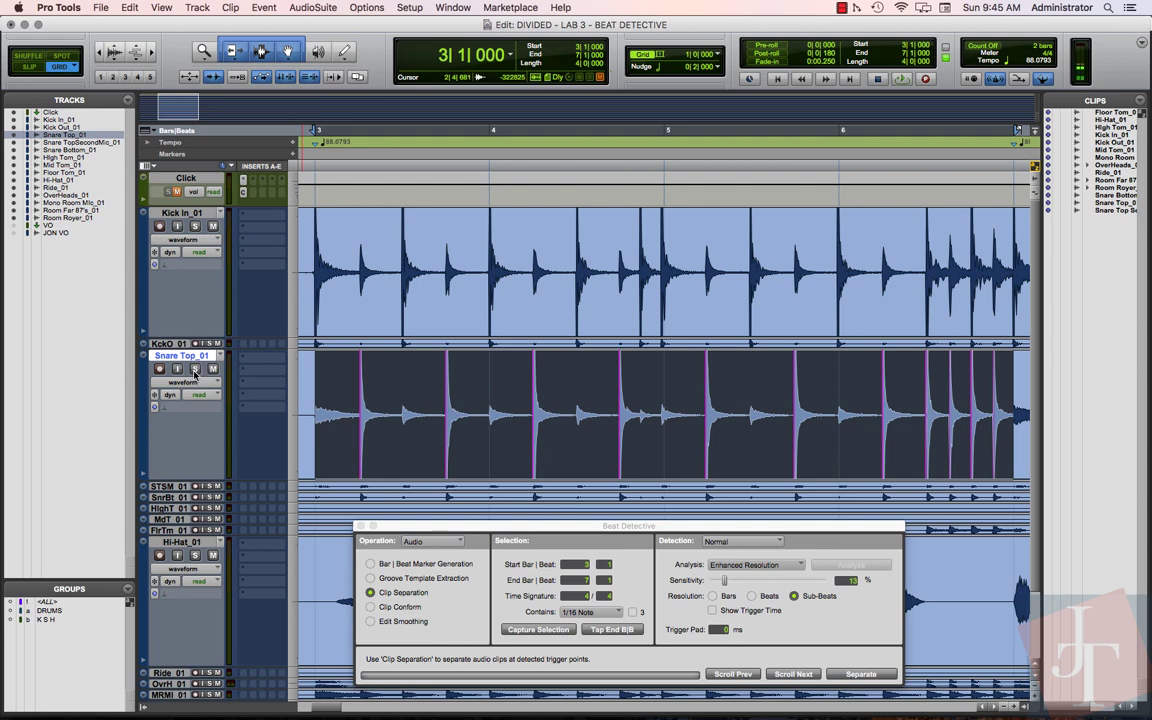
{"action": "left_click", "coordinate": [195, 368]}
{"action": "key", "text": "space"}
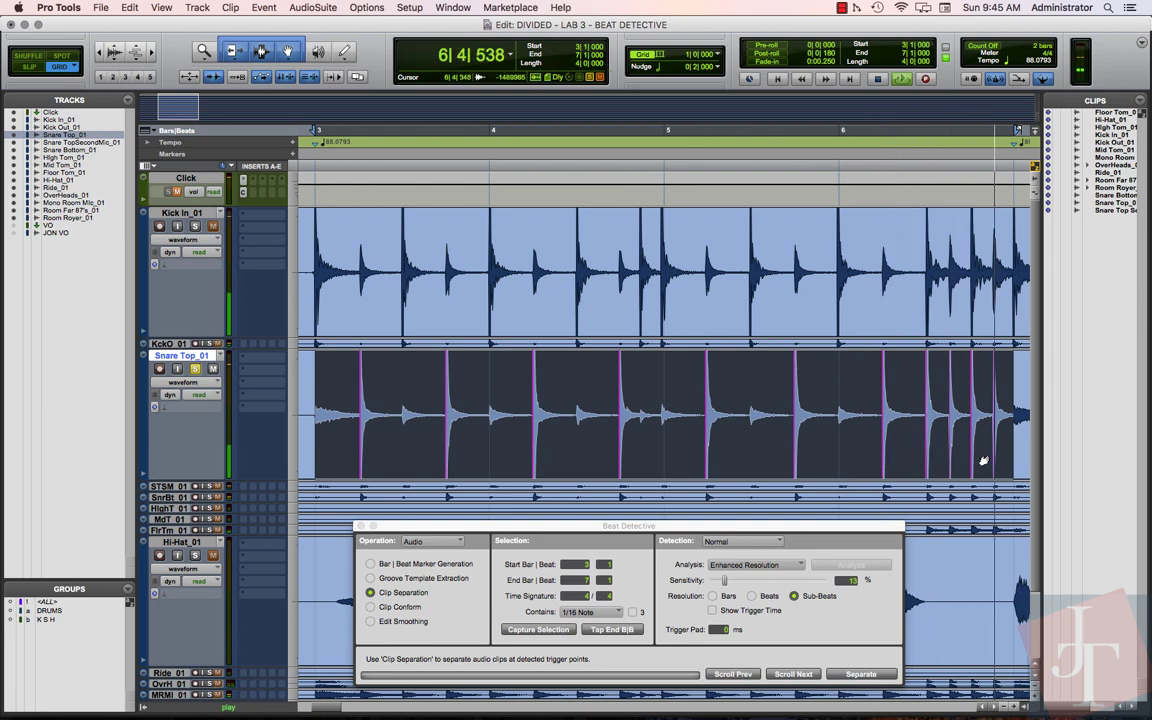
{"action": "key", "text": "space"}
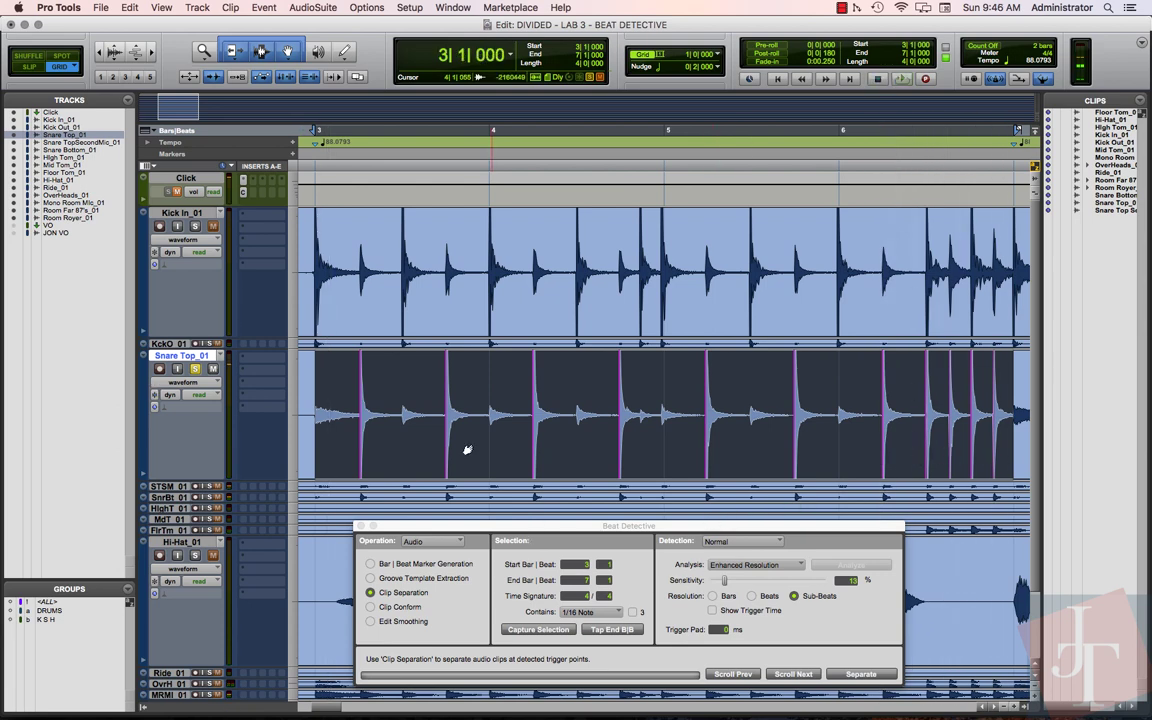
Examine up close how the snare triggers from bar 3 to bar 5 line up with their transients
{"action": "scroll", "coordinate": [461, 405], "scroll_direction": "up", "scroll_amount": 5}
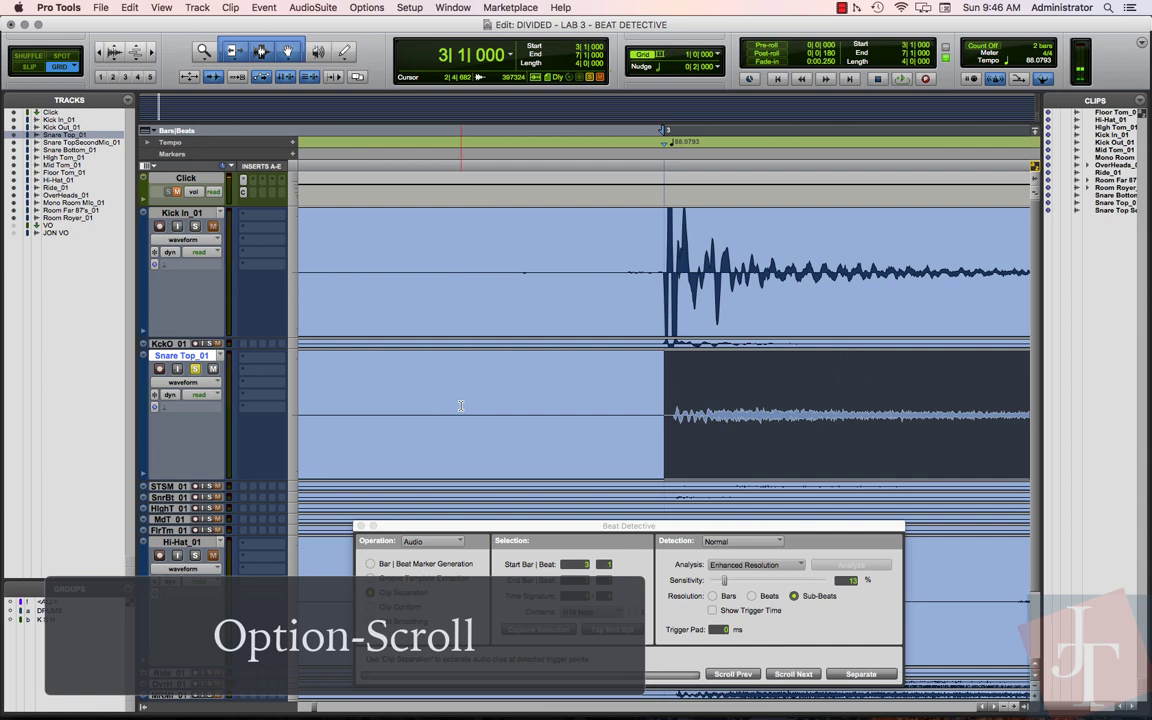
{"action": "left_click", "coordinate": [791, 674]}
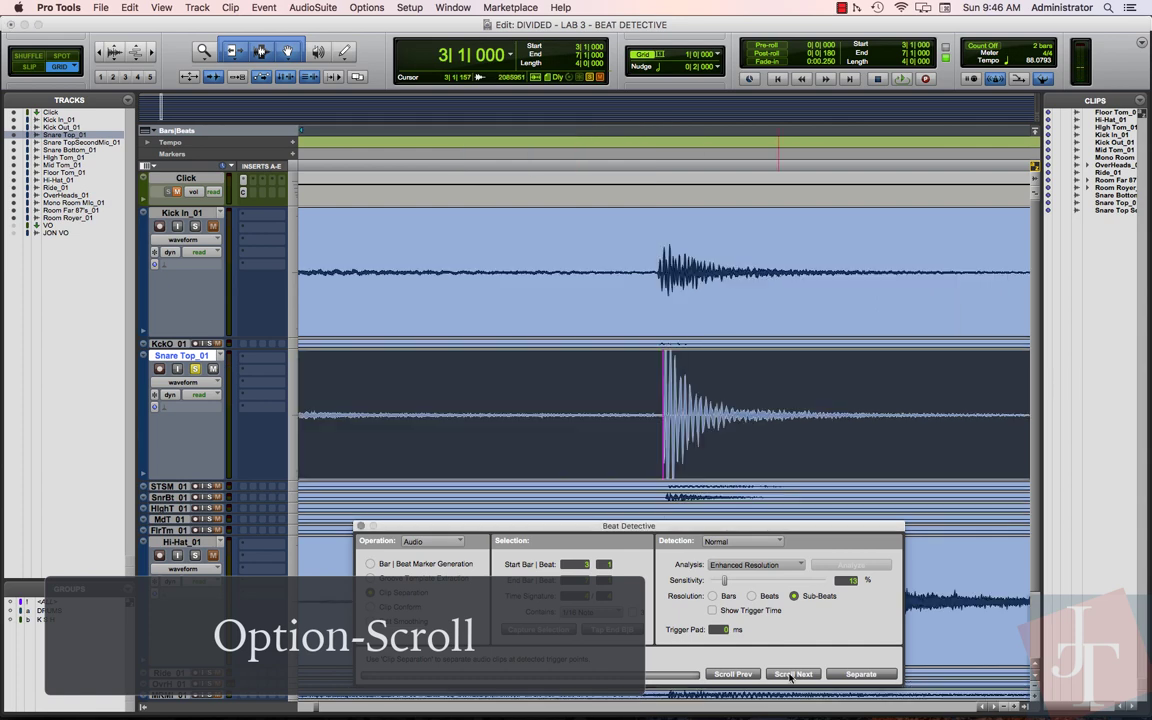
{"action": "scroll", "coordinate": [740, 442], "scroll_direction": "up", "scroll_amount": 5}
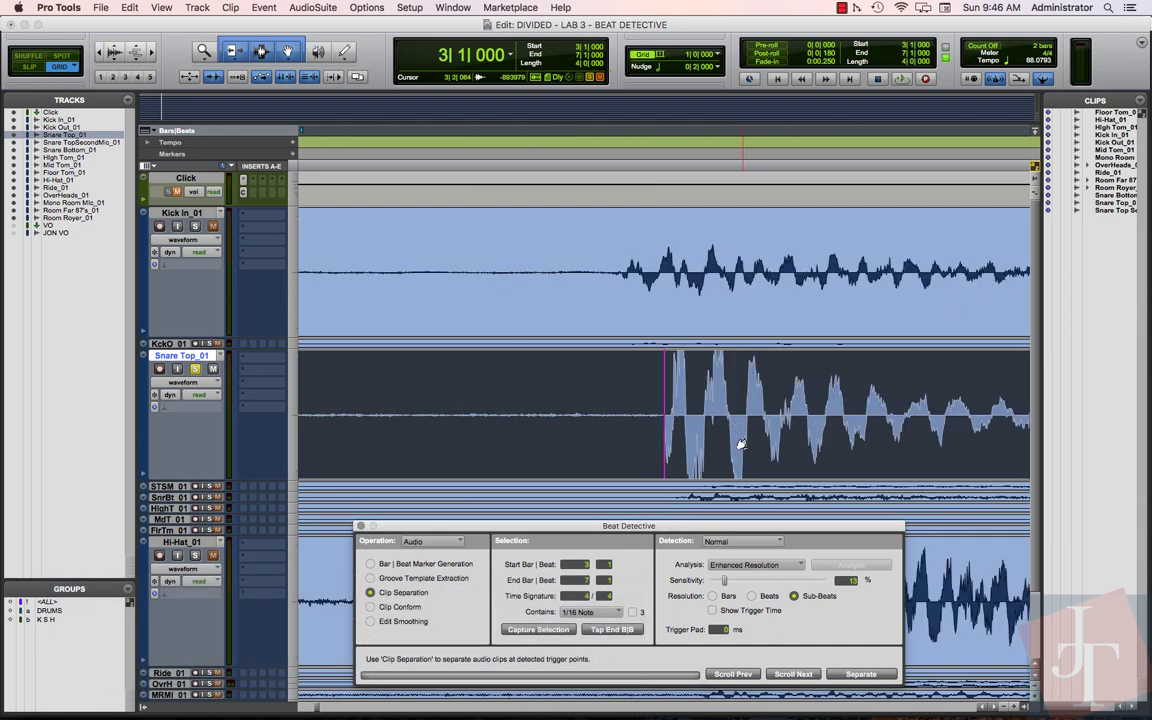
{"action": "scroll", "coordinate": [740, 442], "scroll_direction": "up", "scroll_amount": 4}
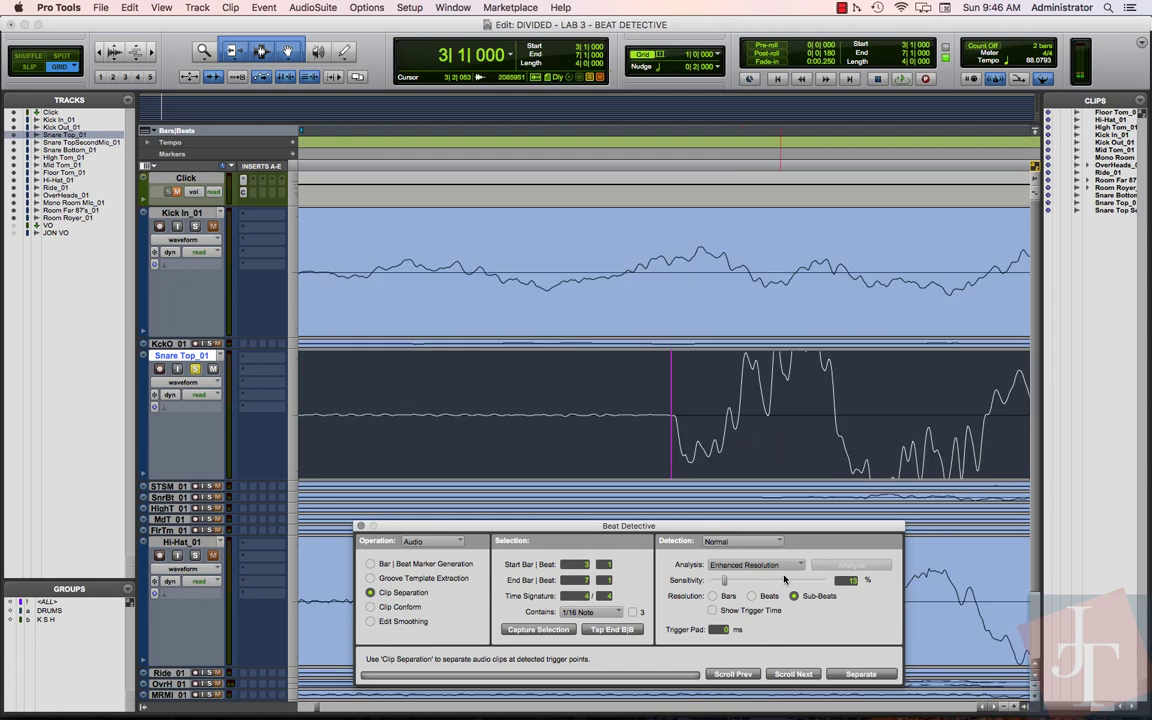
{"action": "left_click", "coordinate": [799, 677]}
{"action": "left_click", "coordinate": [799, 677]}
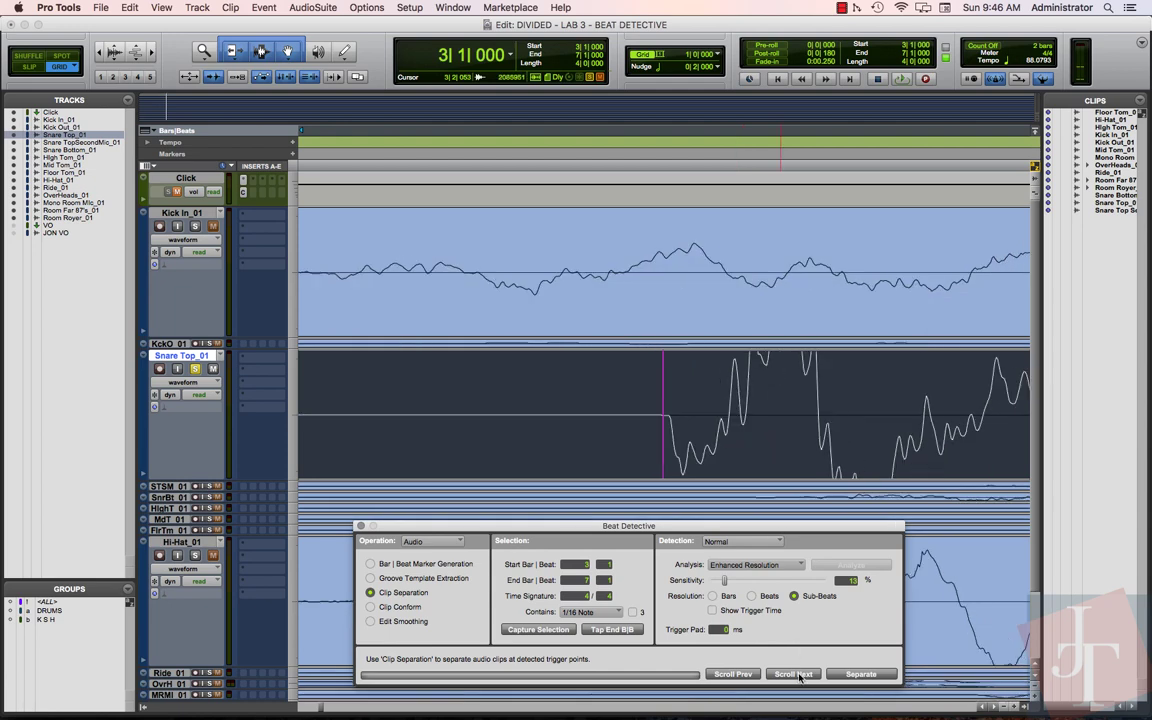
{"action": "left_click", "coordinate": [799, 677]}
{"action": "left_click", "coordinate": [799, 677]}
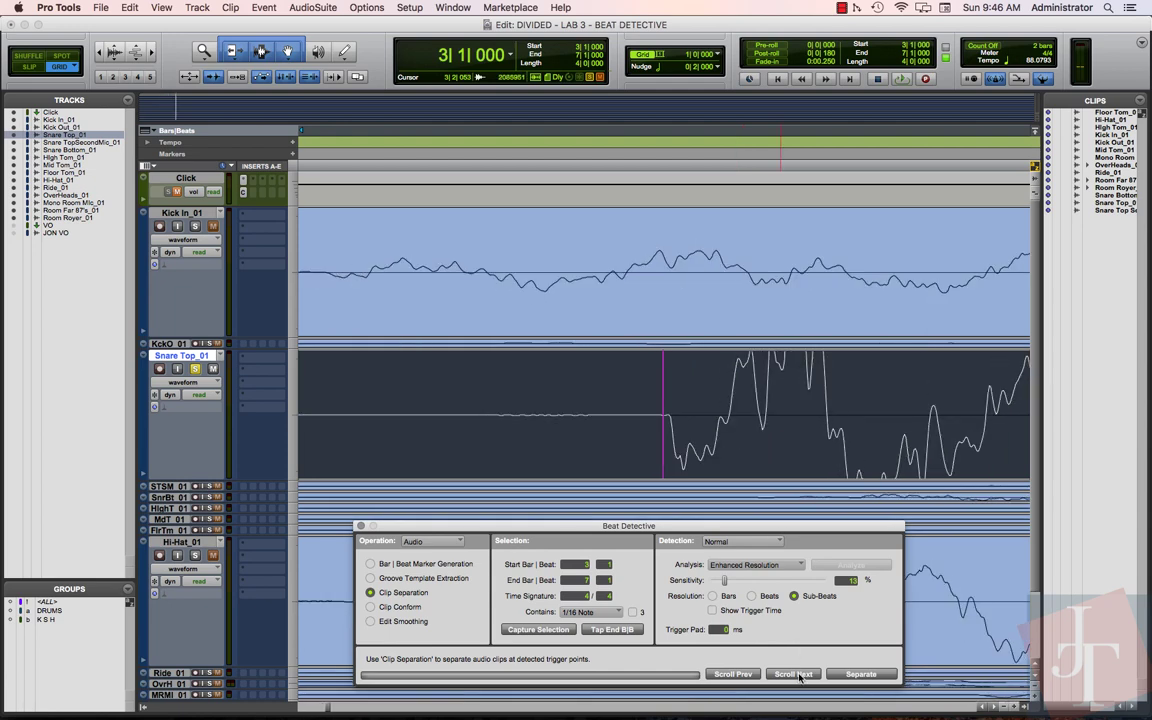
{"action": "left_click", "coordinate": [799, 677]}
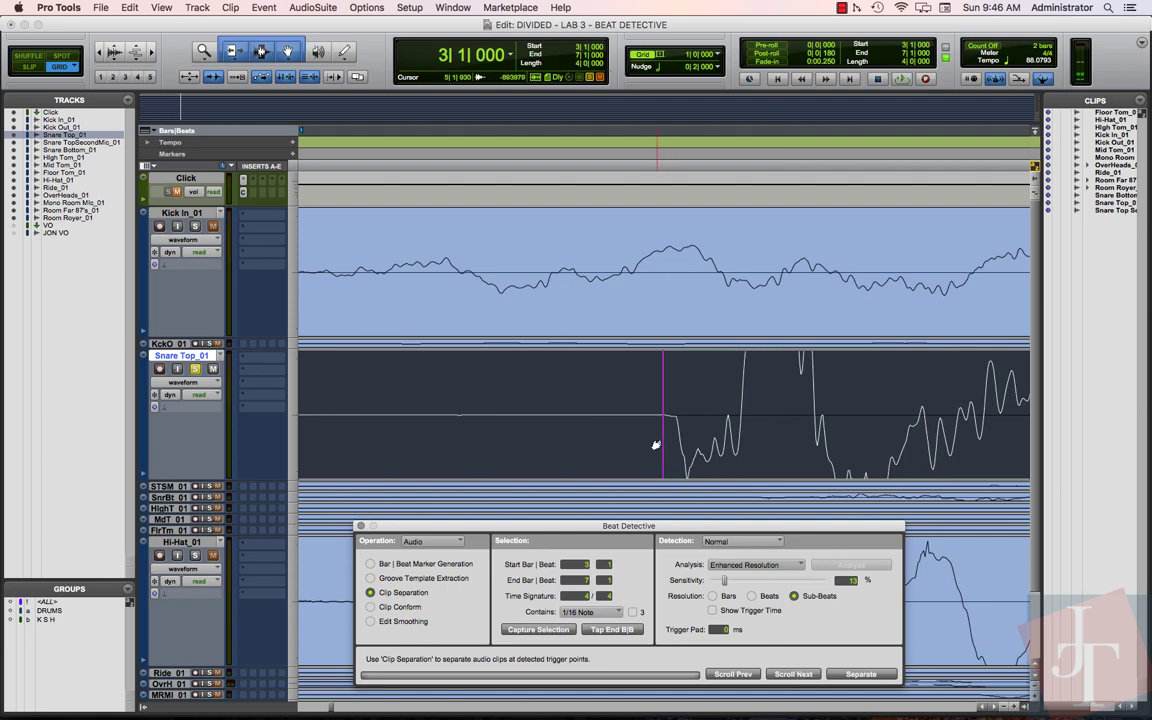
Move the snare trigger near bar 5 beat 2 to the start of its transient
{"action": "mouse_move", "coordinate": [661, 447]}
{"action": "left_mouse_down"}
{"action": "mouse_move", "coordinate": [636, 447]}
{"action": "mouse_move", "coordinate": [673, 448]}
{"action": "left_mouse_up"}
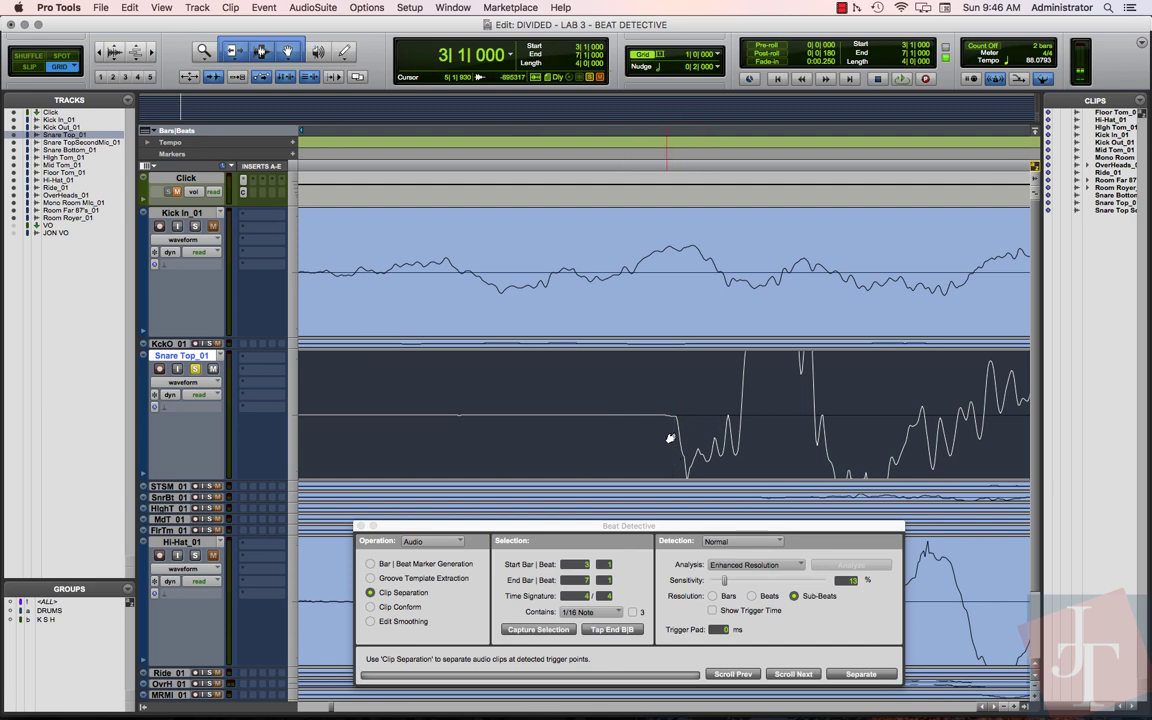
{"action": "left_click", "coordinate": [670, 438]}
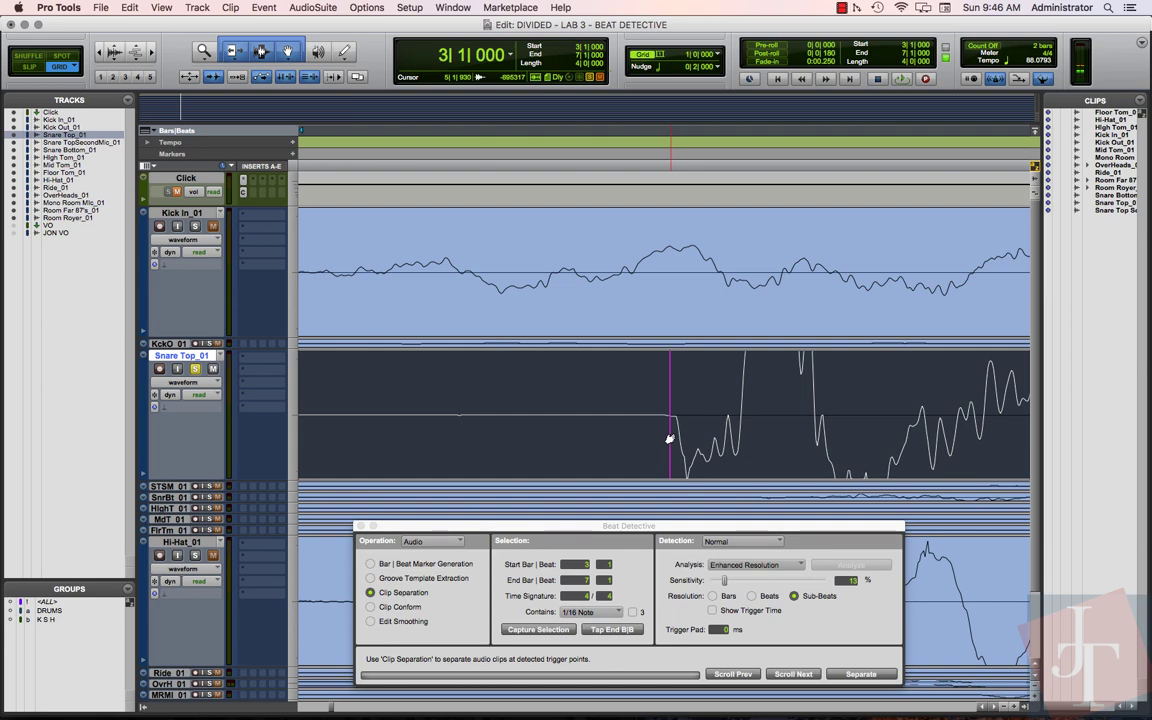
{"action": "left_click_drag", "start_coordinate": [670, 438], "coordinate": [673, 440]}
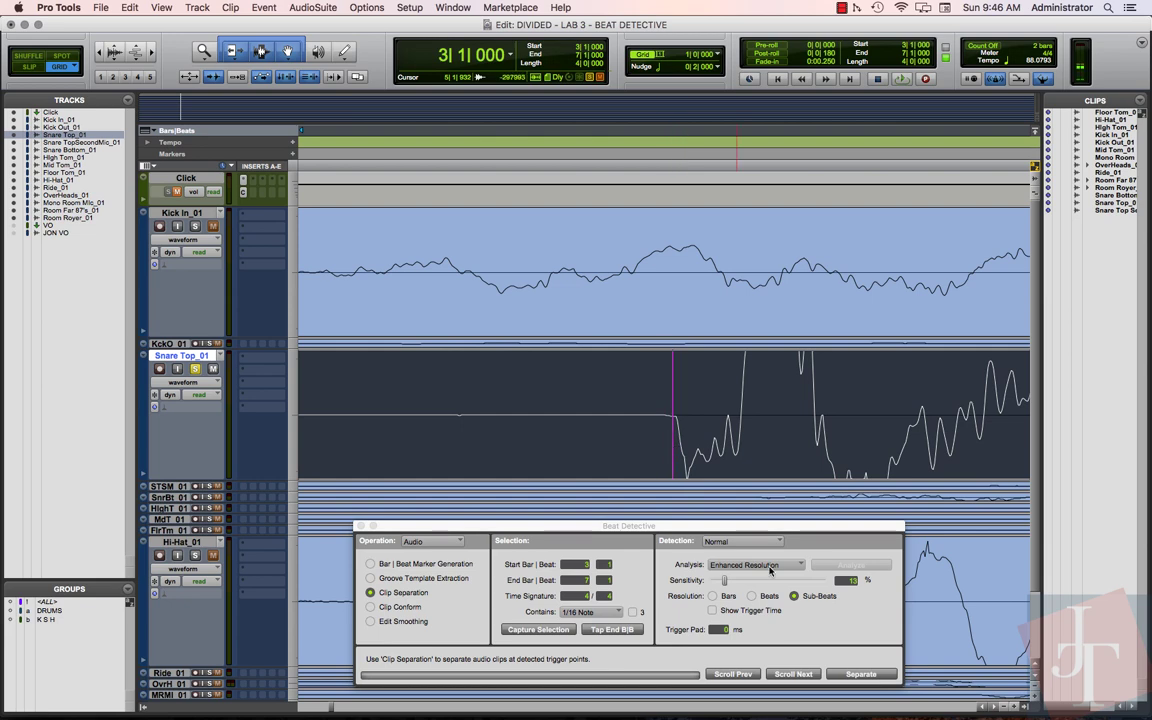
{"action": "left_click", "coordinate": [795, 675]}
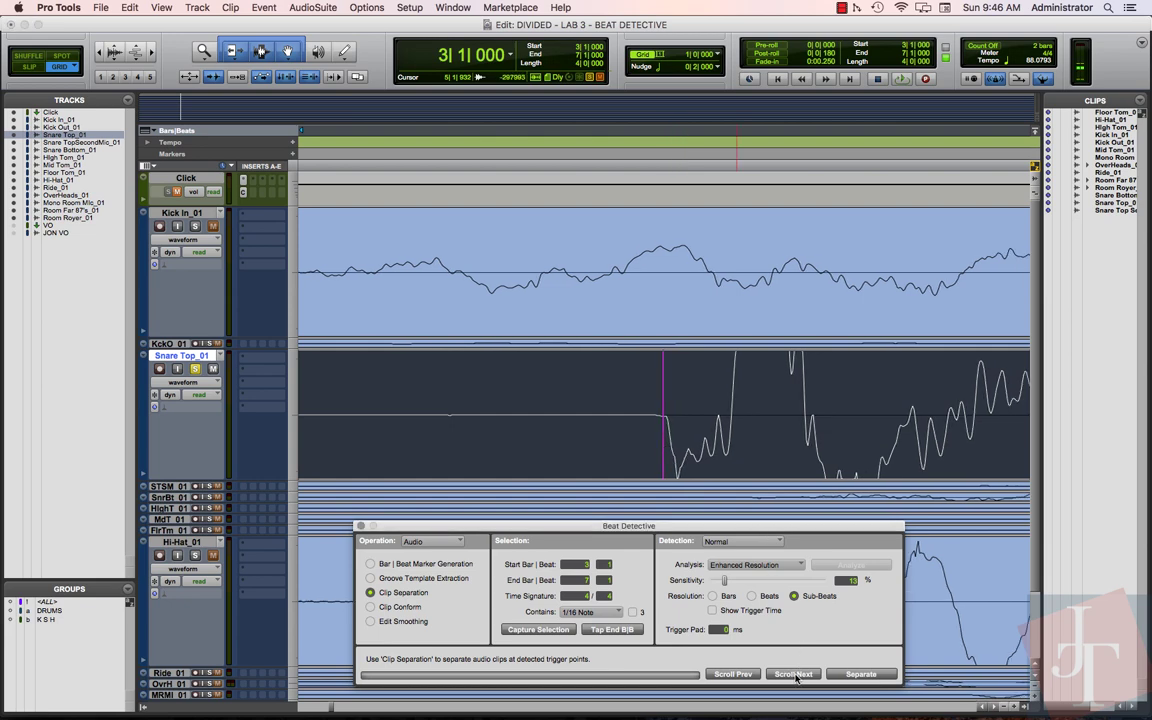
Nudge the snare trigger at bar 5 beat 4 closer to the start of its transient
{"action": "left_click", "coordinate": [795, 675]}
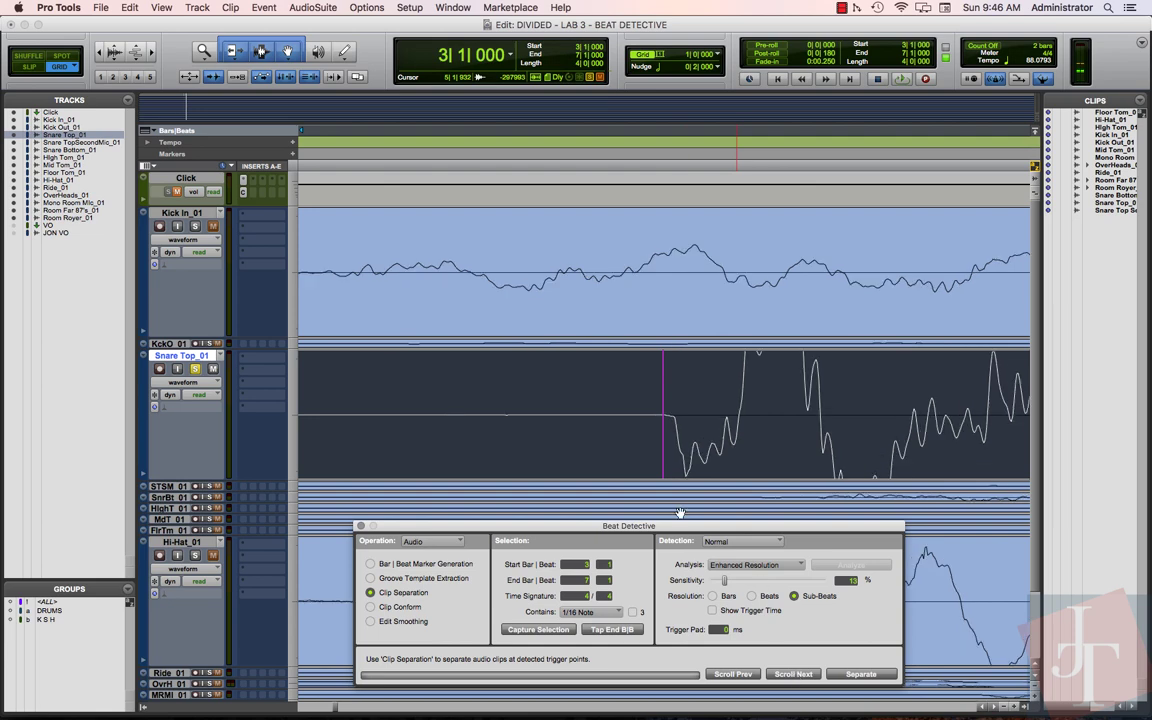
{"action": "left_click", "coordinate": [662, 455]}
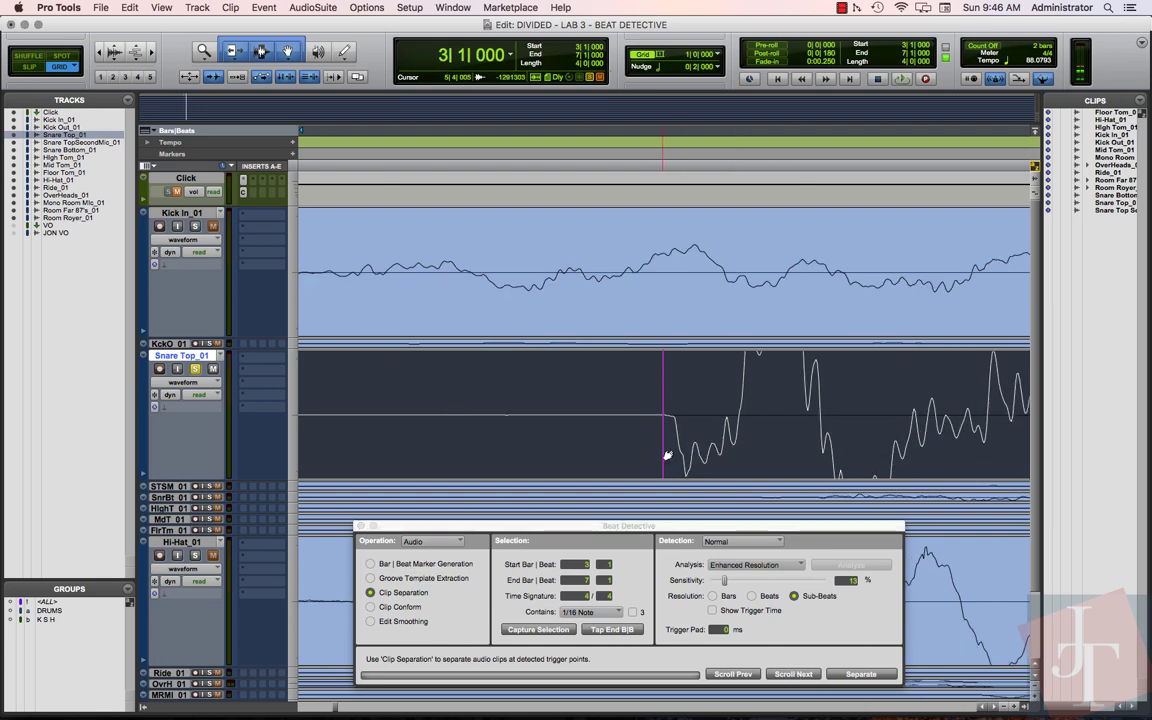
{"action": "left_click_drag", "start_coordinate": [667, 455], "coordinate": [672, 462]}
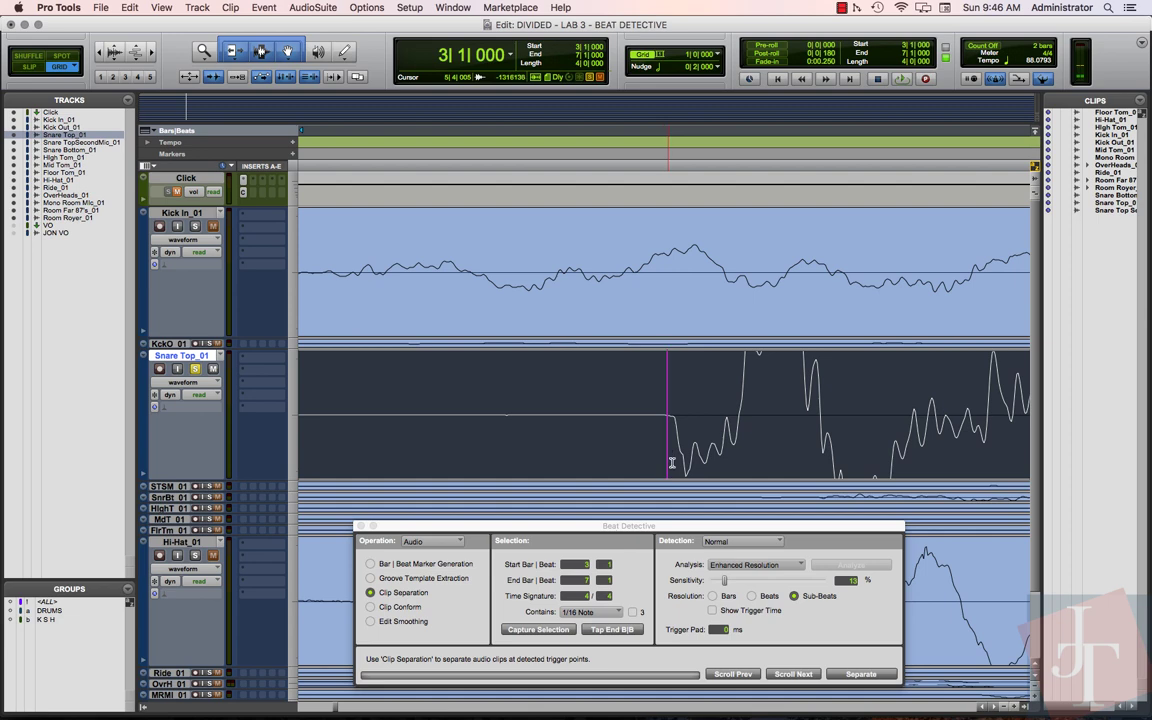
{"action": "left_click", "coordinate": [797, 675]}
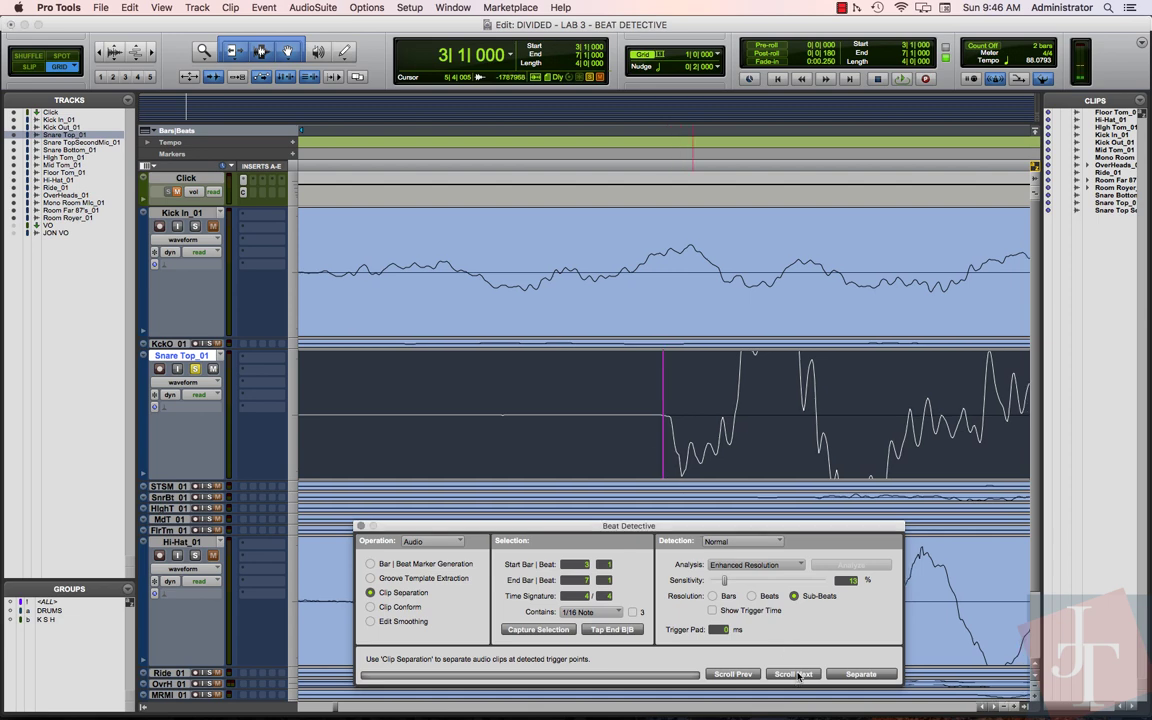
Move the early snare trigger at bar 6 beat 3 to just before its transient rises
{"action": "left_click", "coordinate": [797, 675]}
{"action": "left_click", "coordinate": [797, 675]}
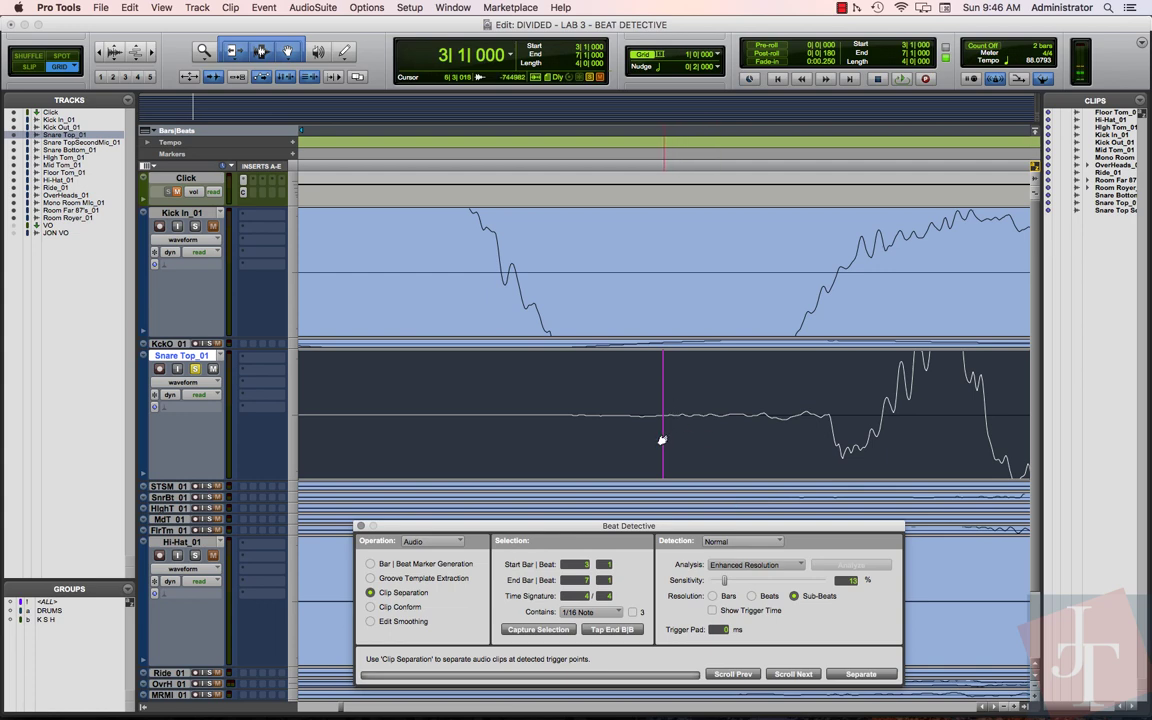
{"action": "left_click", "coordinate": [734, 440]}
{"action": "left_click_drag", "start_coordinate": [737, 440], "coordinate": [815, 443]}
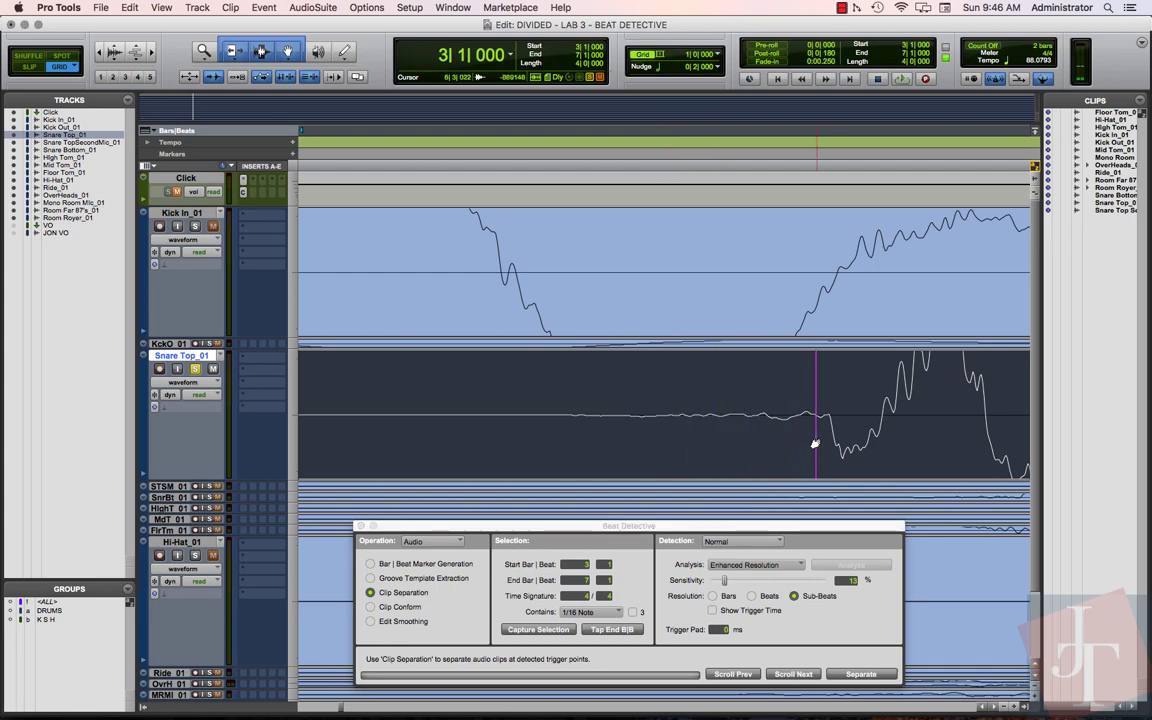
{"action": "left_click", "coordinate": [795, 674]}
Move the snare trigger on the offbeat of bar 6 beat 3 closer to its transient
{"action": "left_click", "coordinate": [795, 674]}
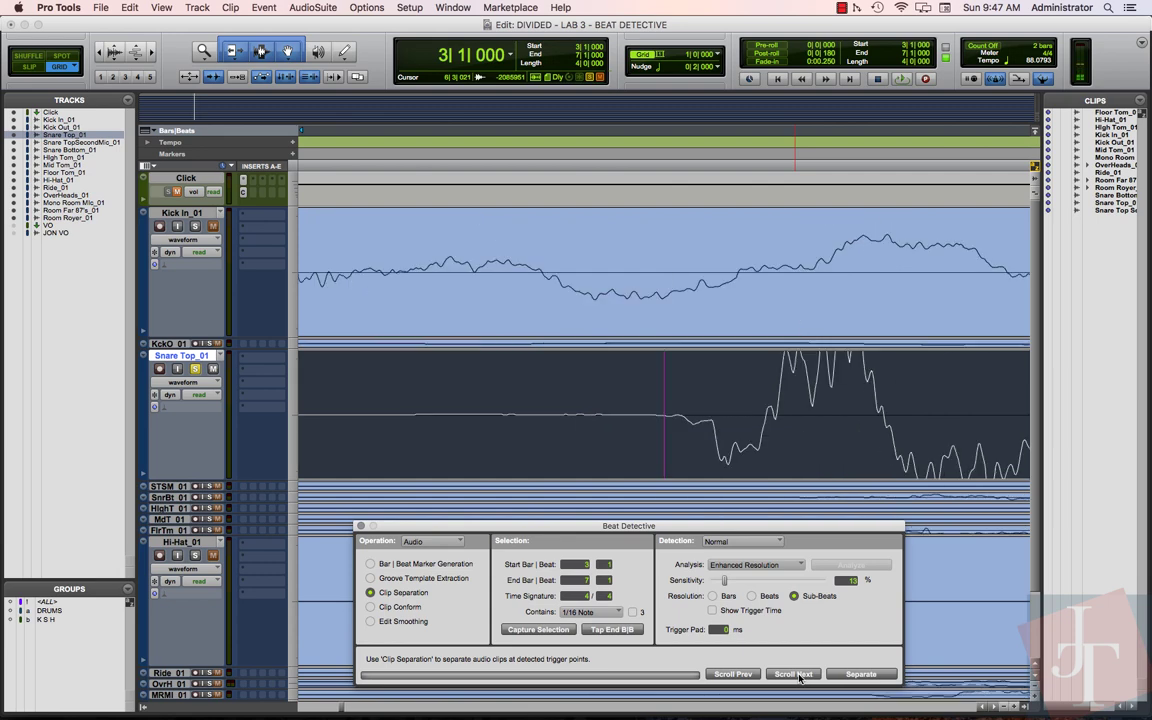
{"action": "left_click_drag", "start_coordinate": [663, 466], "coordinate": [697, 469]}
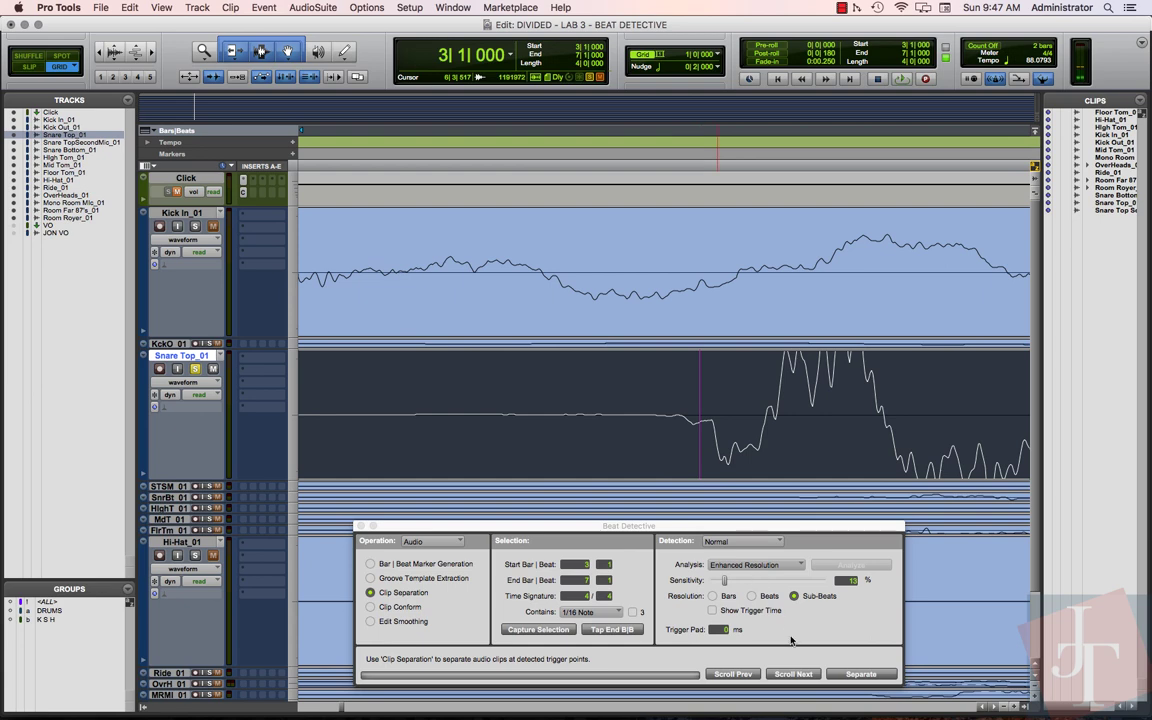
{"action": "left_click", "coordinate": [795, 674]}
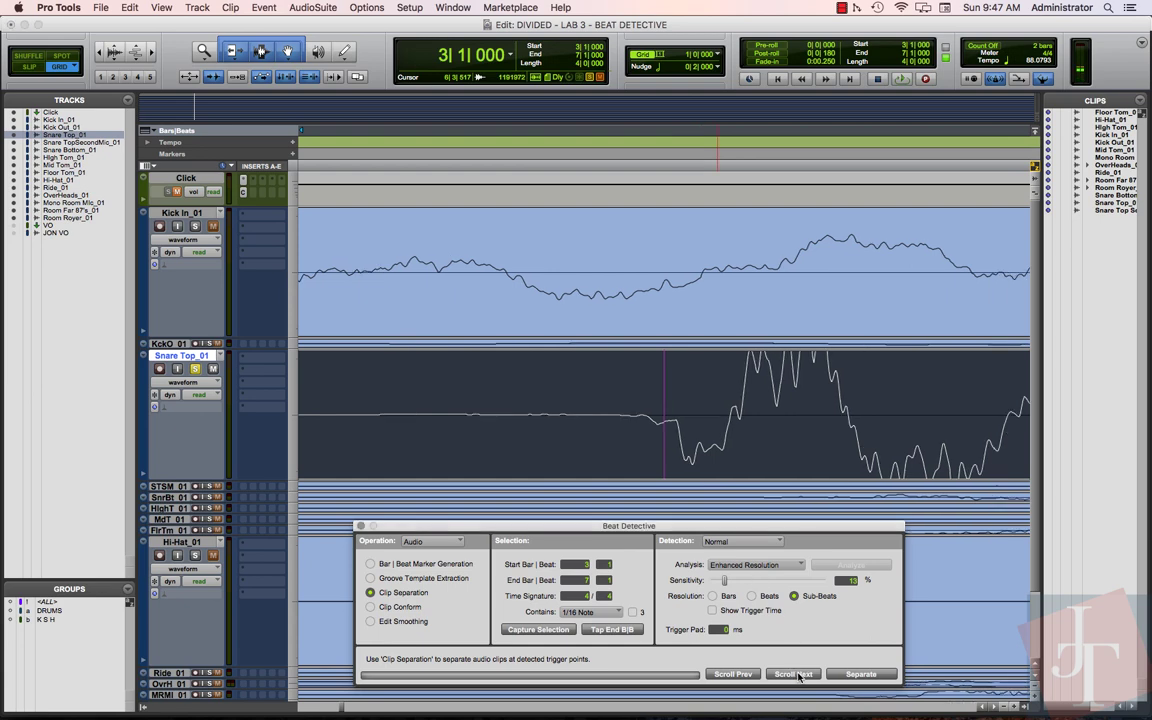
Move the snare trigger on the offbeat of bar 6 beat 4 closer to its transient and check through to the selection end
{"action": "left_click", "coordinate": [796, 674]}
{"action": "left_click", "coordinate": [797, 674]}
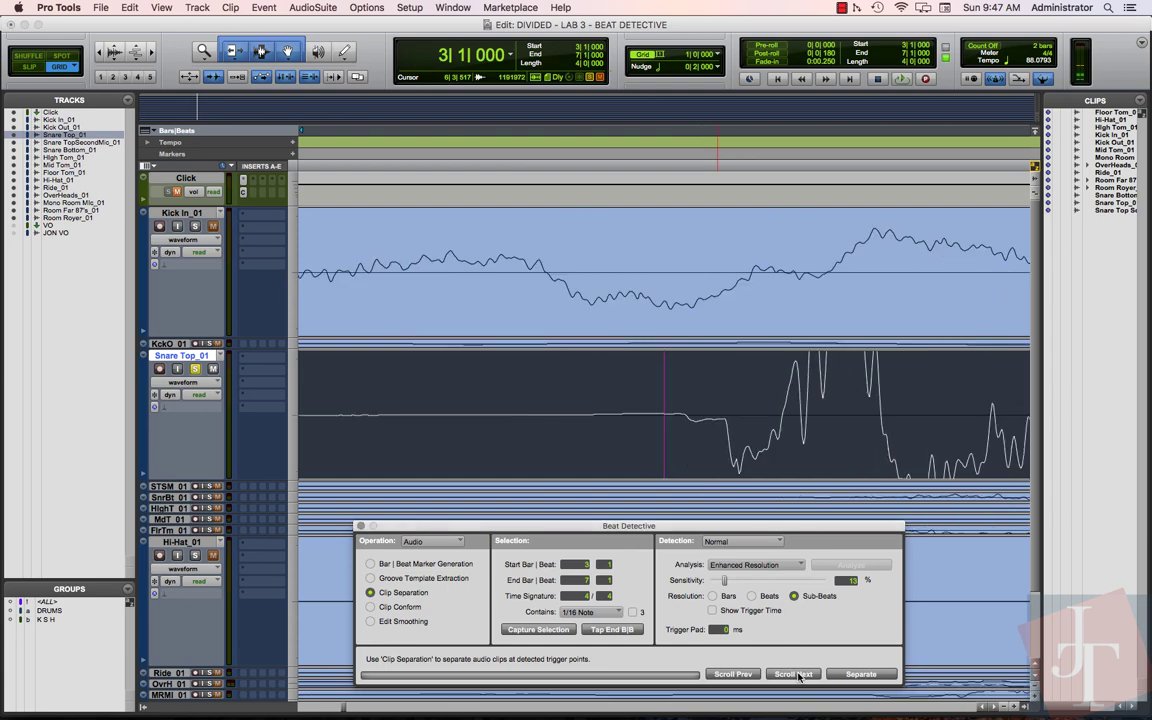
{"action": "left_click_drag", "start_coordinate": [664, 437], "coordinate": [712, 438]}
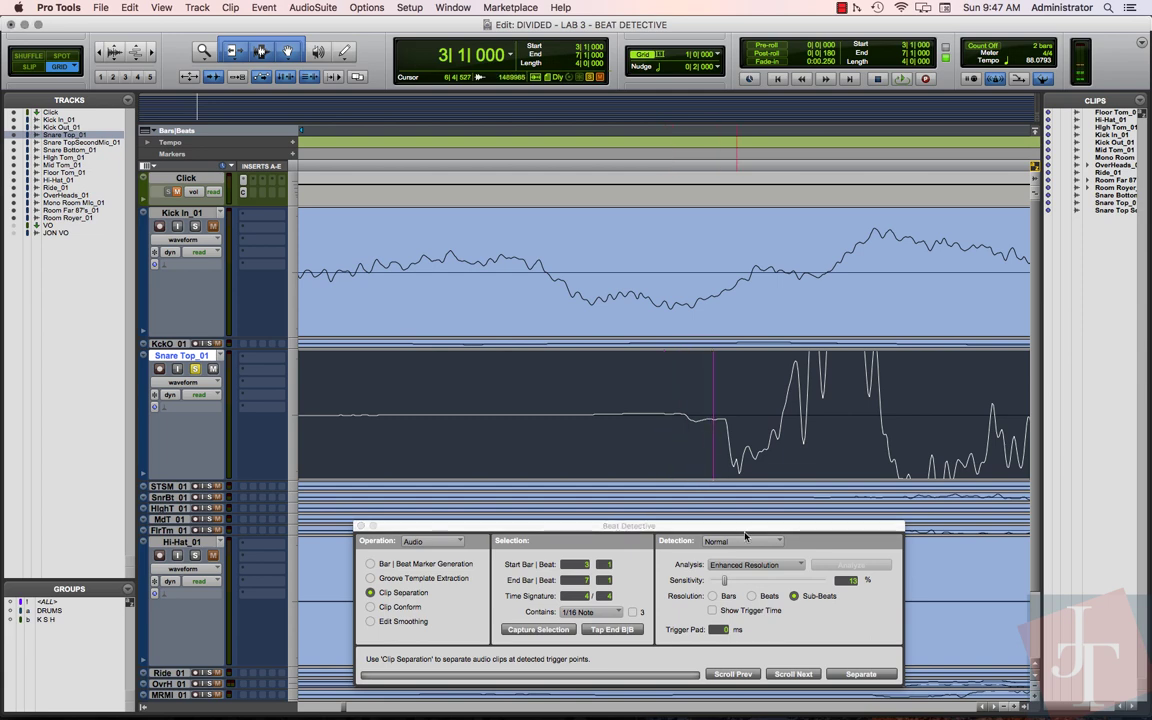
{"action": "left_click", "coordinate": [797, 674]}
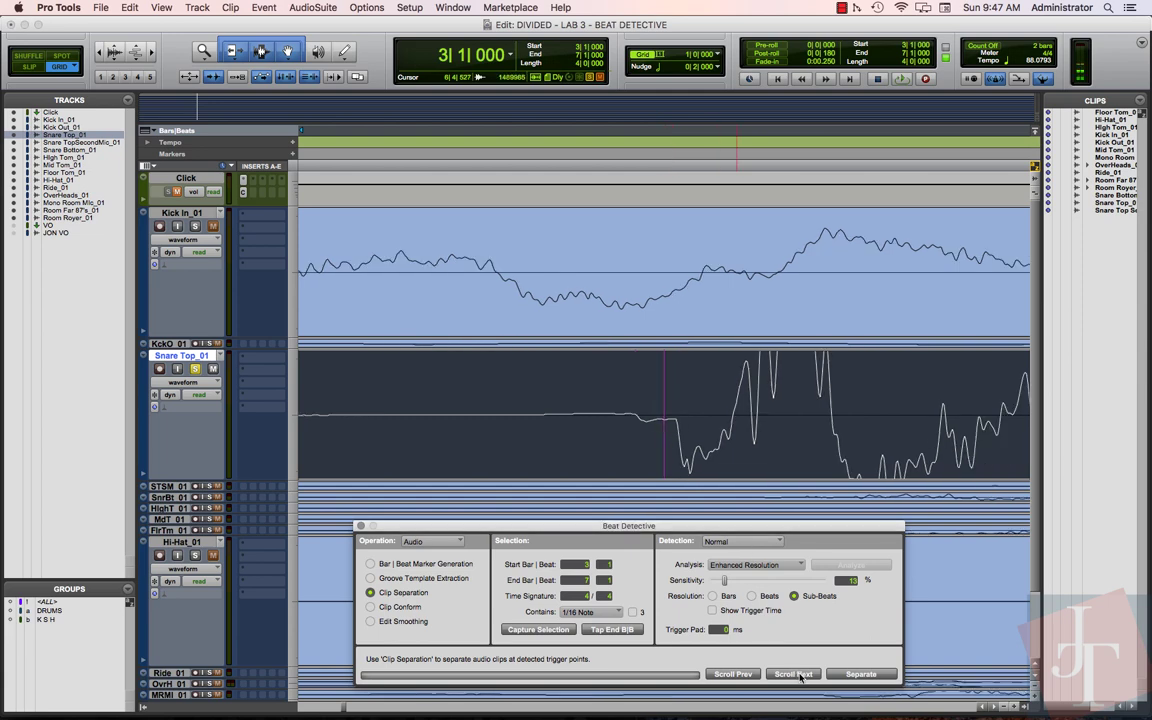
{"action": "left_click", "coordinate": [797, 674]}
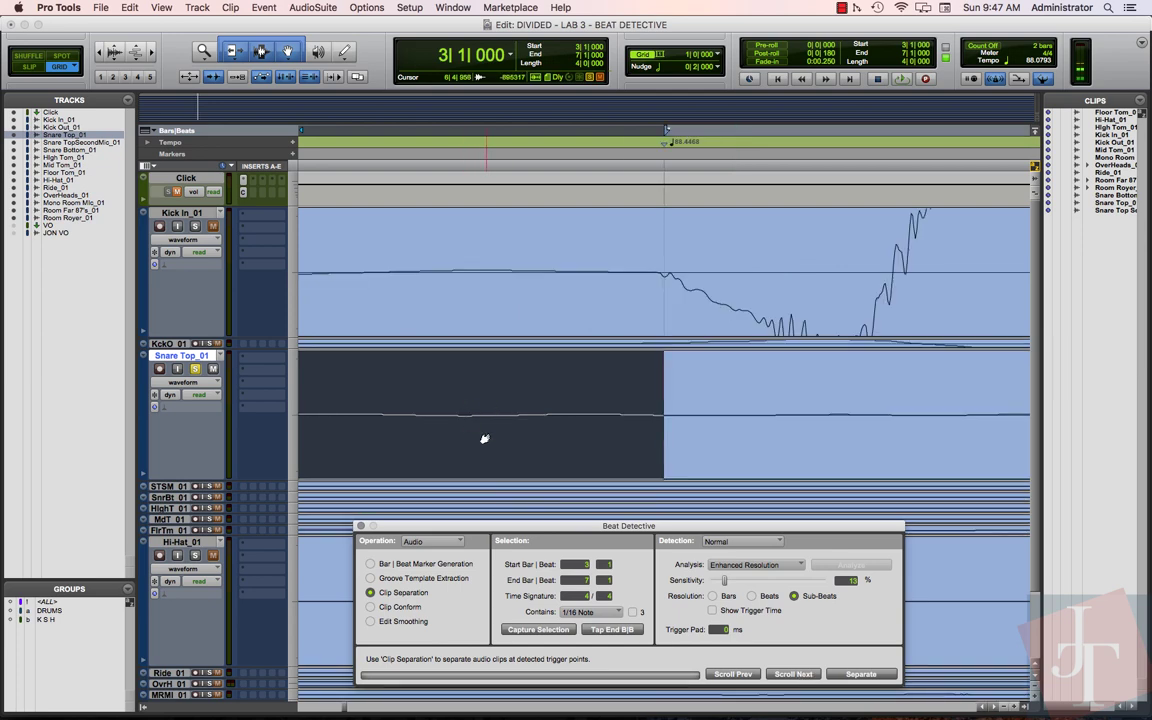
Delete the false snare trigger just before the hit at bar 5 beat 4
{"action": "key", "text": "alt+f"}
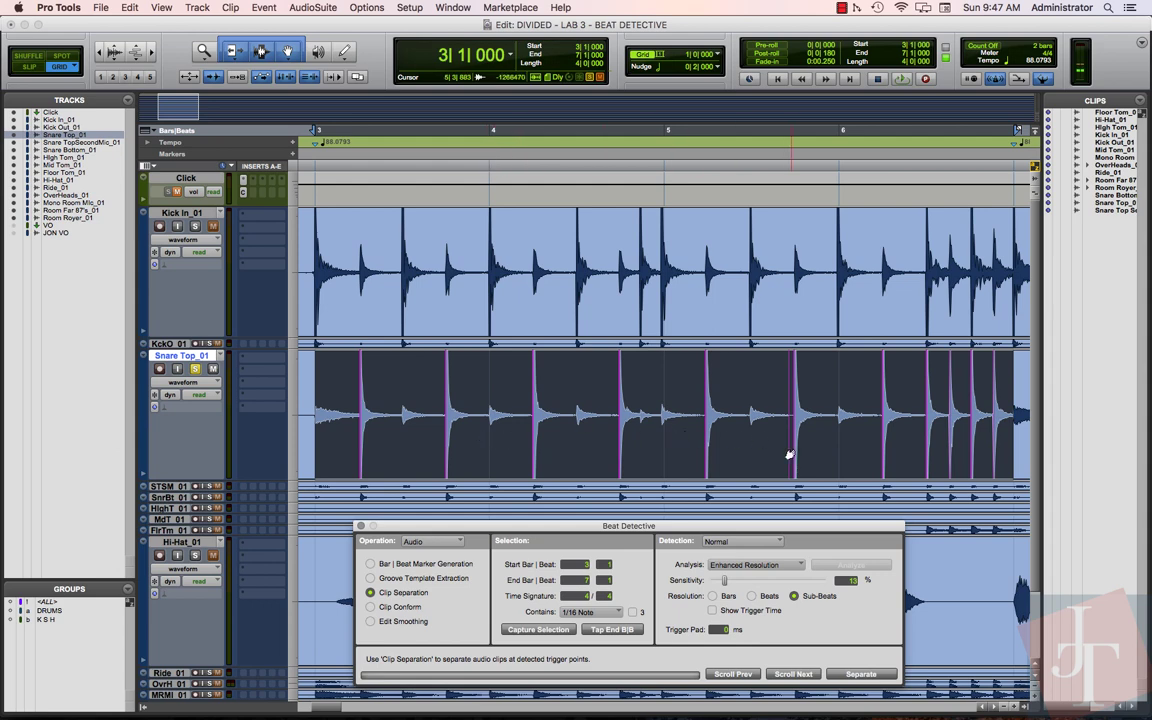
{"action": "key", "text": "t"}
{"action": "key", "text": "t"}
{"action": "key", "text": "t"}
{"action": "key", "text": "t"}
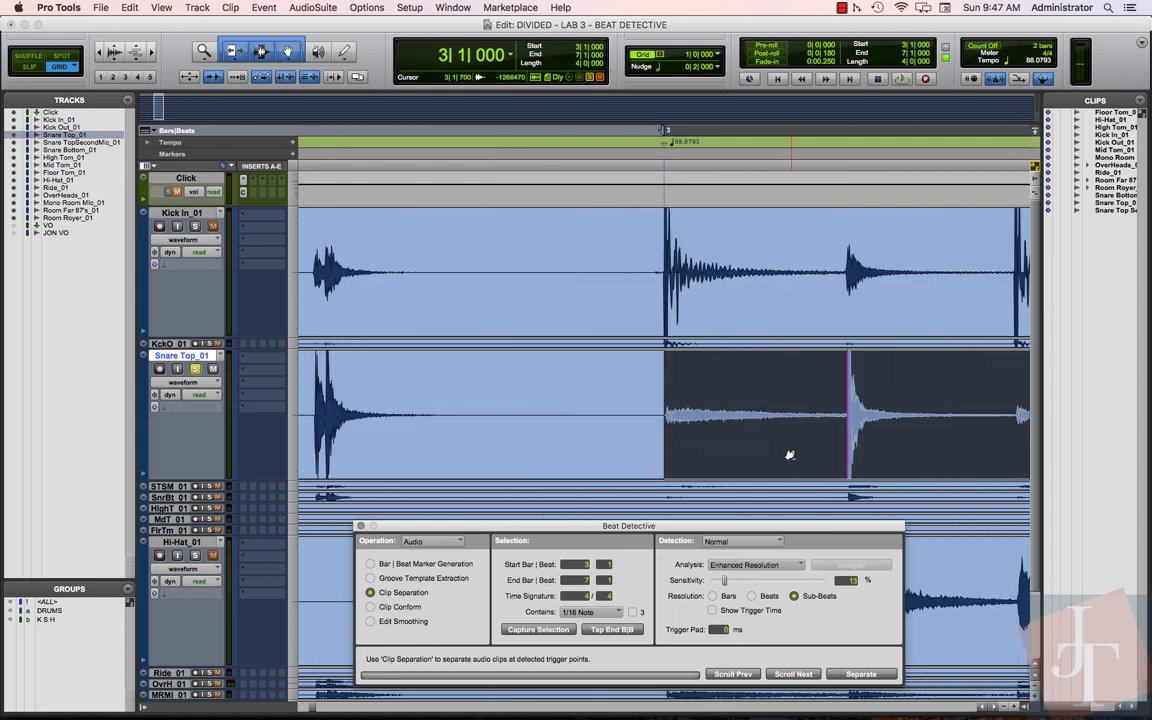
{"action": "left_click", "coordinate": [795, 674]}
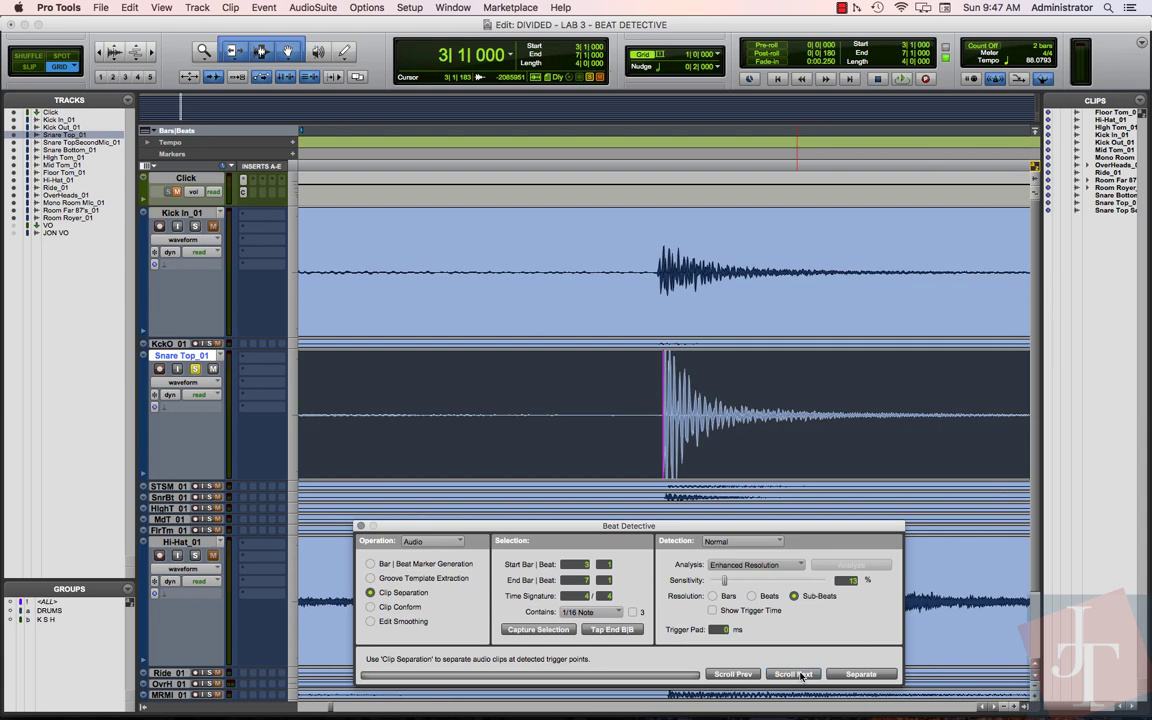
{"action": "left_click", "coordinate": [795, 674]}
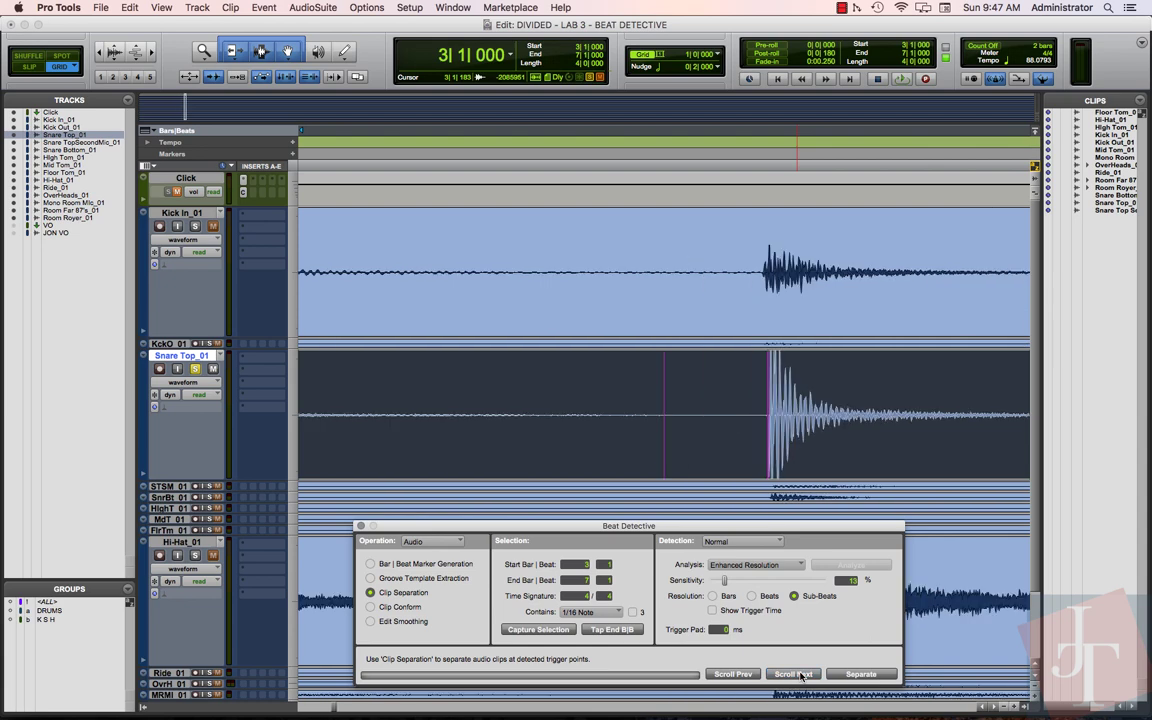
{"action": "left_click", "coordinate": [662, 443]}
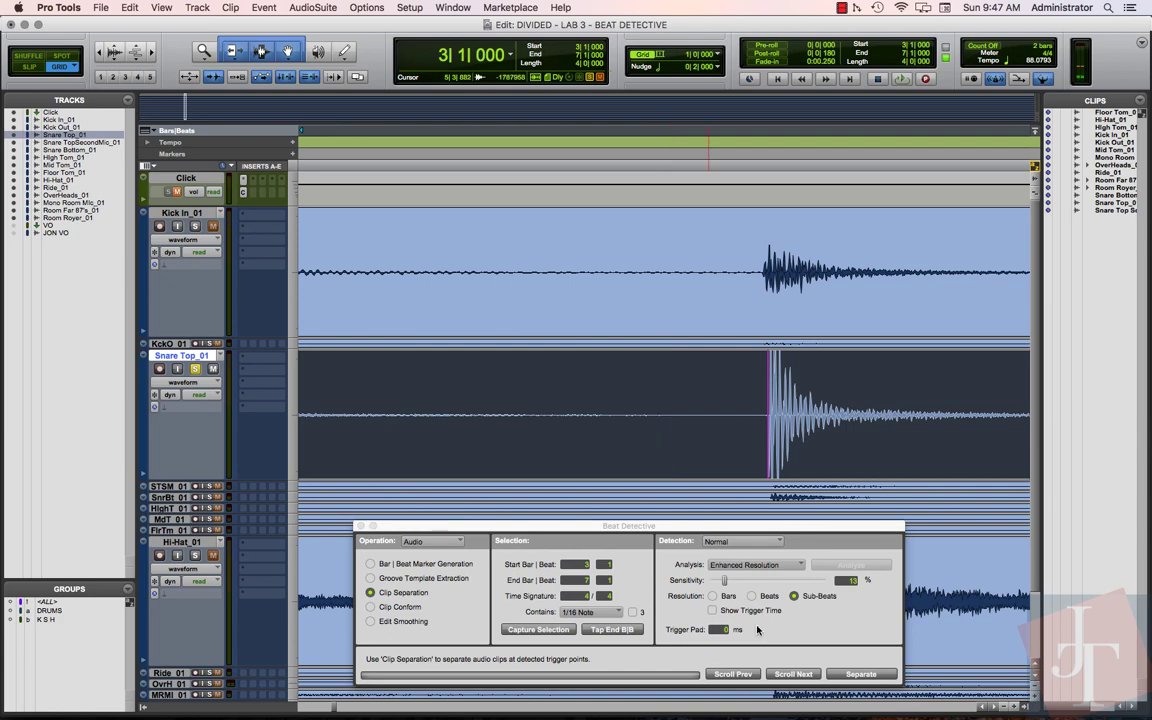
Check the remaining snare triggers through the selection end and add only the unique ones to the trigger collection
{"action": "left_click", "coordinate": [792, 674]}
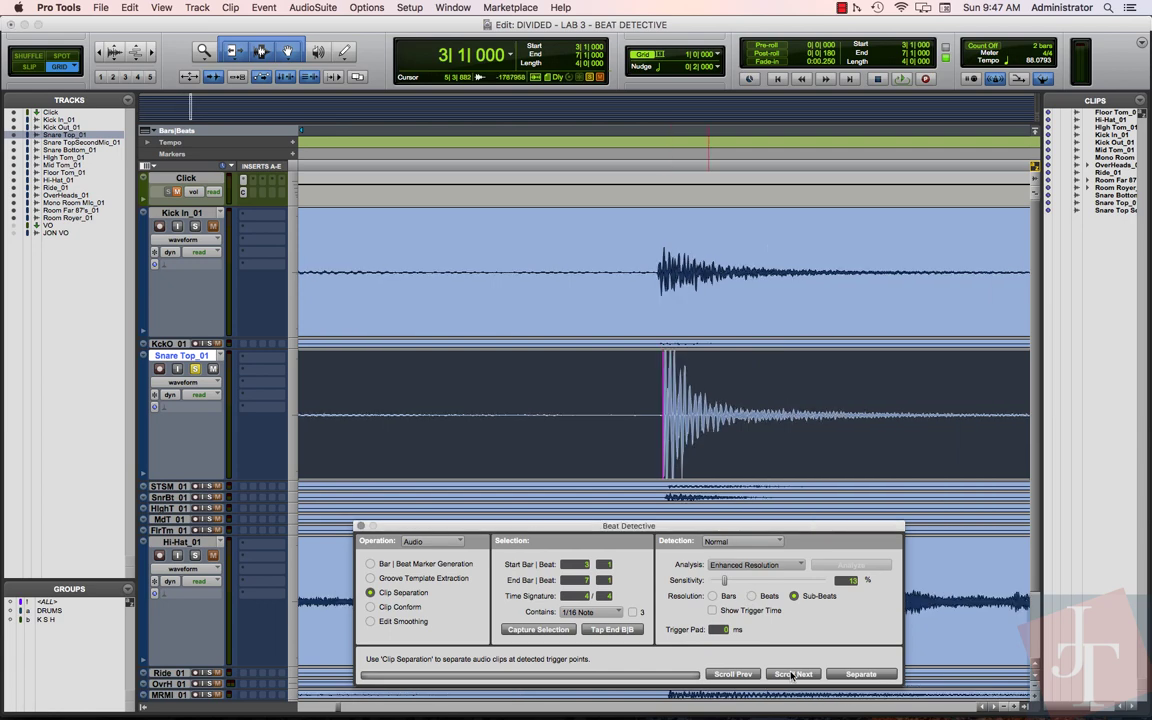
{"action": "left_click", "coordinate": [792, 674]}
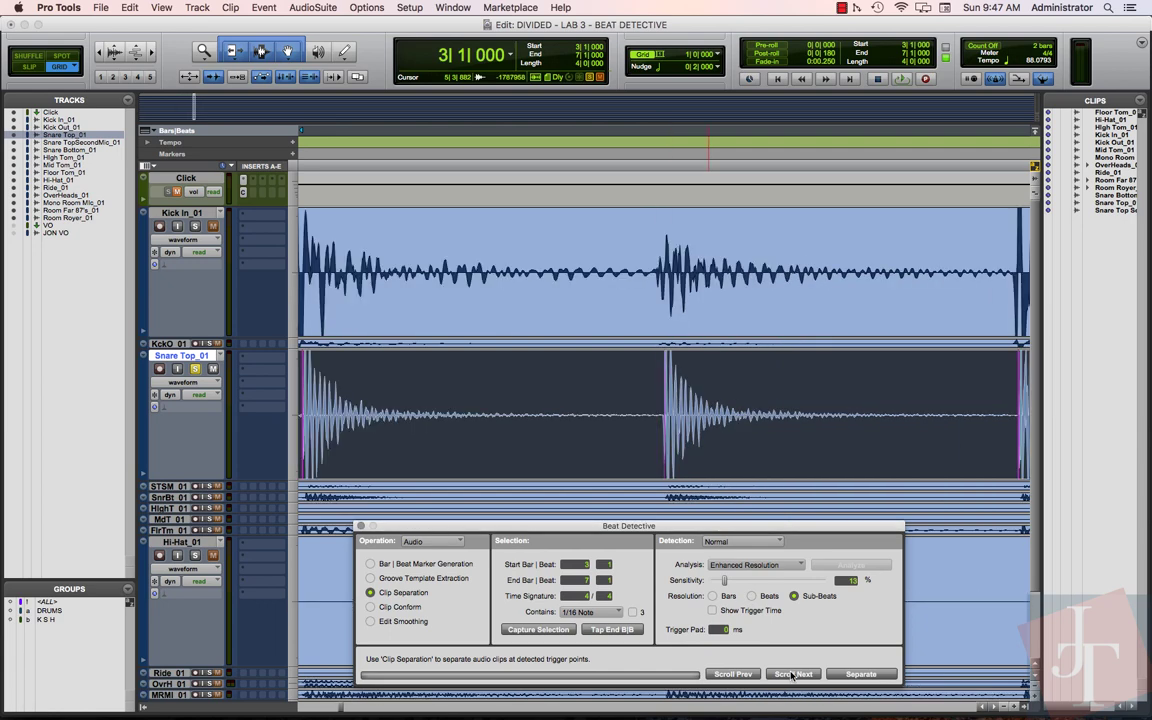
{"action": "left_click", "coordinate": [792, 674]}
{"action": "left_click", "coordinate": [792, 674]}
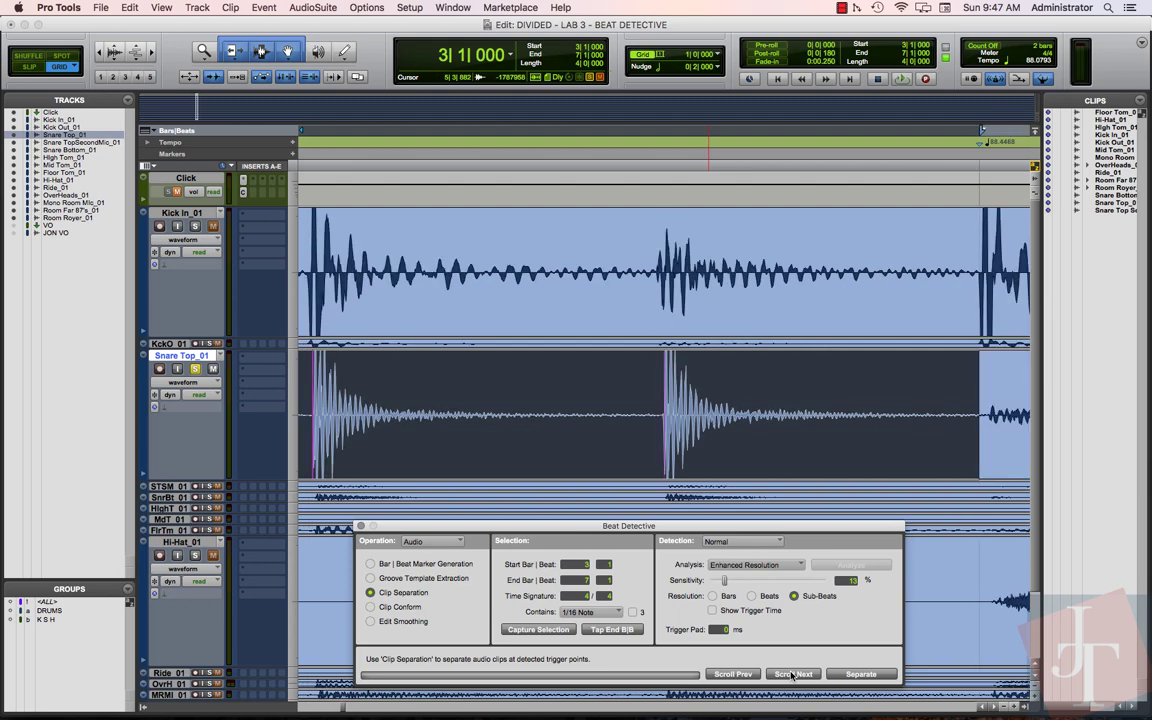
{"action": "key", "text": "alt+f"}
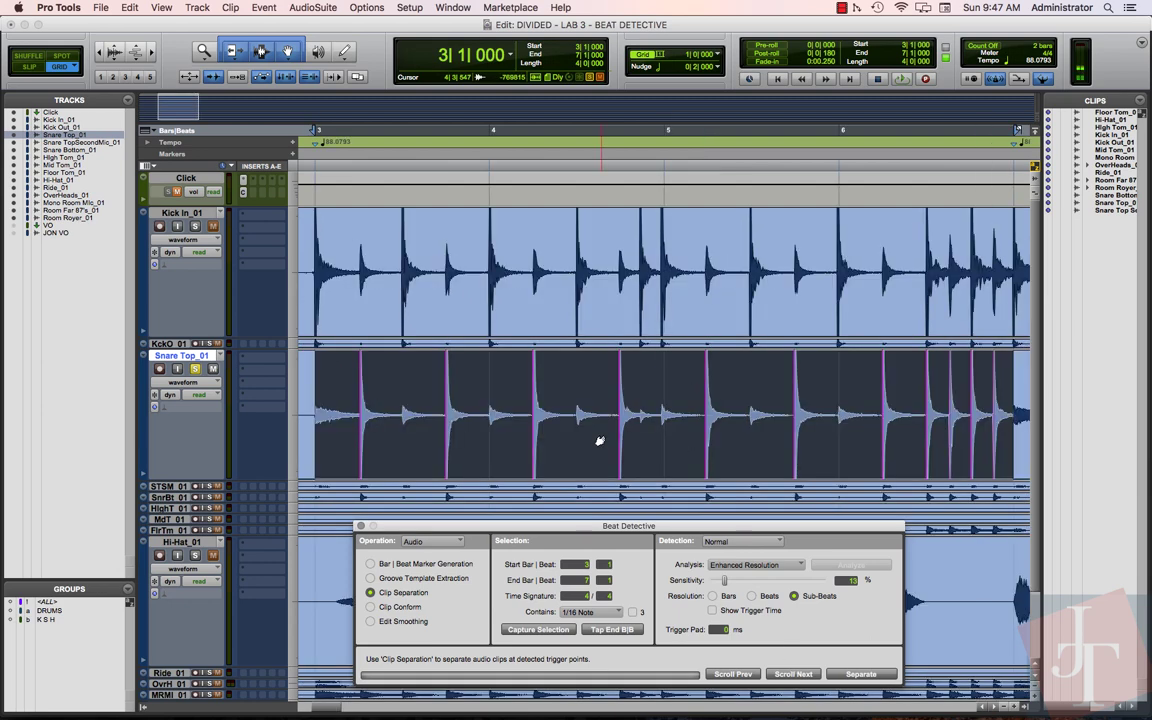
{"action": "left_click", "coordinate": [737, 546]}
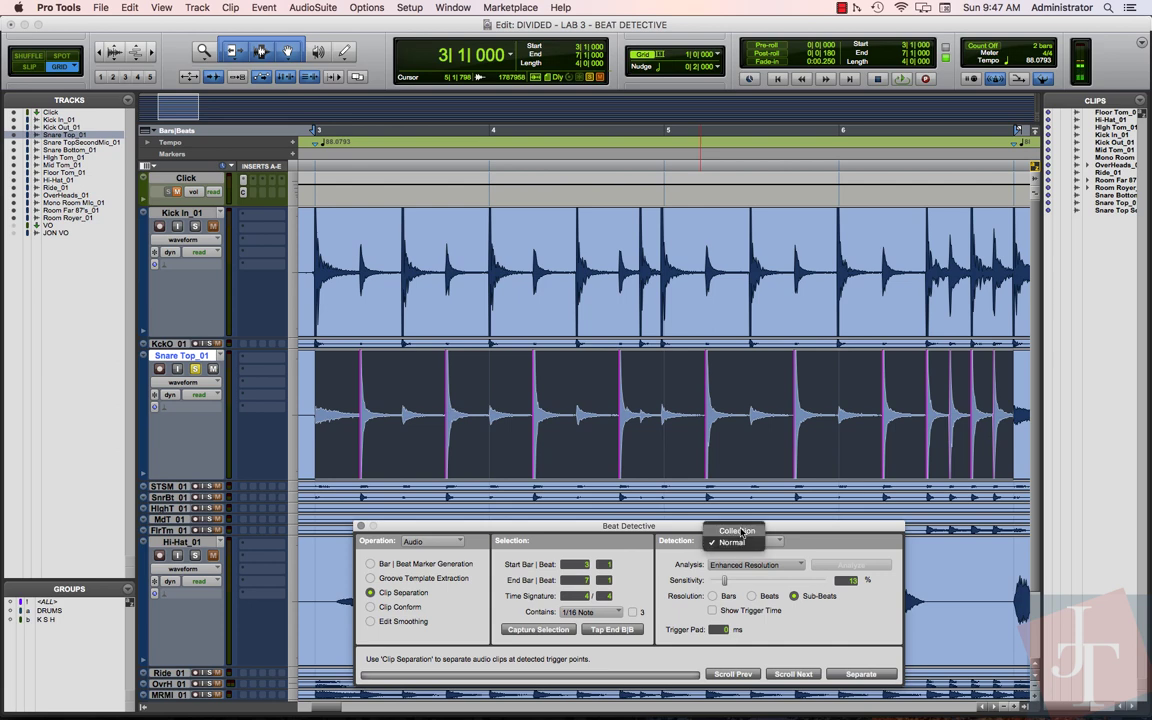
{"action": "left_click", "coordinate": [740, 531]}
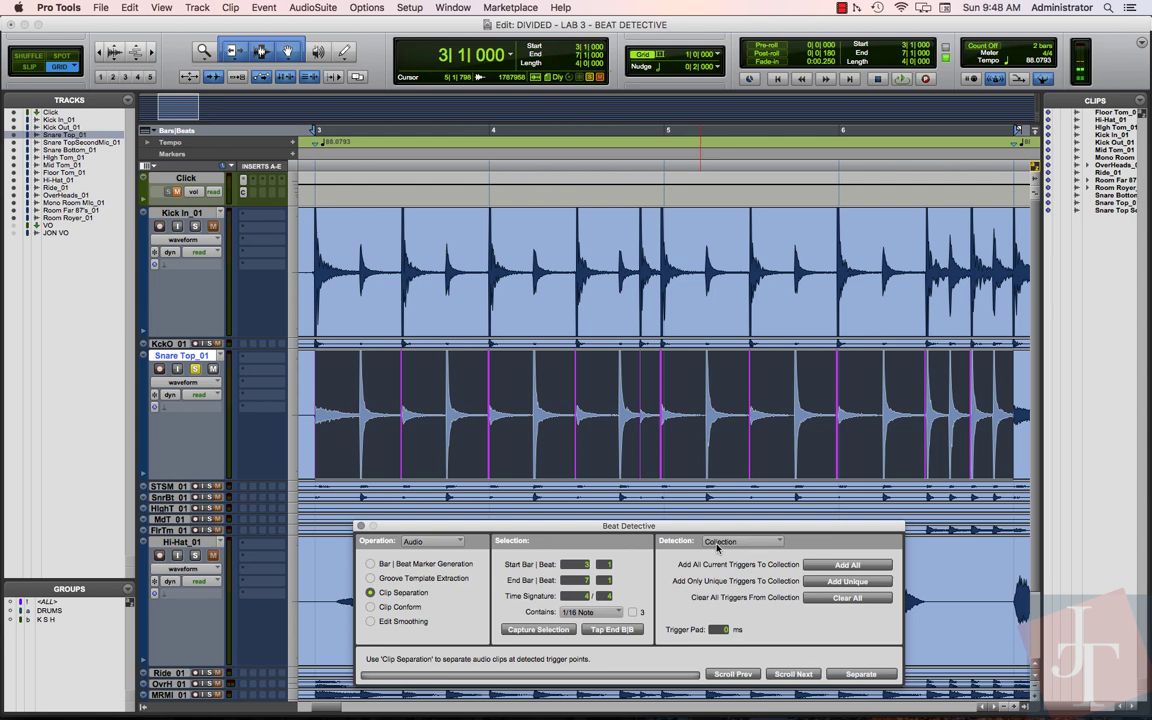
{"action": "left_click", "coordinate": [847, 582]}
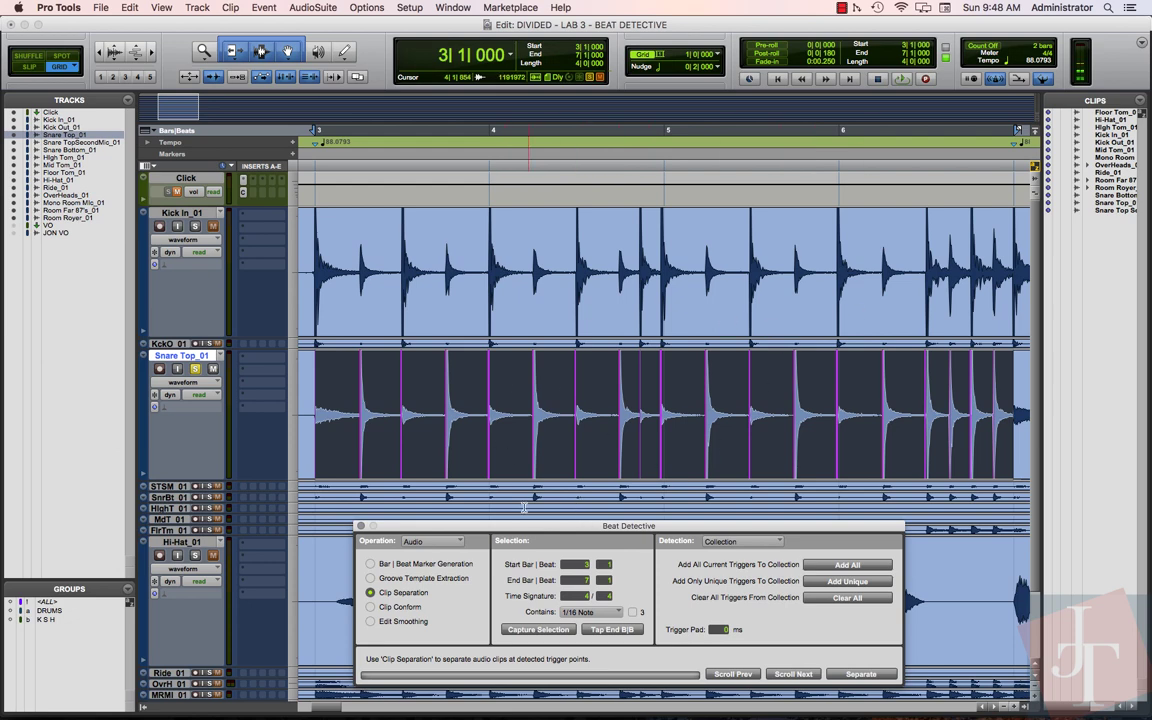
Analyze the Hi-Hat_01 track in Normal detection mode and set its sensitivity to 20%
{"action": "left_click_drag", "start_coordinate": [512, 528], "coordinate": [475, 272]}
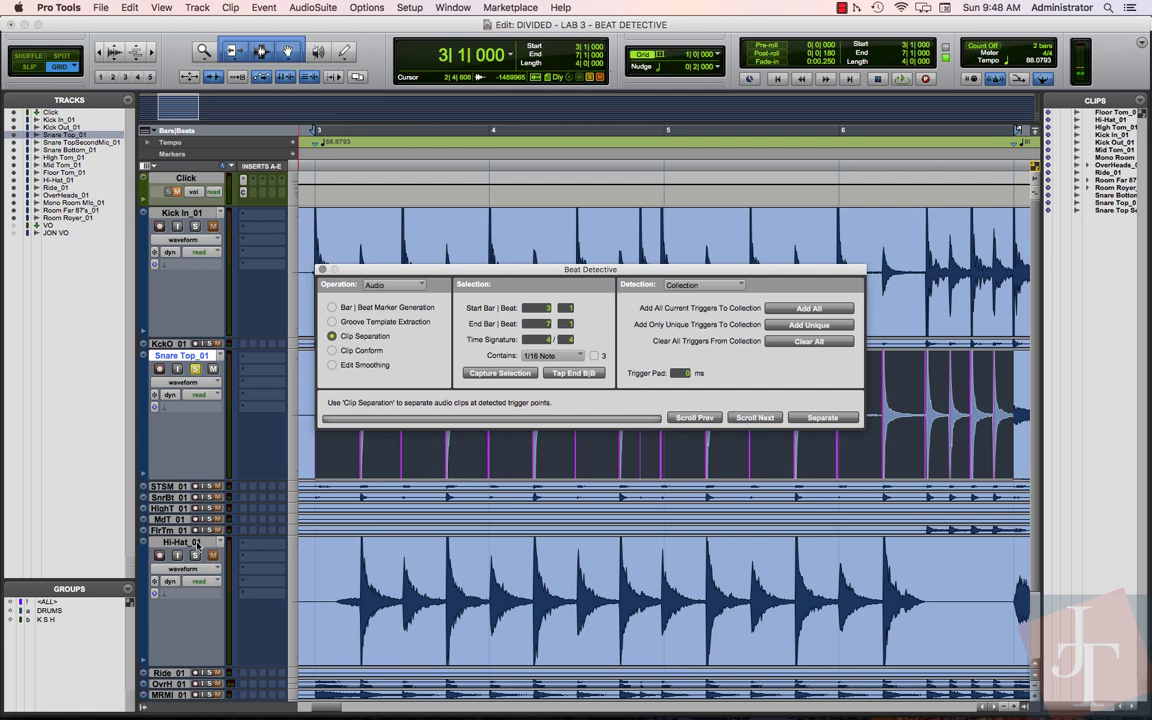
{"action": "left_click", "coordinate": [182, 542]}
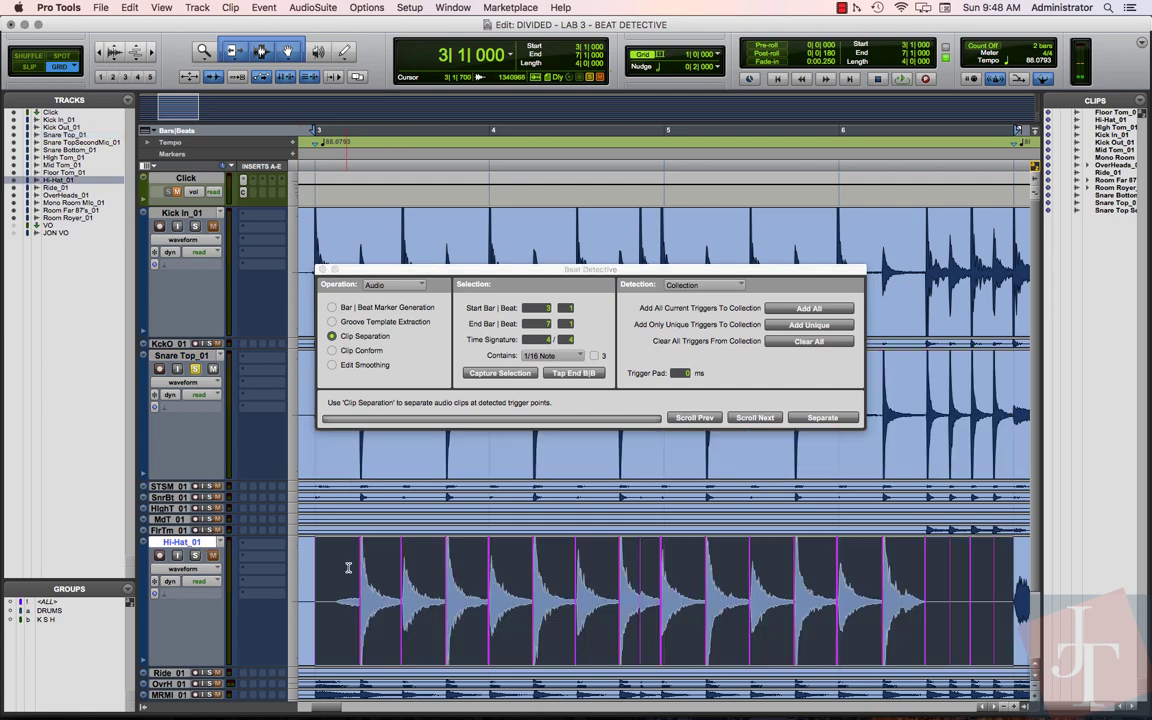
{"action": "left_click", "coordinate": [702, 286]}
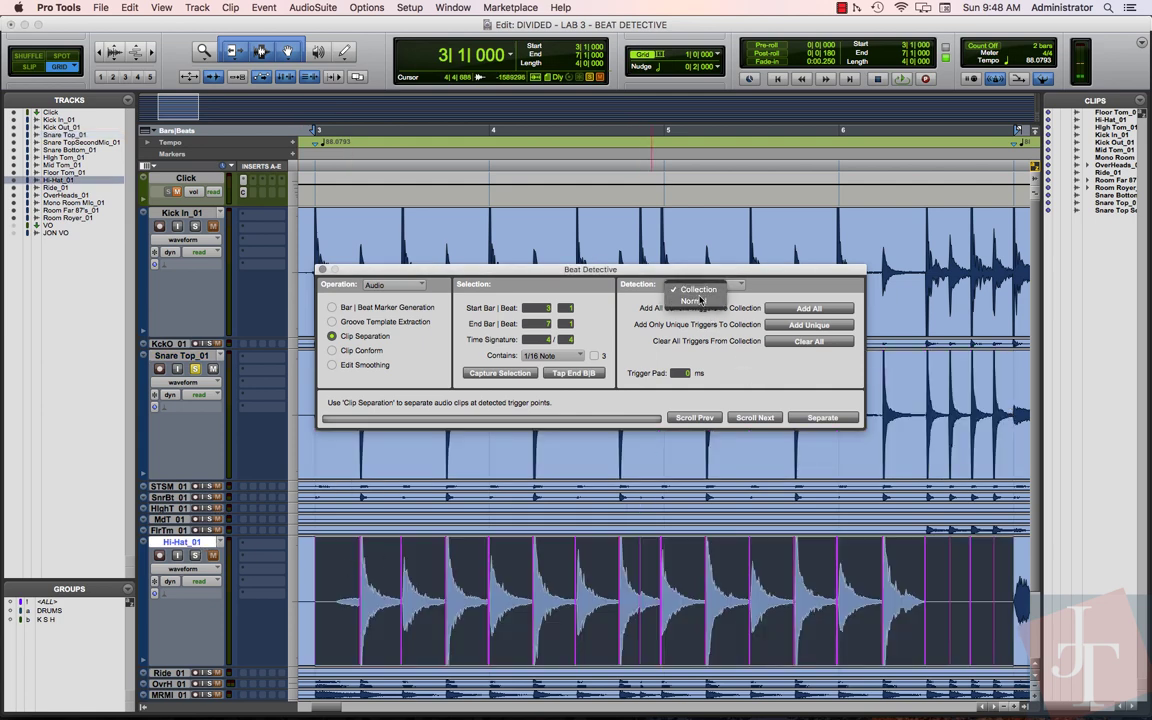
{"action": "left_click", "coordinate": [700, 303]}
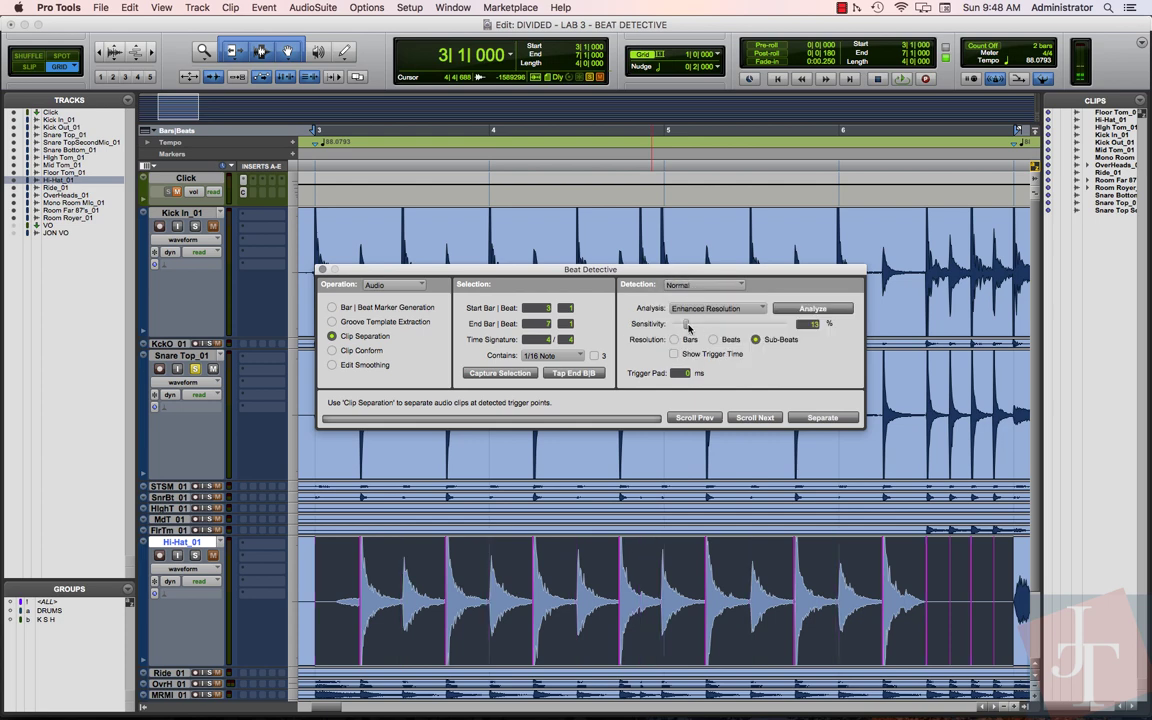
{"action": "left_click_drag", "start_coordinate": [674, 325], "coordinate": [660, 324]}
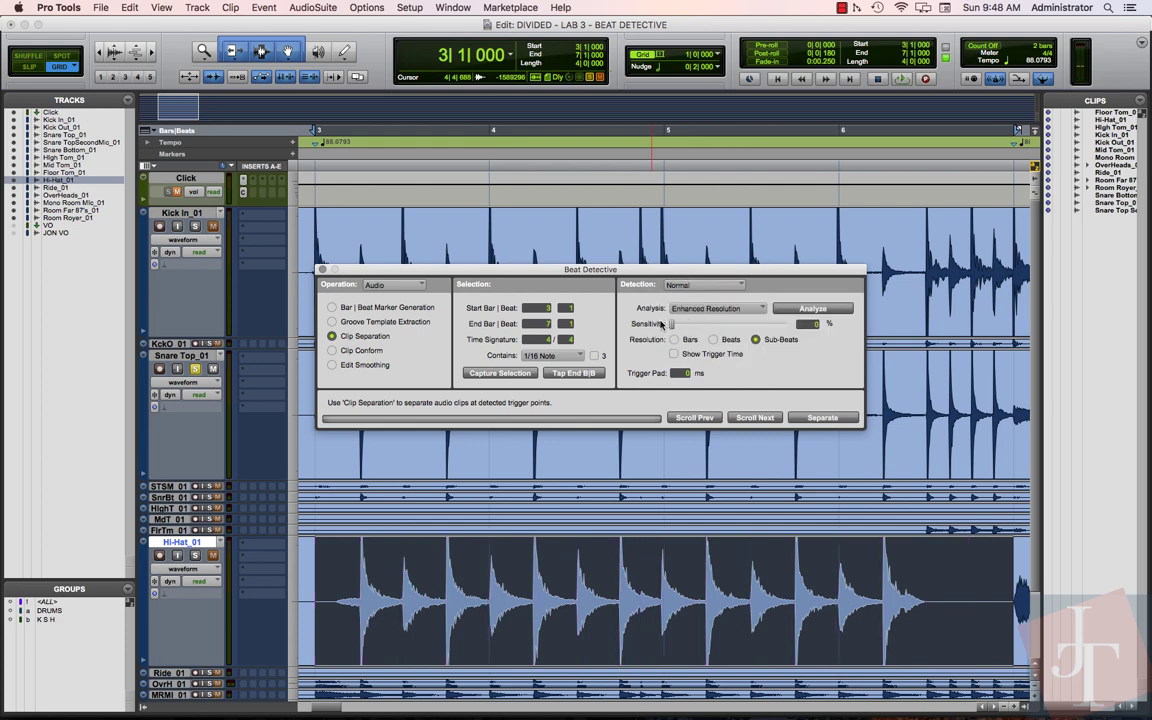
{"action": "left_click", "coordinate": [809, 310]}
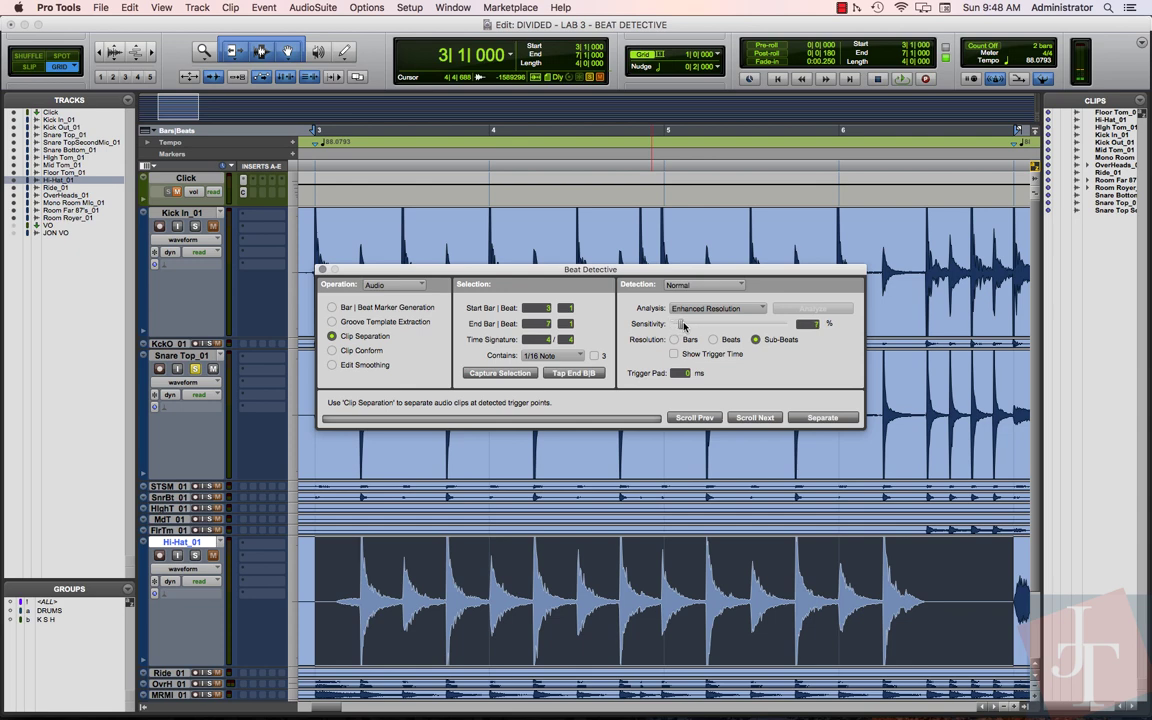
{"action": "left_click_drag", "start_coordinate": [684, 326], "coordinate": [698, 327]}
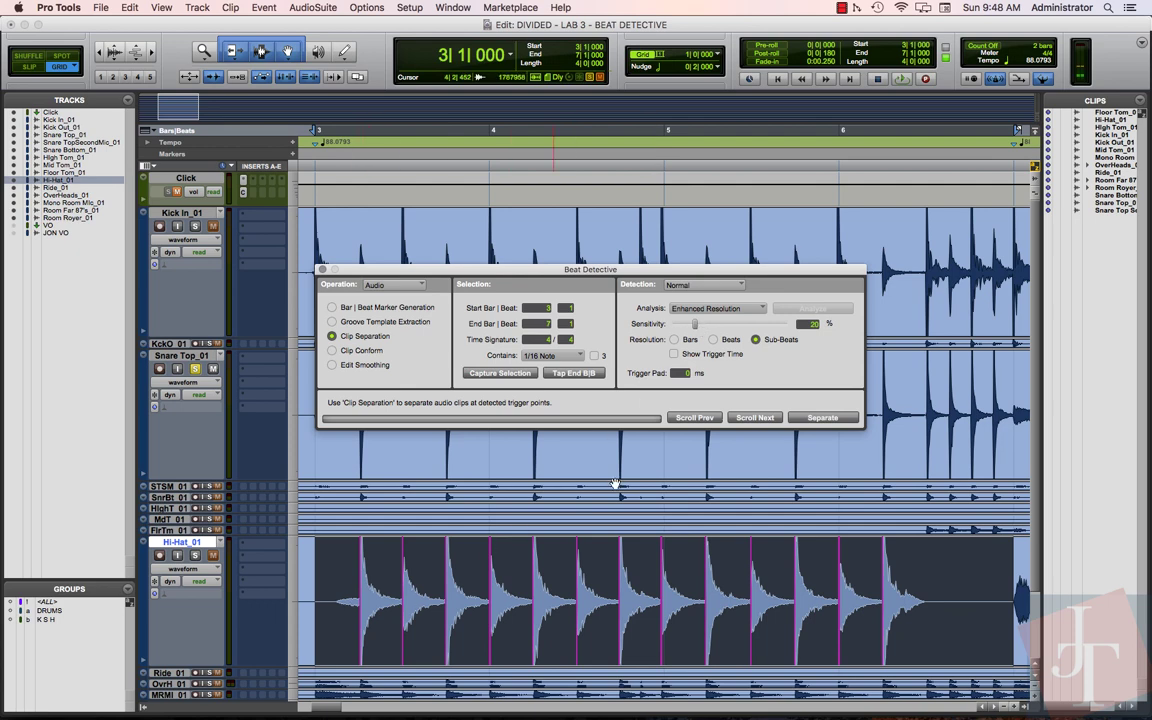
Try to move the hi-hat trigger at bar 3 beat 2 back to the start of its transient
{"action": "scroll", "coordinate": [475, 625], "scroll_direction": "up", "scroll_amount": 5, "text": "alt"}
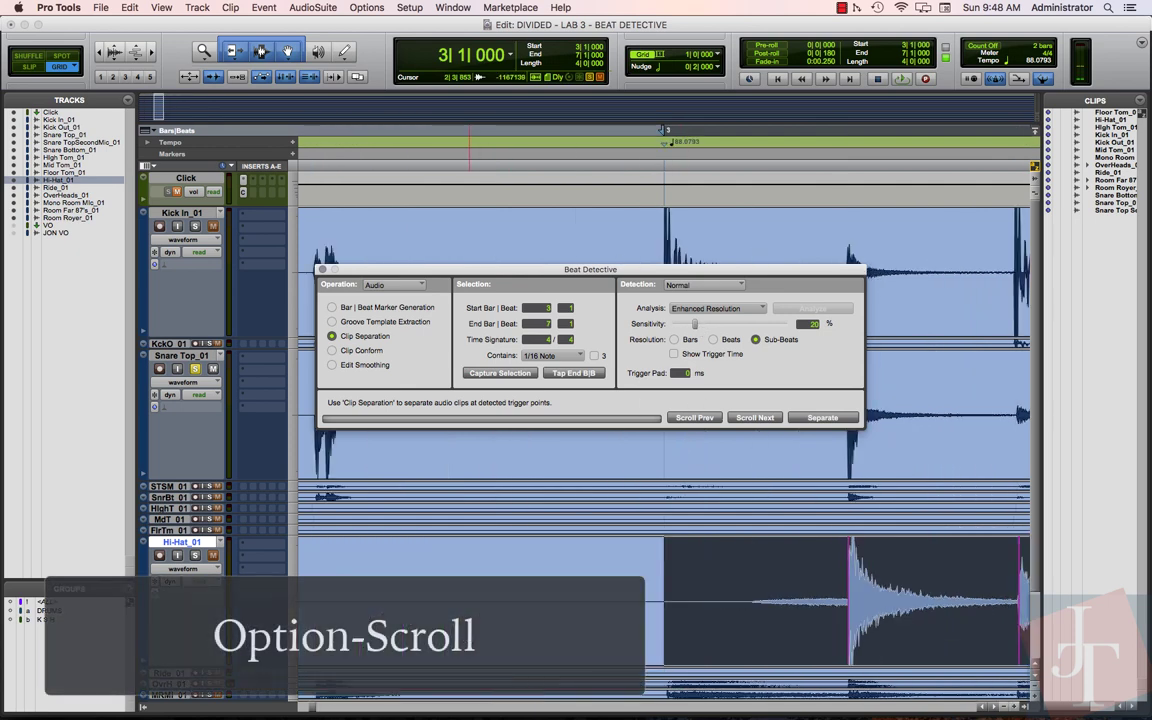
{"action": "left_click", "coordinate": [690, 417]}
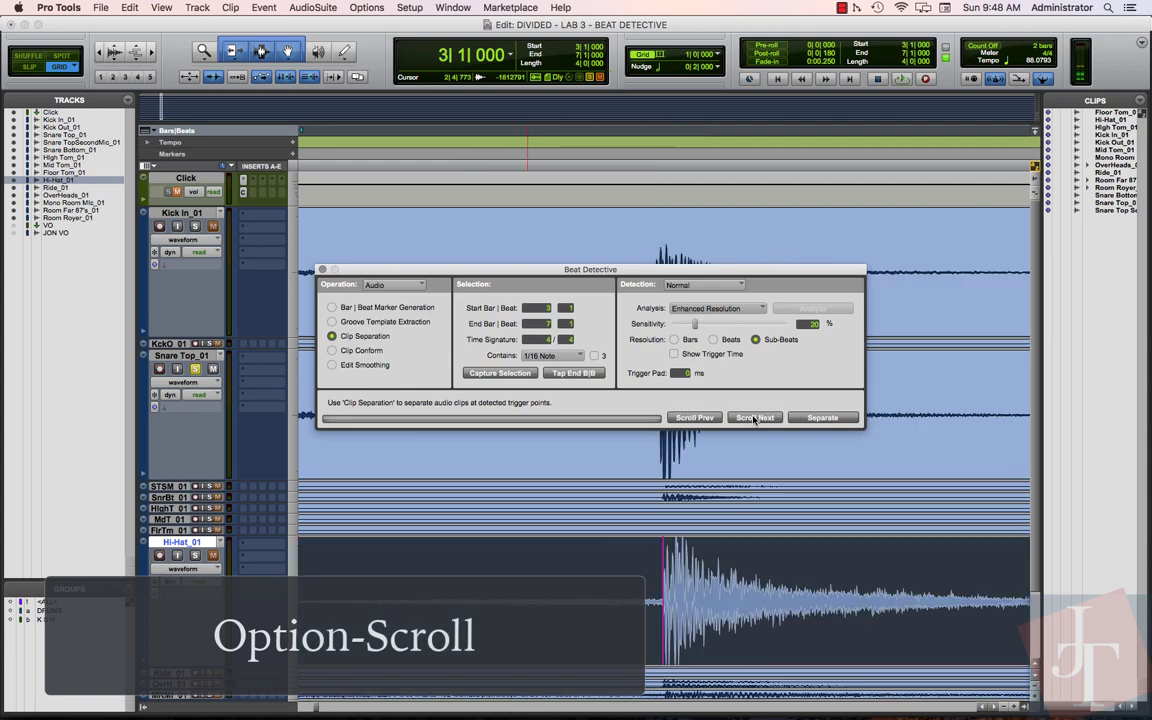
{"action": "scroll", "coordinate": [701, 556], "scroll_direction": "up", "scroll_amount": 6, "text": "alt"}
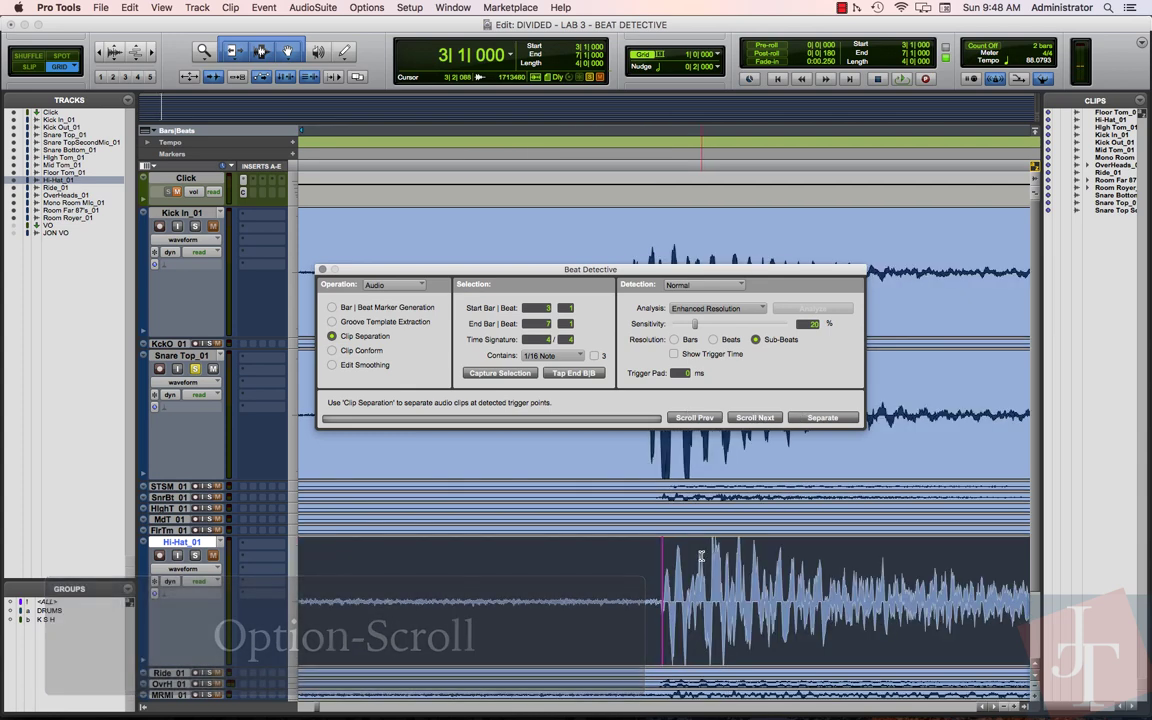
{"action": "scroll", "coordinate": [701, 556], "scroll_direction": "up", "scroll_amount": 4}
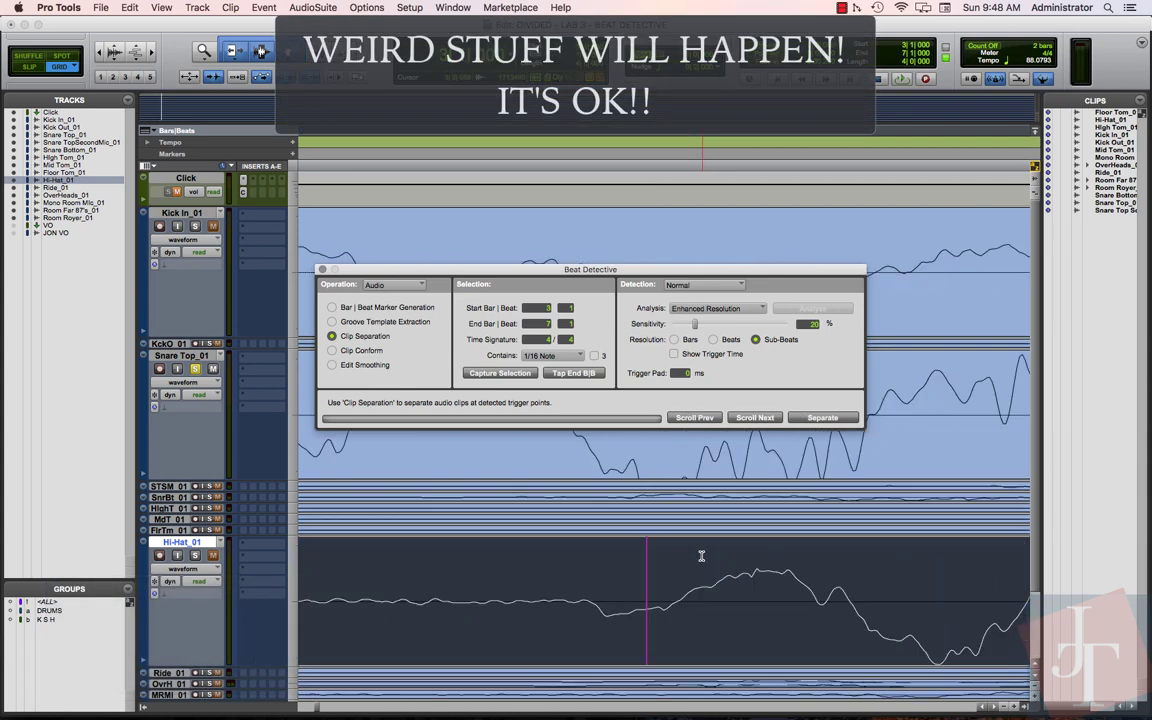
{"action": "left_click_drag", "start_coordinate": [645, 631], "coordinate": [590, 629]}
{"action": "left_click", "coordinate": [588, 628]}
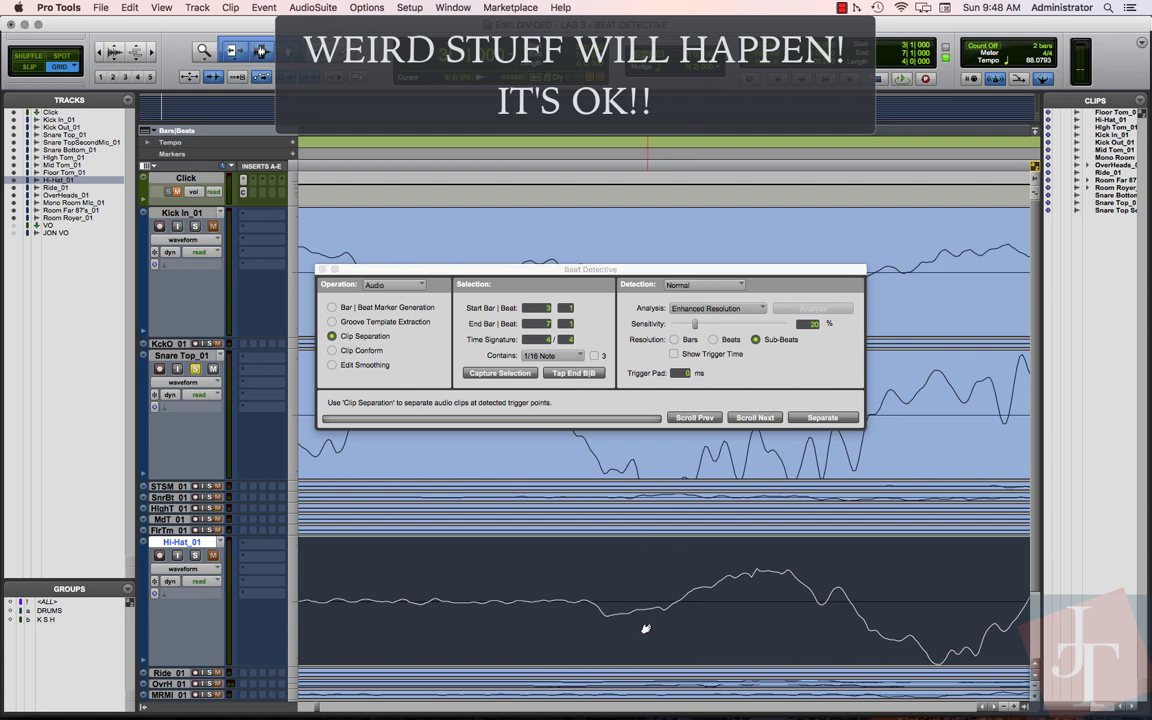
{"action": "left_click", "coordinate": [591, 622]}
{"action": "key", "text": "r"}
{"action": "key", "text": "r"}
{"action": "key", "text": "r"}
{"action": "key", "text": "t"}
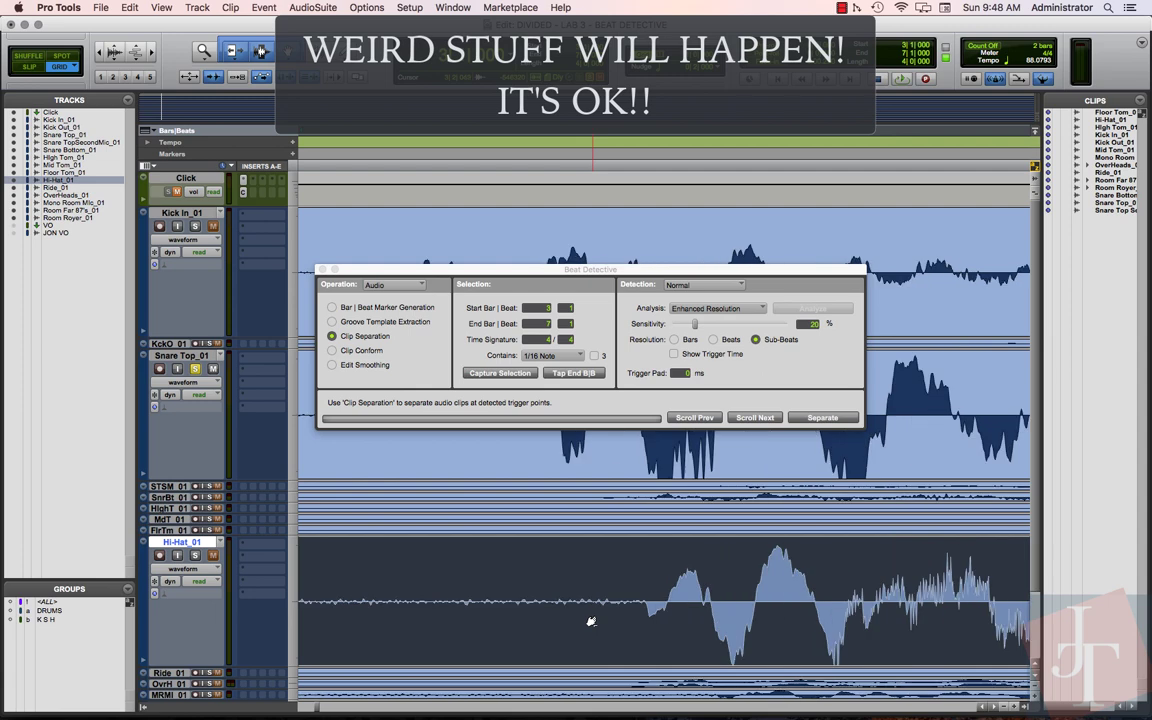
Switch to Slip mode and move the hi-hat trigger at bar 3 beat 3 to the start of its transient
{"action": "left_click", "coordinate": [21, 68]}
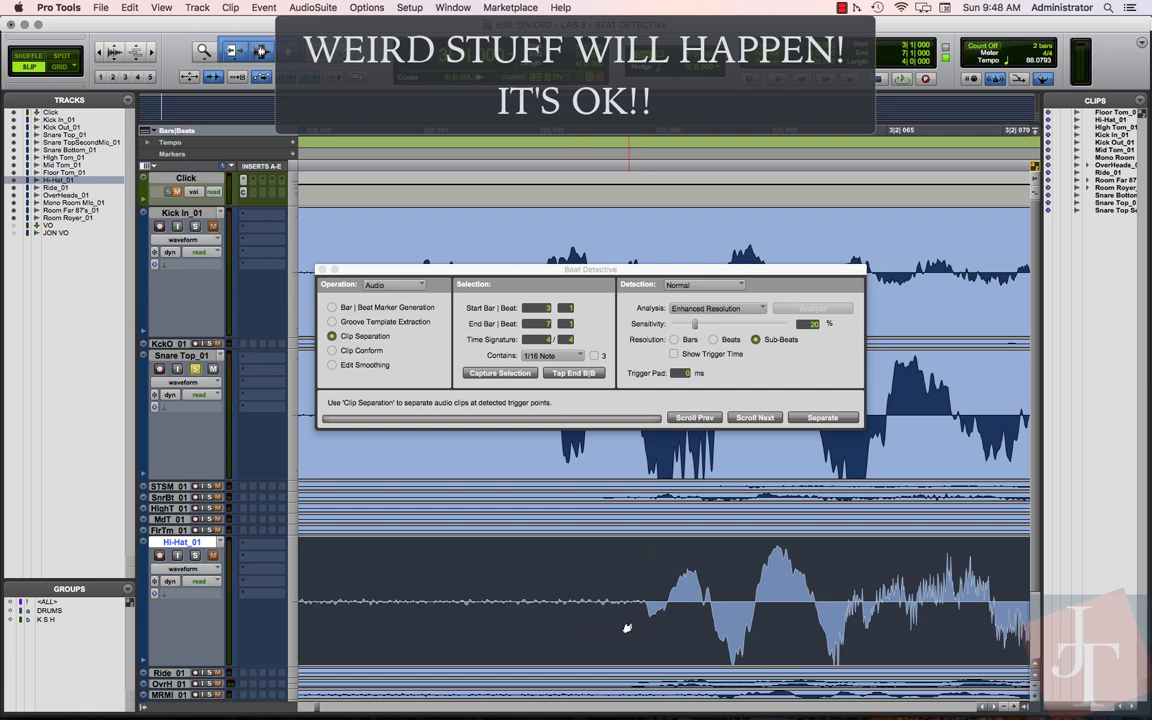
{"action": "left_click", "coordinate": [753, 418]}
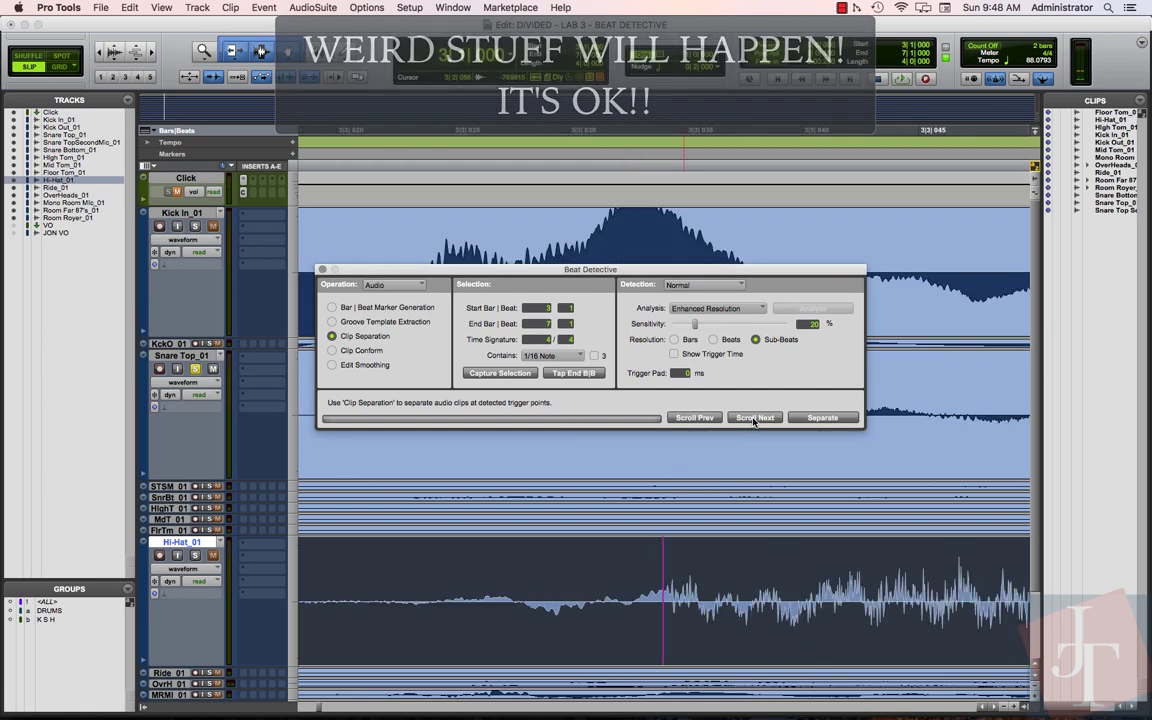
{"action": "key", "text": "r"}
{"action": "key", "text": "r"}
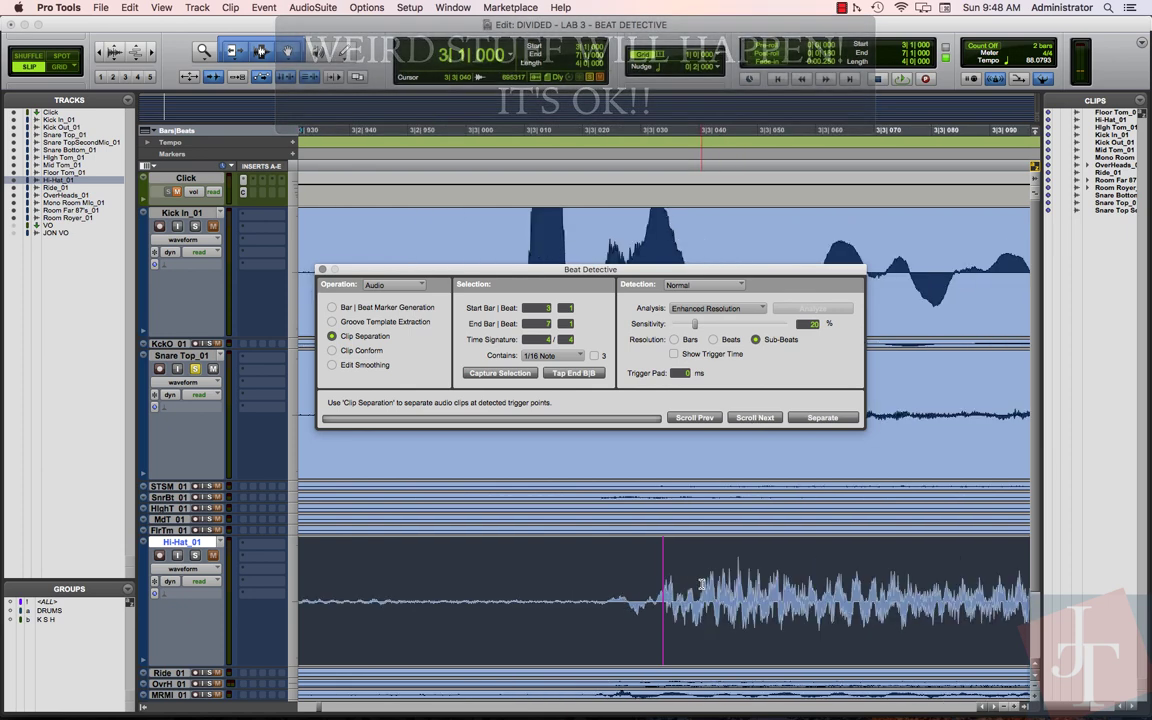
{"action": "left_click_drag", "start_coordinate": [661, 650], "coordinate": [605, 643]}
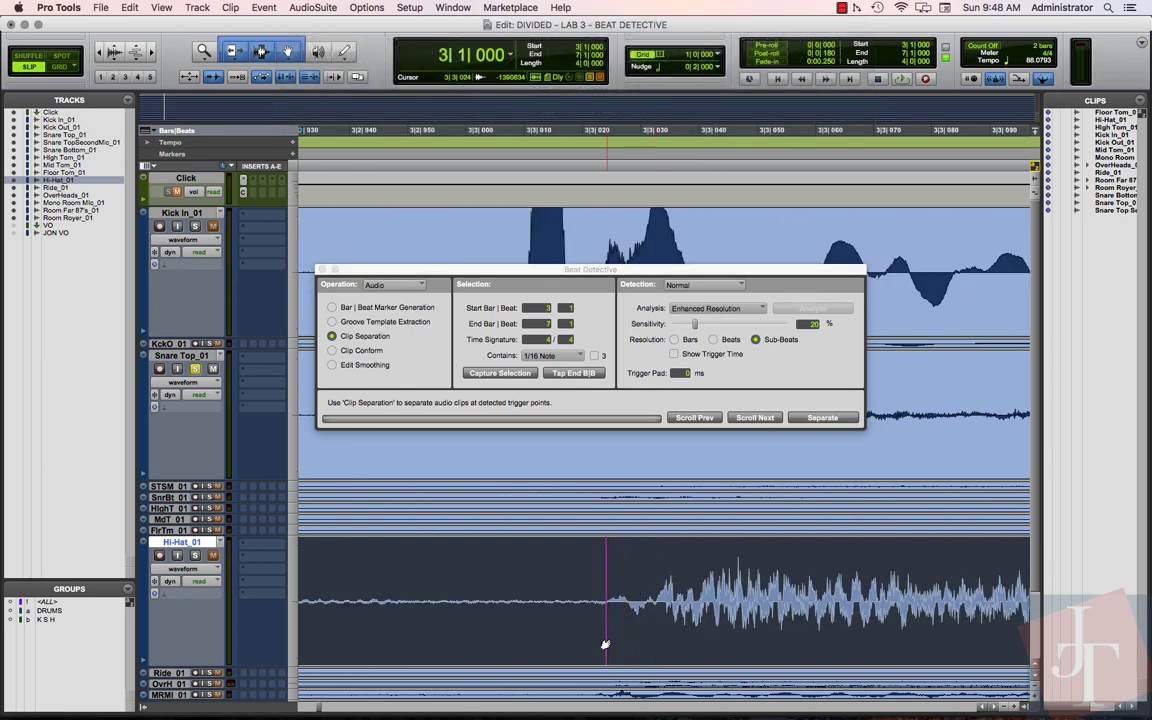
Check the hi-hat trigger at bar 3 beat 4 and move the one at bar 4 beat 1 to the start of its transient
{"action": "left_click", "coordinate": [755, 418]}
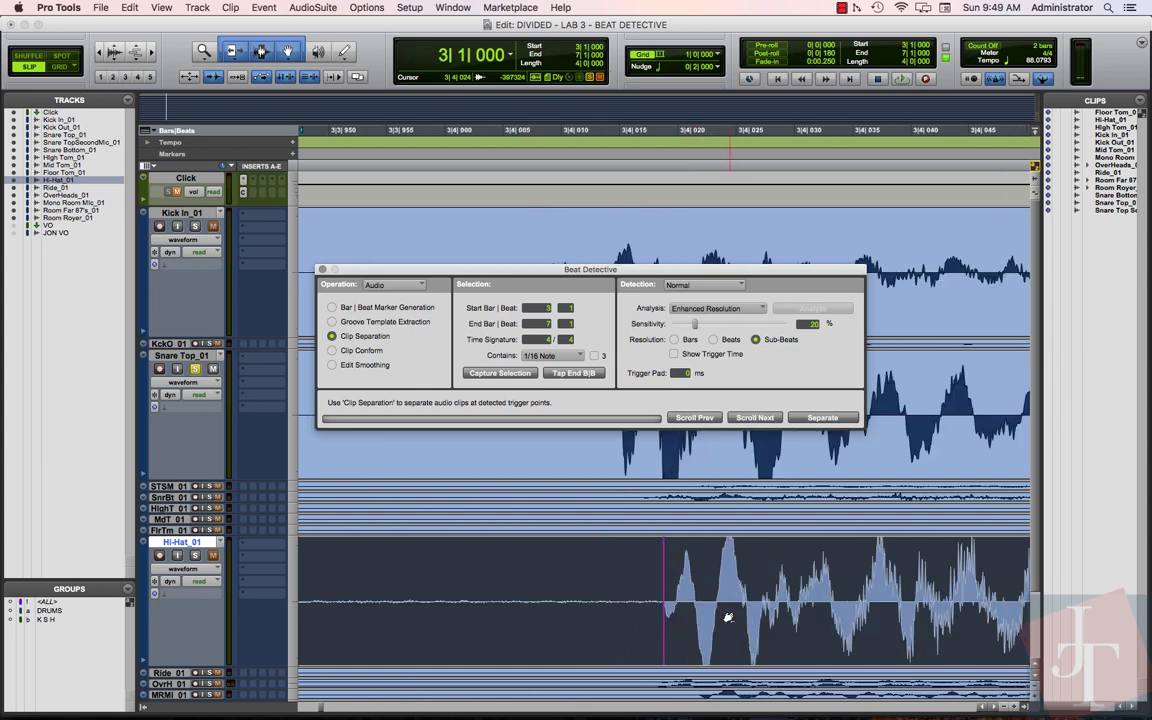
{"action": "key", "text": "t"}
{"action": "key", "text": "t"}
{"action": "key", "text": "t"}
{"action": "key", "text": "r"}
{"action": "key", "text": "r"}
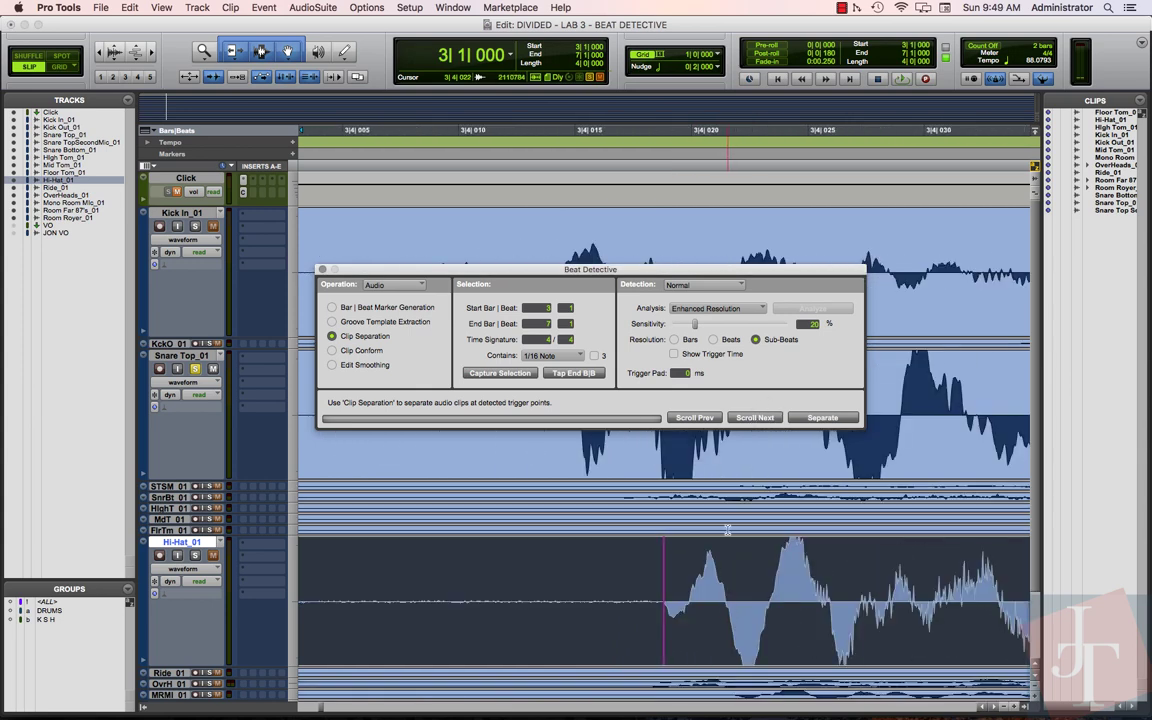
{"action": "left_click", "coordinate": [754, 418]}
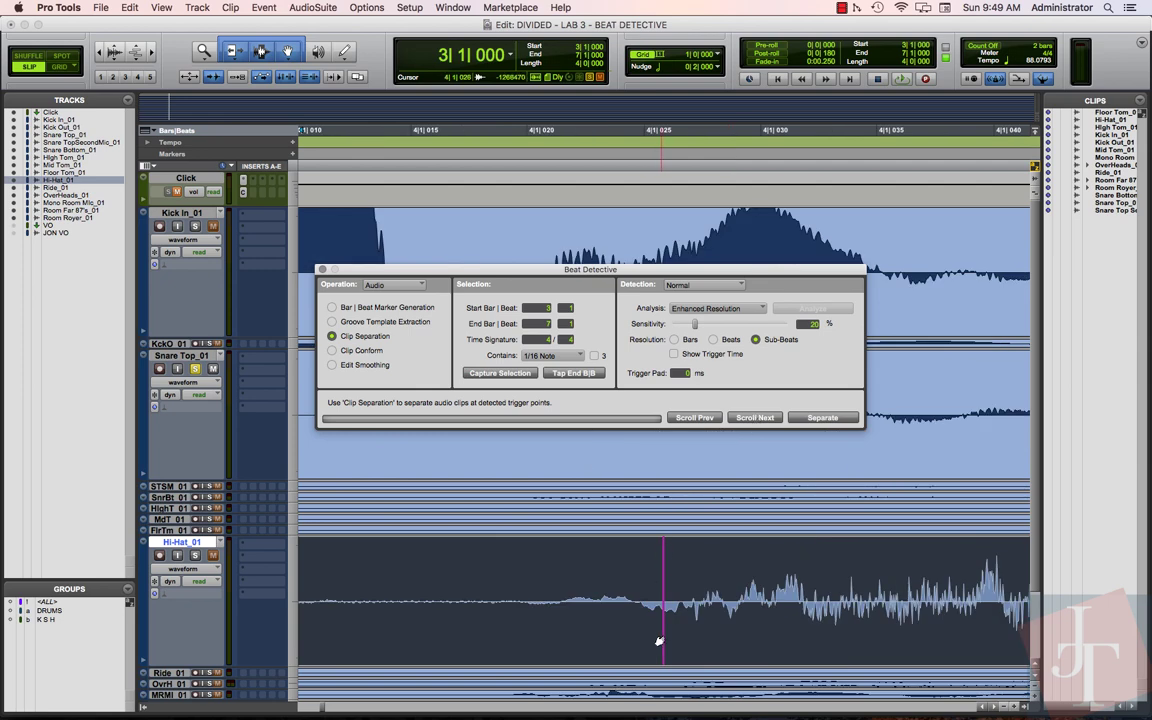
{"action": "left_click_drag", "start_coordinate": [660, 642], "coordinate": [519, 641]}
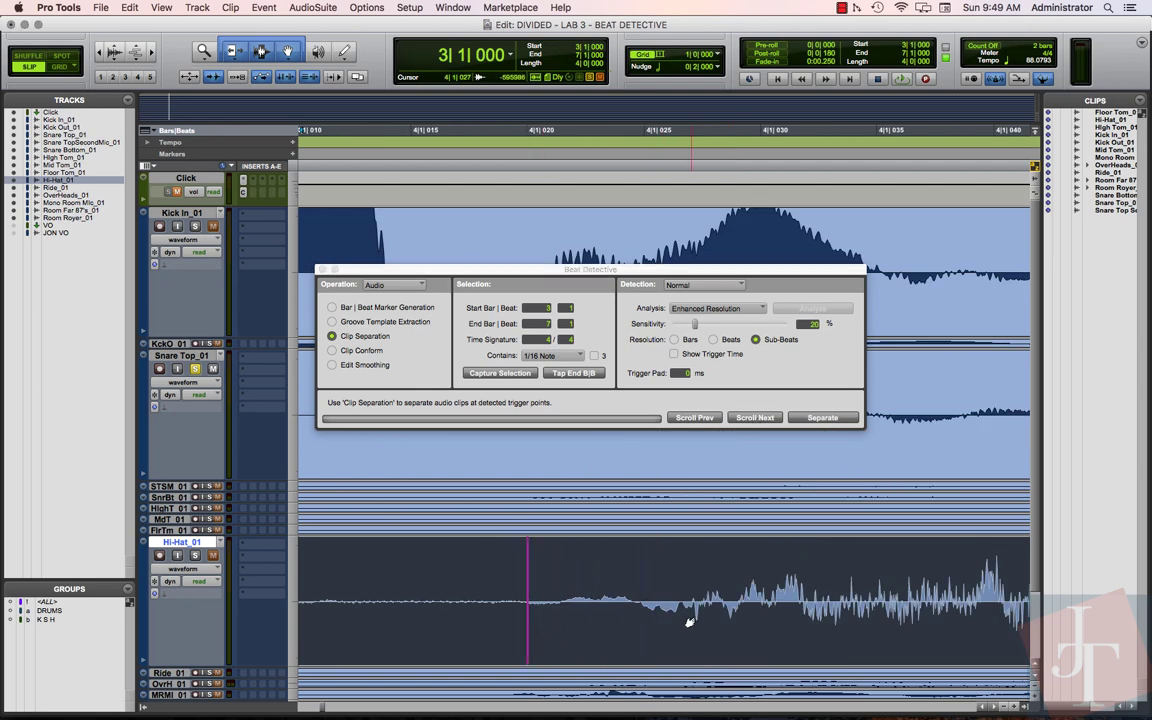
Check the hi-hat trigger at bar 4 beat 2 and move the one at bar 4 beat 3 to the start of its transient
{"action": "left_click", "coordinate": [754, 418]}
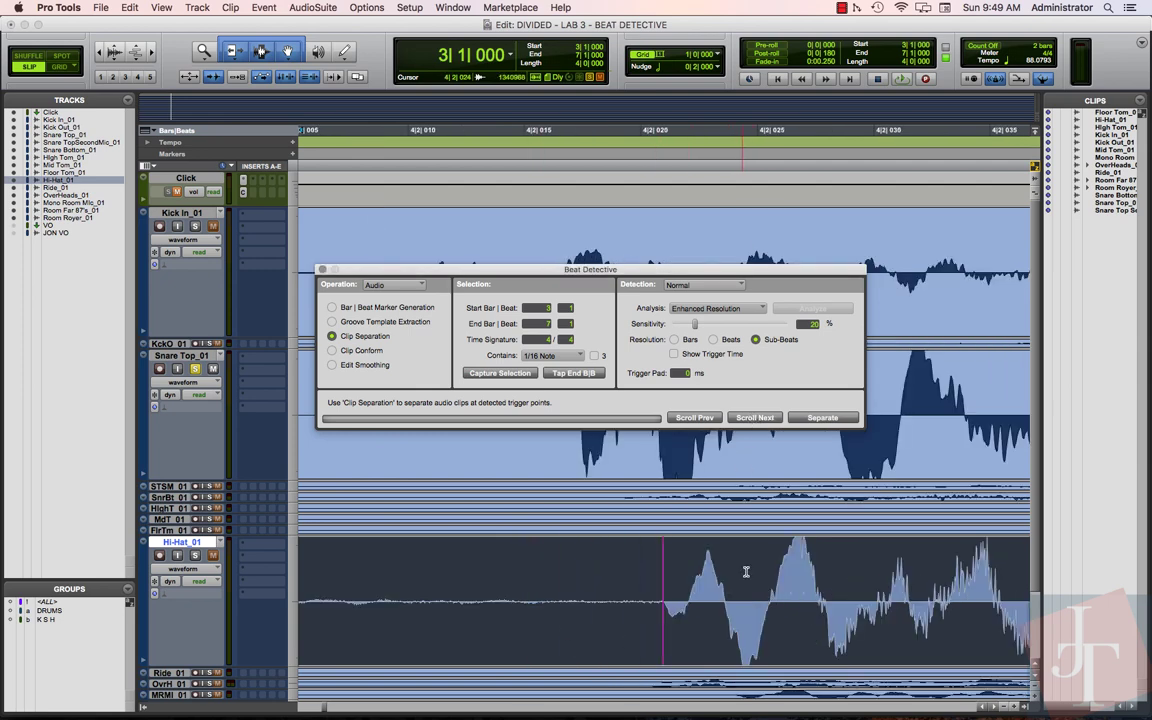
{"action": "left_click", "coordinate": [757, 417]}
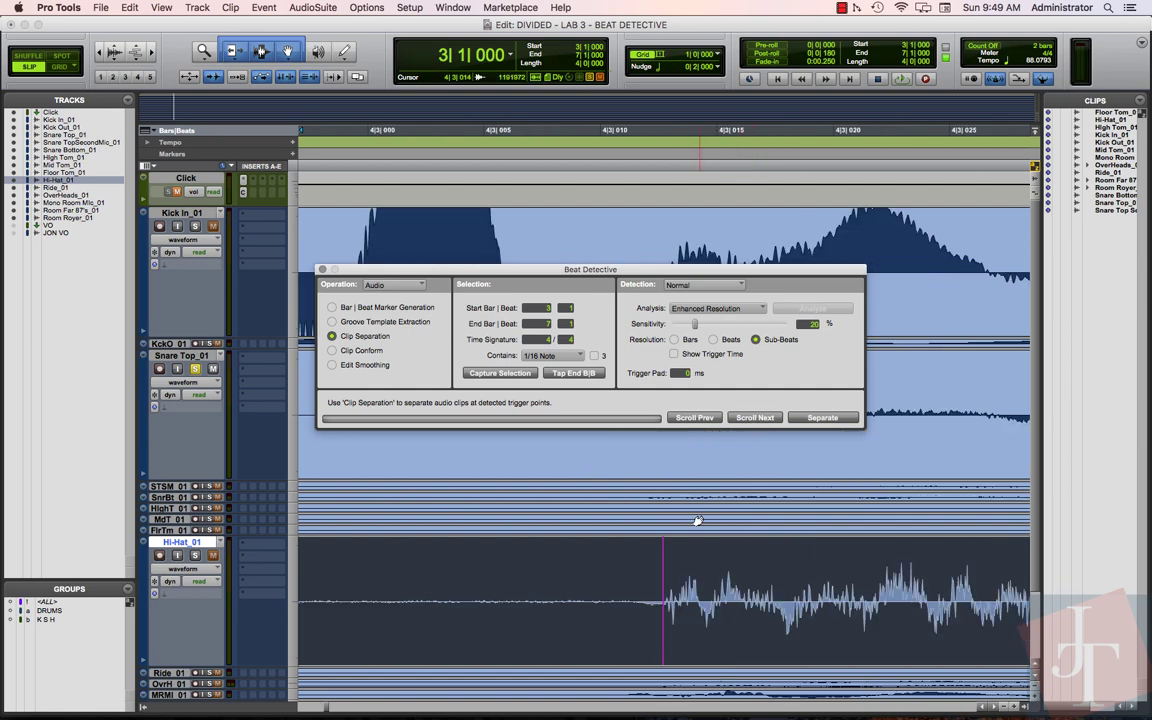
{"action": "left_click", "coordinate": [650, 652]}
{"action": "left_click_drag", "start_coordinate": [650, 652], "coordinate": [644, 657]}
Check the hi-hat triggers from bar 4 beat 4 to bar 5 beat 2 and move the one at bar 5 beat 3 to its transient's start
{"action": "left_click", "coordinate": [754, 418]}
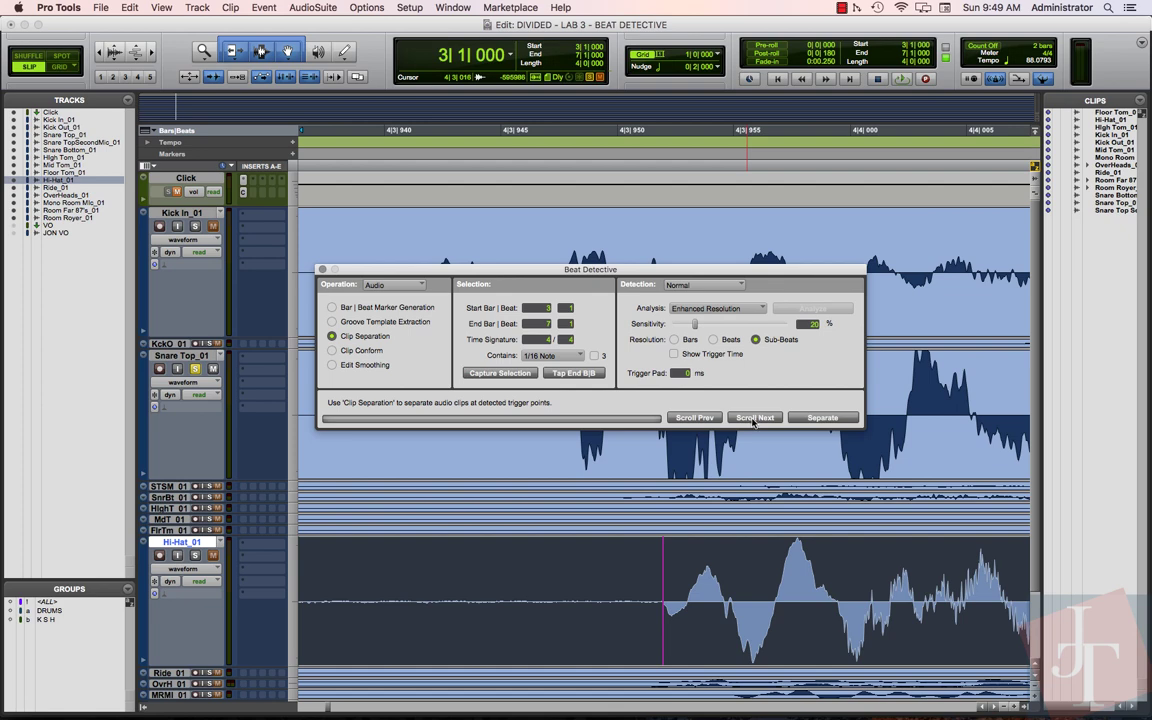
{"action": "left_click", "coordinate": [753, 418]}
{"action": "left_click", "coordinate": [753, 418]}
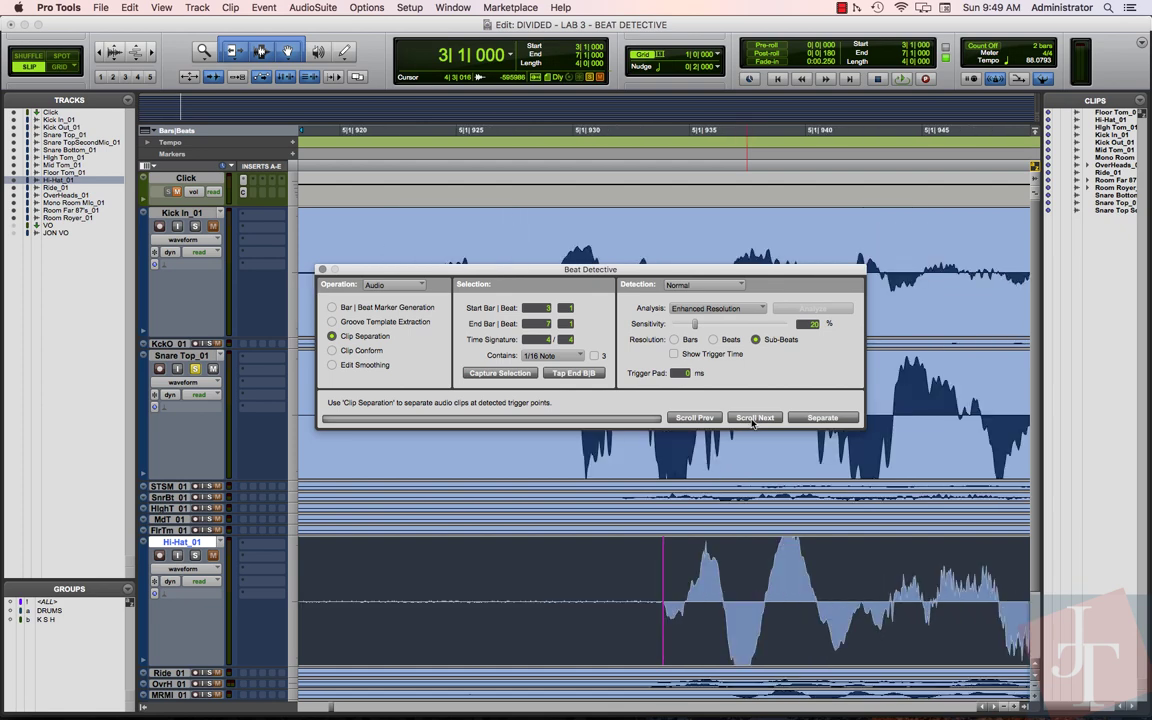
{"action": "left_click", "coordinate": [753, 418]}
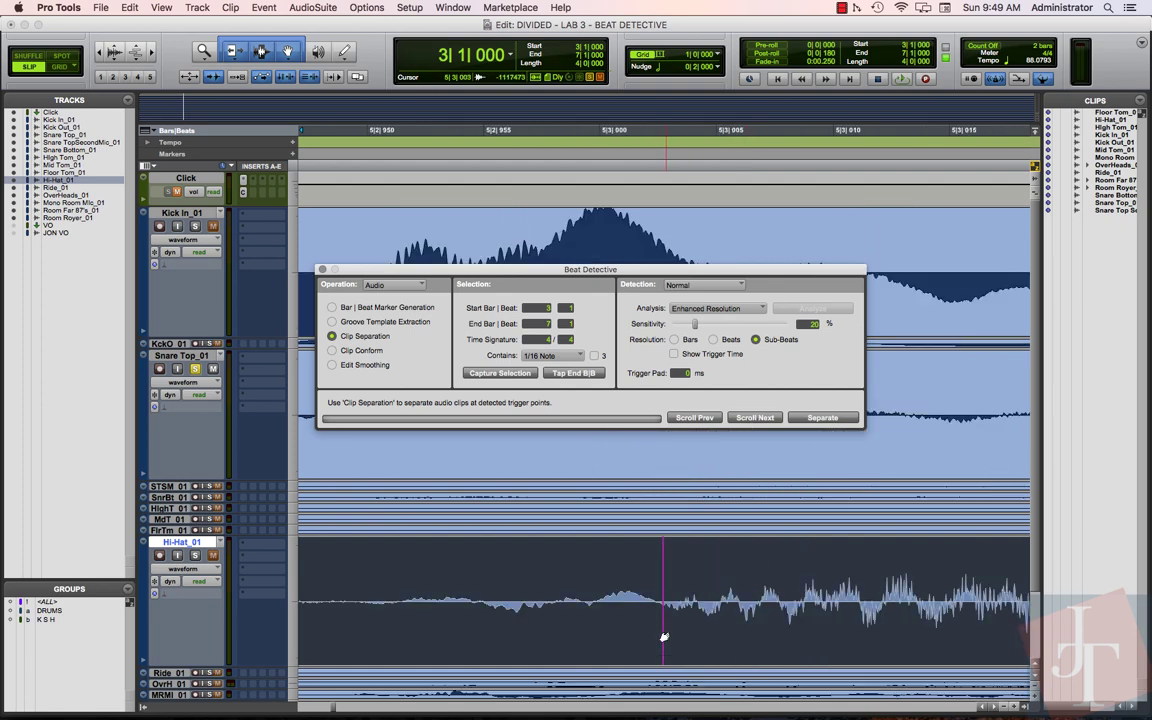
{"action": "left_click_drag", "start_coordinate": [590, 628], "coordinate": [479, 627]}
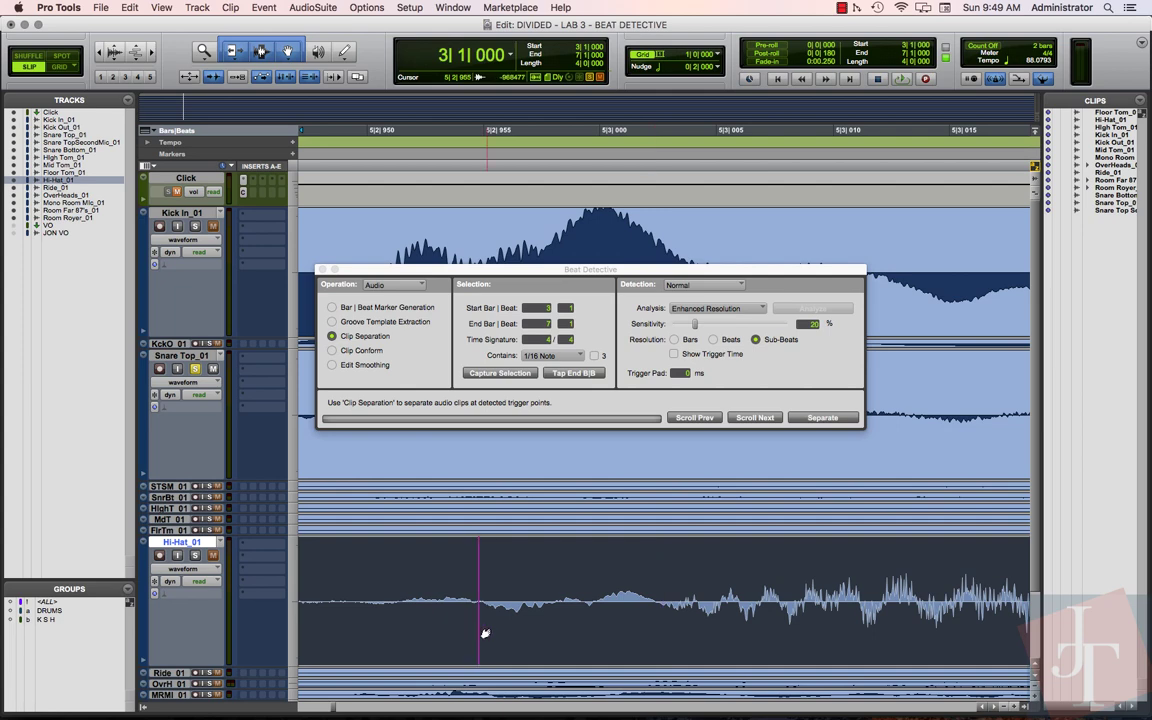
{"action": "key", "text": "super+bracketleft"}
{"action": "key", "text": "super+bracketleft"}
{"action": "key", "text": "super+bracketleft"}
{"action": "key", "text": "super+bracketleft"}
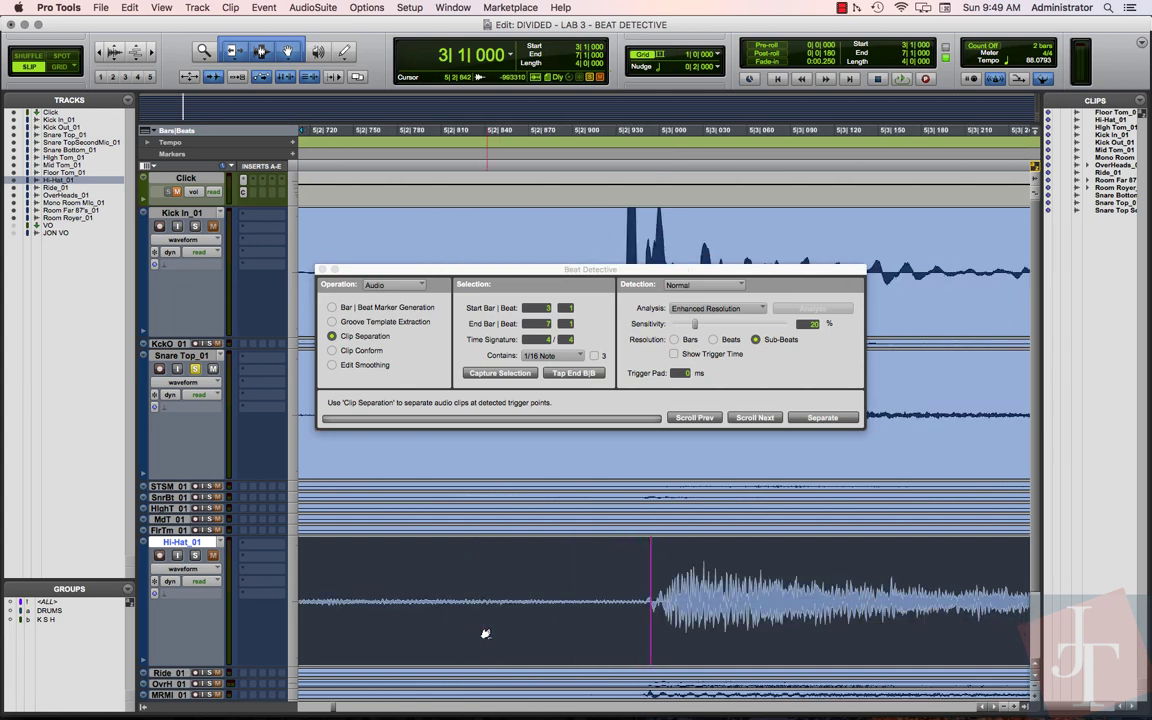
Check the hi-hat trigger at bar 5 beat 4 and move the one at bar 6 beat 1 to the start of its transient
{"action": "left_click", "coordinate": [755, 417]}
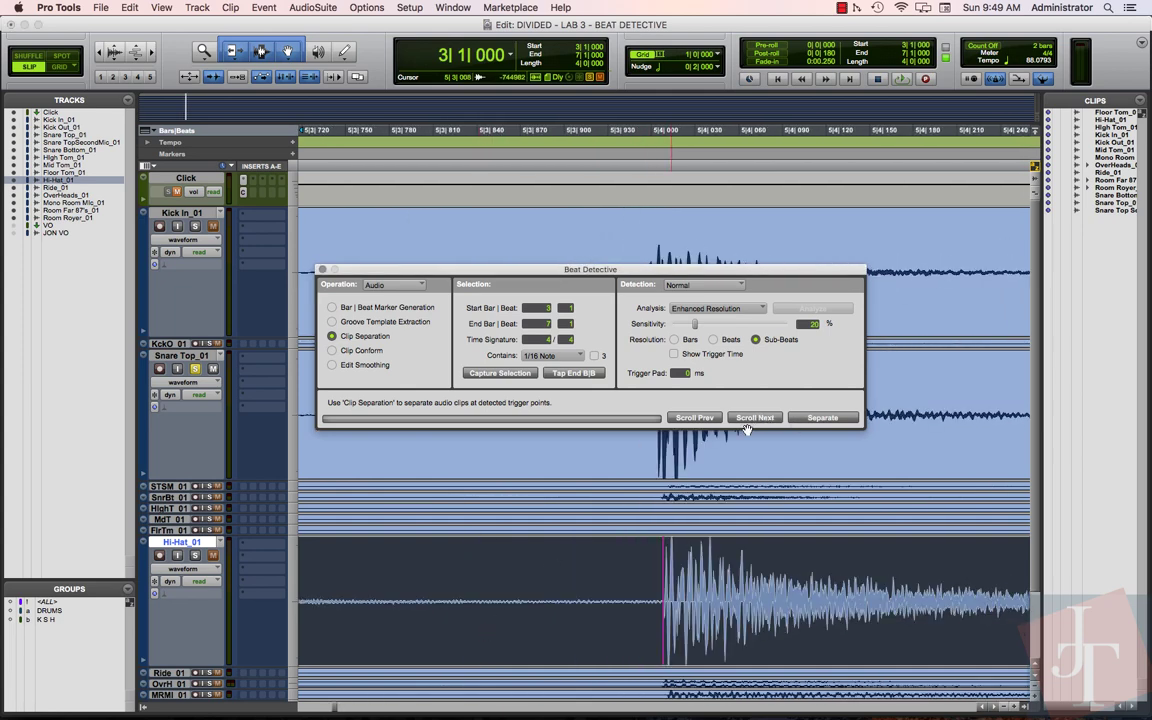
{"action": "key", "text": "super+bracketright"}
{"action": "key", "text": "super+bracketright"}
{"action": "key", "text": "super+bracketright"}
{"action": "key", "text": "super+bracketright"}
{"action": "key", "text": "super+bracketright"}
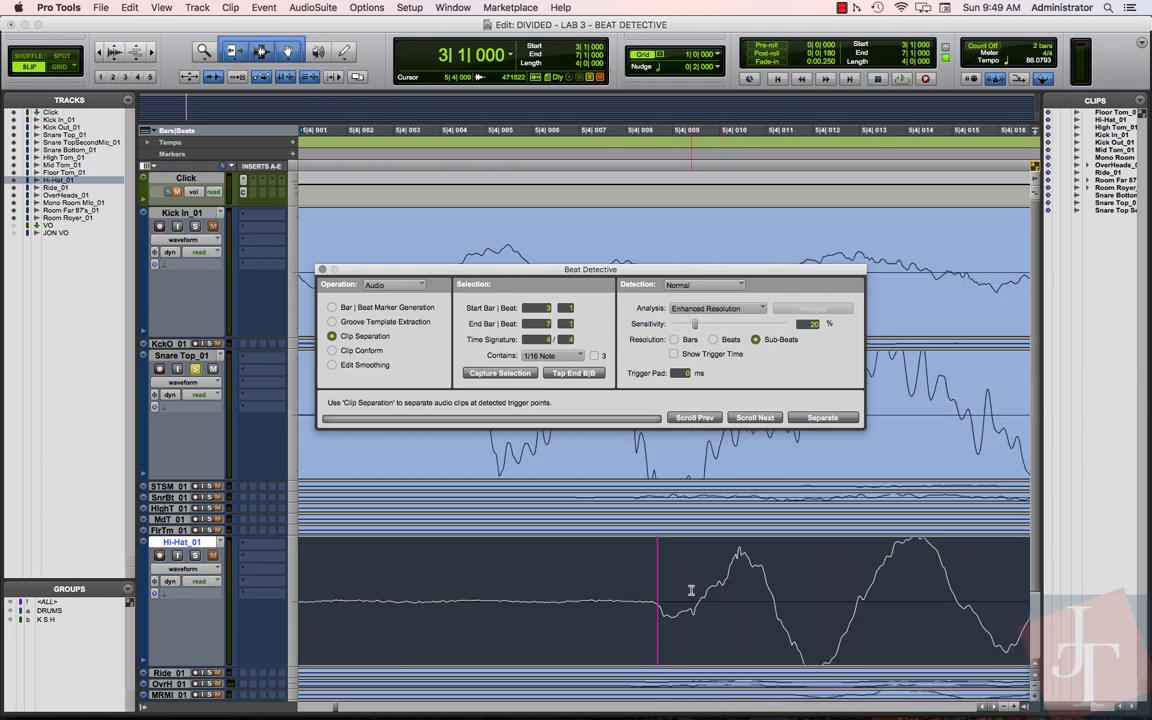
{"action": "left_click", "coordinate": [756, 418]}
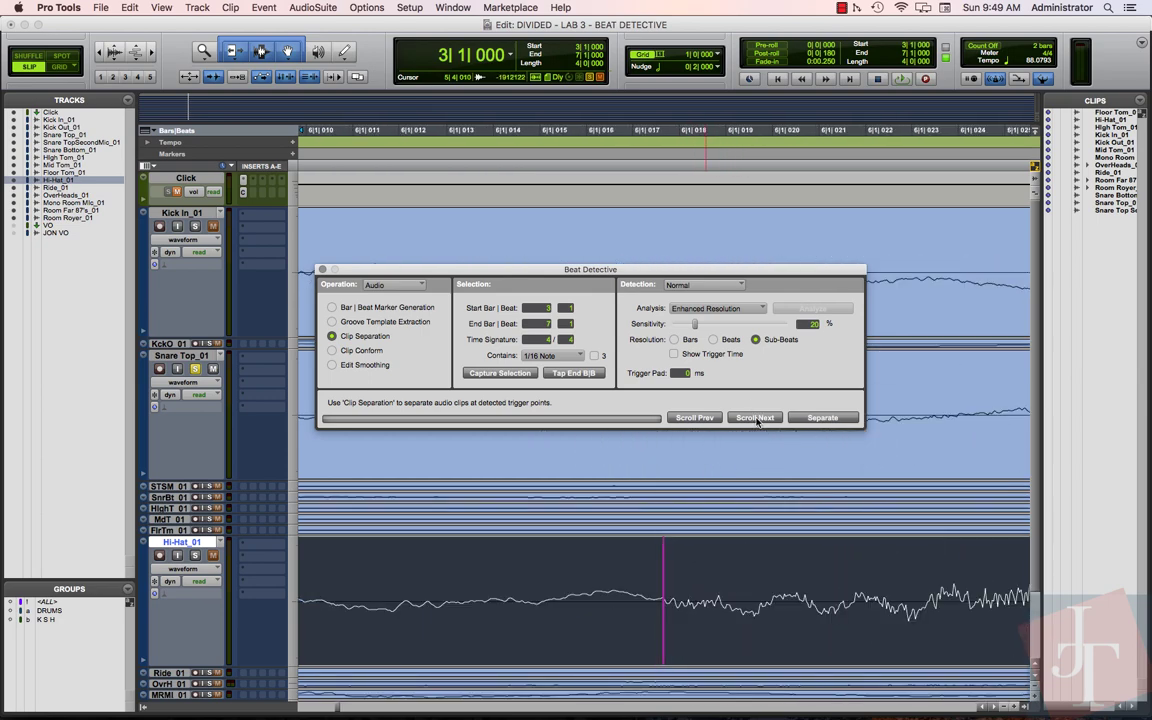
{"action": "key", "text": "super+bracketleft"}
{"action": "key", "text": "super+bracketleft"}
{"action": "key", "text": "super+bracketleft"}
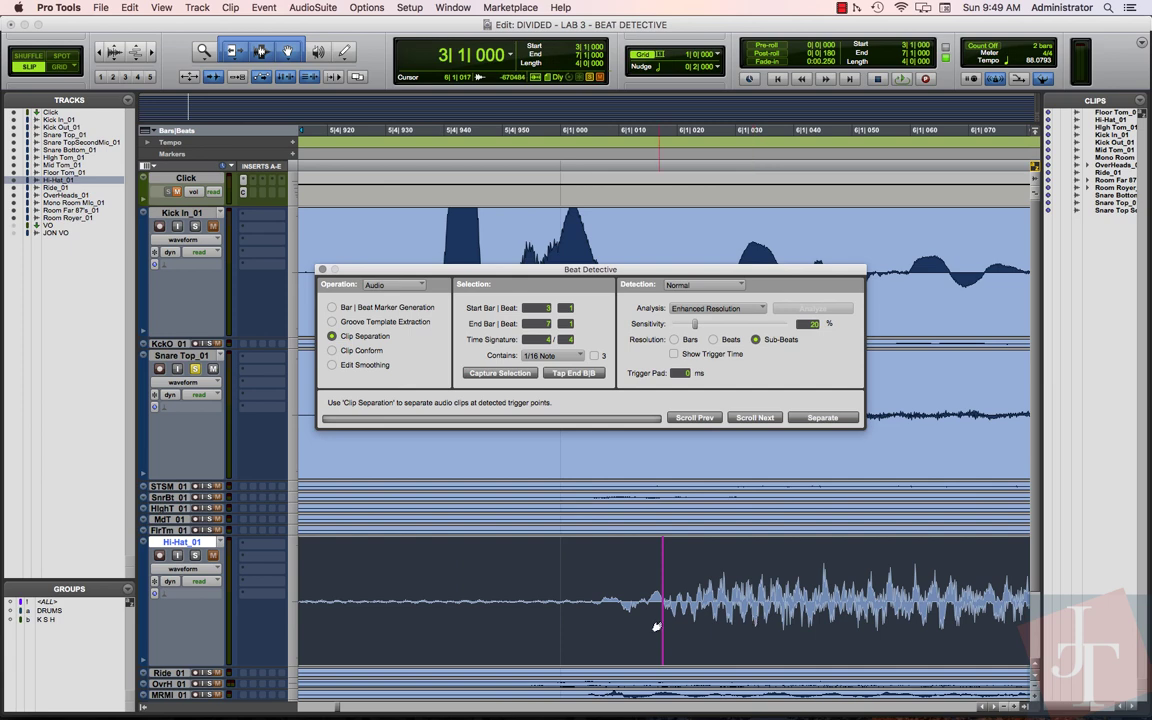
{"action": "left_click", "coordinate": [591, 620]}
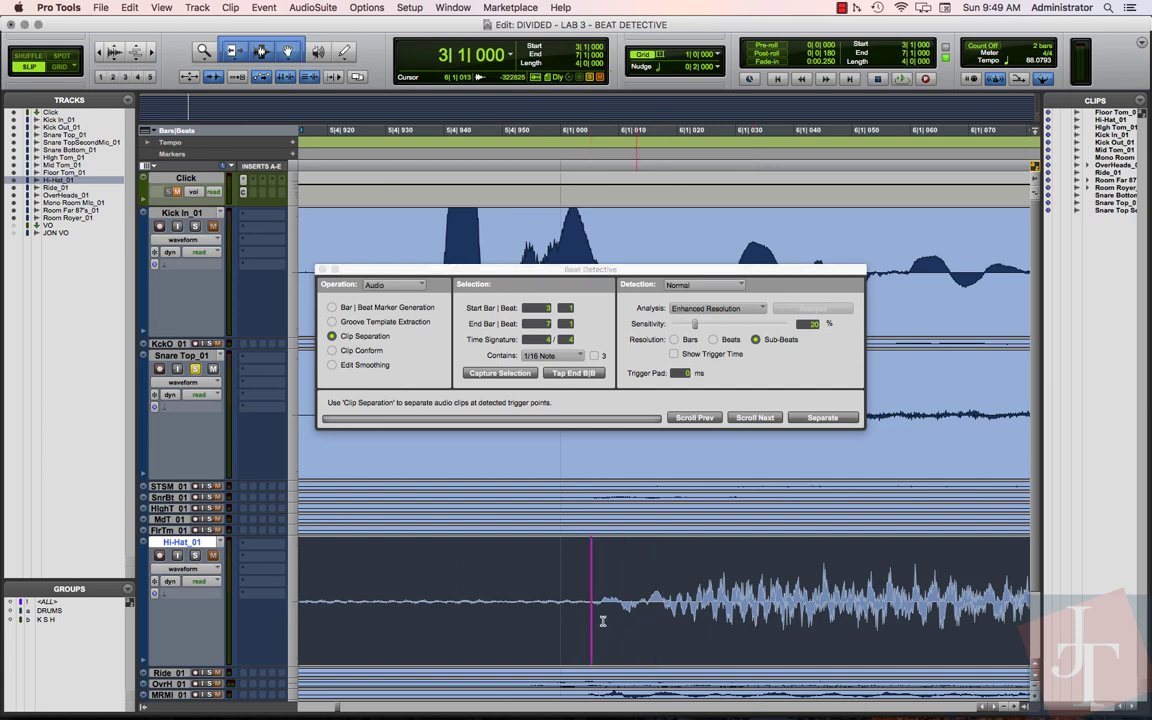
Check the alignment of the hi-hat trigger at bar 6 beat 2 with the start of its transient
{"action": "left_click", "coordinate": [756, 418]}
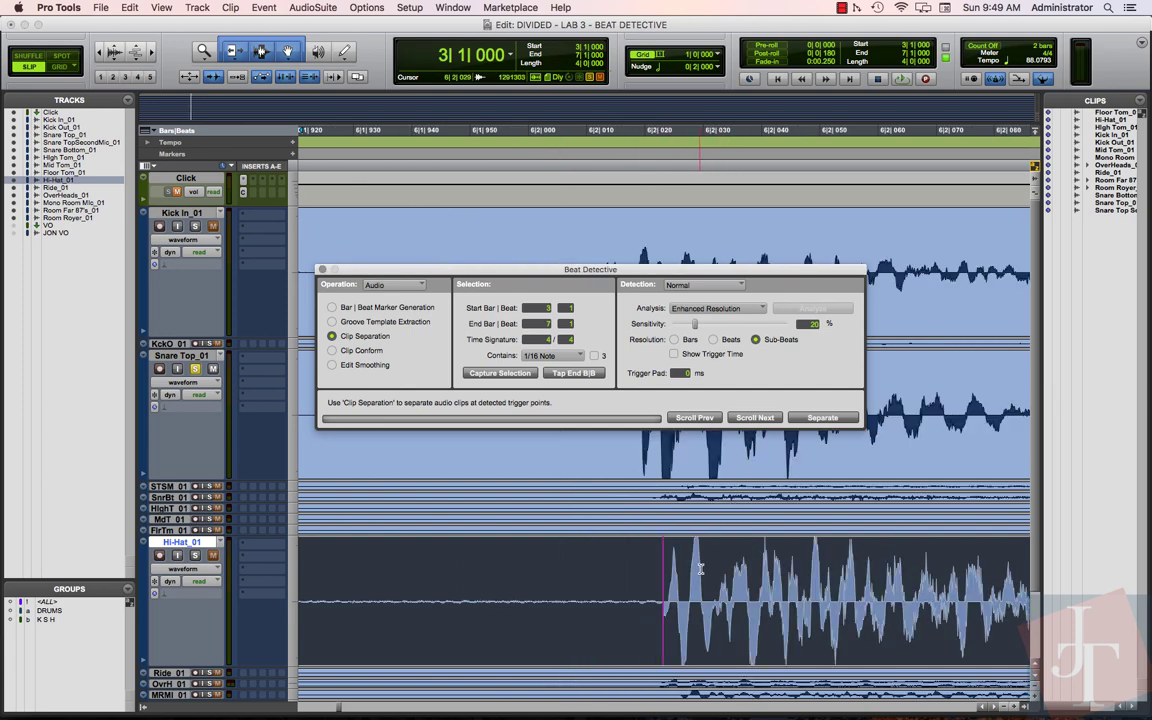
{"action": "key", "text": "super+bracketright"}
{"action": "key", "text": "super+bracketright"}
{"action": "key", "text": "super+bracketright"}
{"action": "key", "text": "super+bracketright"}
{"action": "key", "text": "super+bracketright"}
{"action": "key", "text": "super+bracketright"}
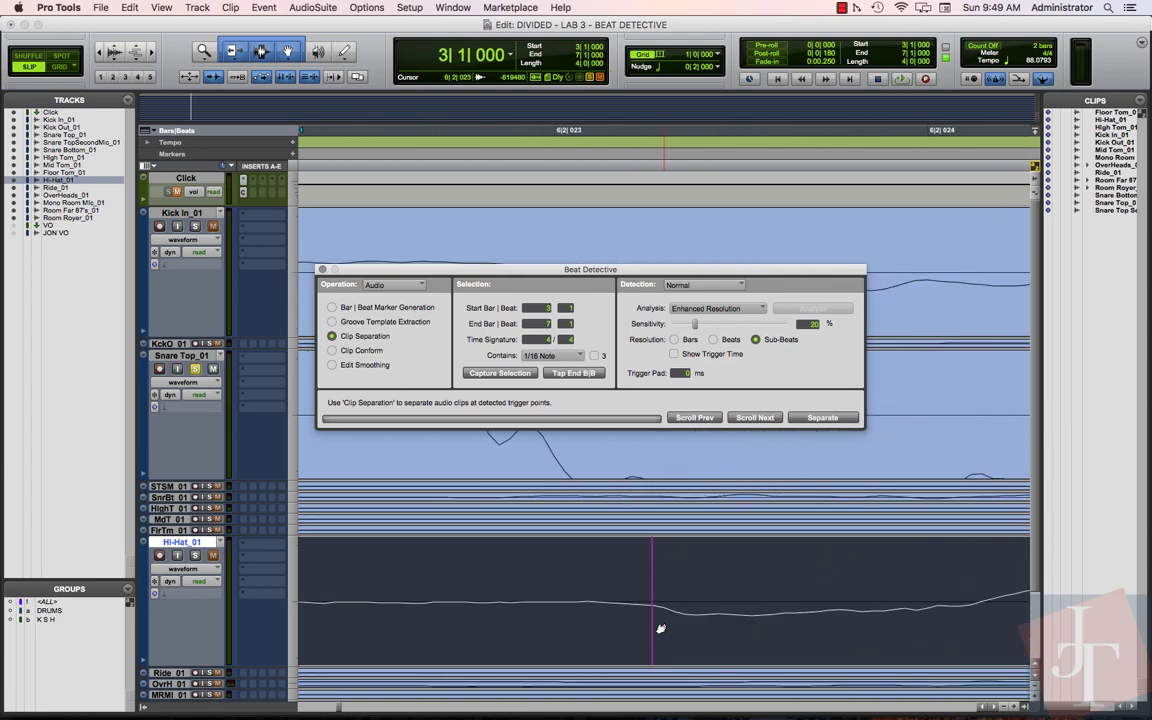
{"action": "key", "text": "super+bracketleft"}
{"action": "key", "text": "super+bracketleft"}
{"action": "key", "text": "super+bracketleft"}
{"action": "key", "text": "super+bracketleft"}
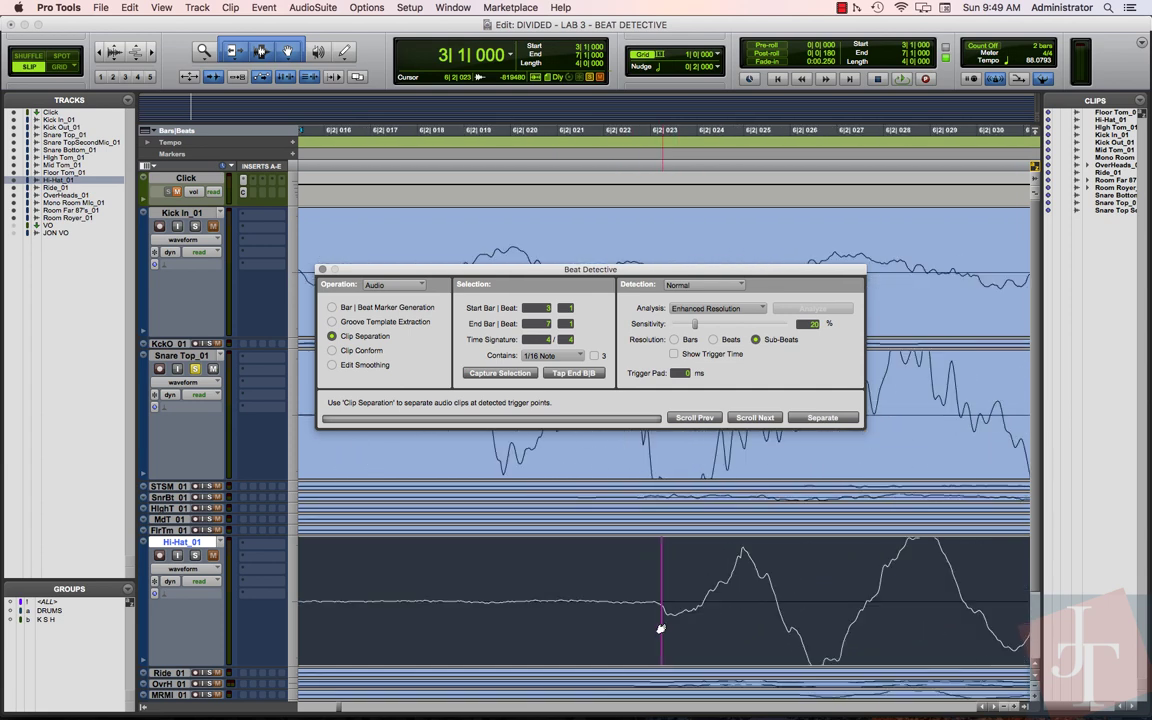
Return to the start of the selection and move the first hi-hat trigger close to the transient at bar 3 beat 2
{"action": "left_click", "coordinate": [755, 418]}
{"action": "key", "text": "q"}
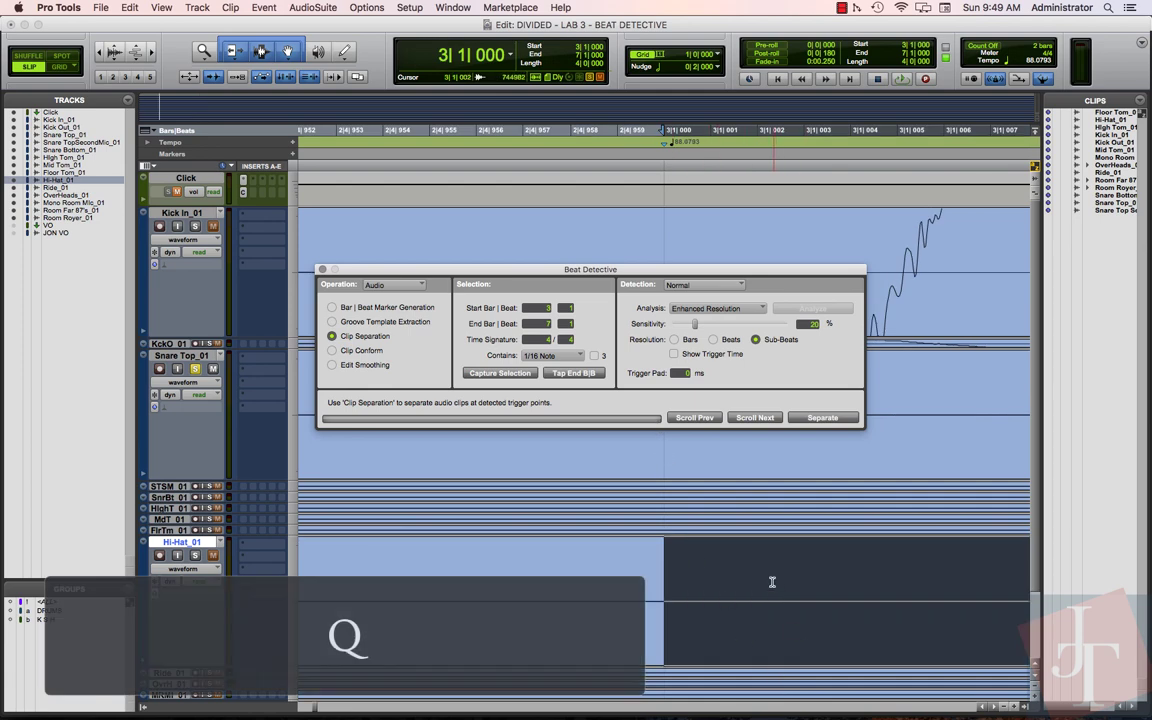
{"action": "key", "text": "super+bracketleft"}
{"action": "key", "text": "super+bracketleft"}
{"action": "key", "text": "super+bracketleft"}
{"action": "scroll", "coordinate": [770, 582], "scroll_direction": "down", "scroll_amount": 4}
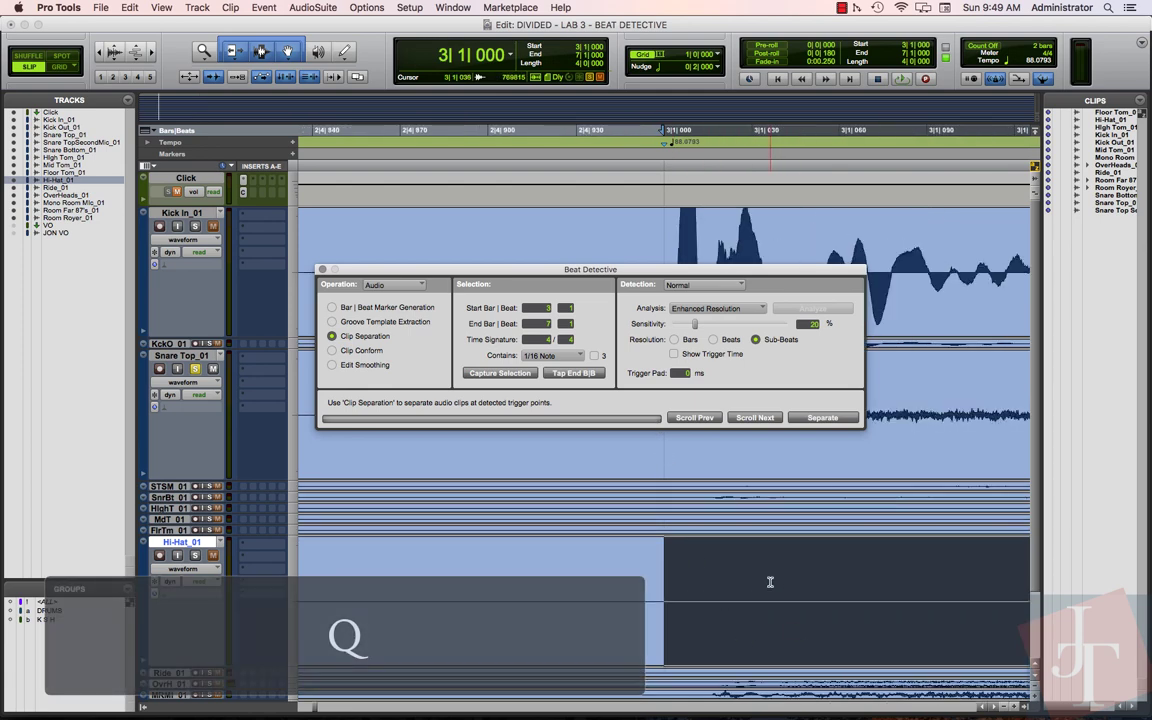
{"action": "scroll", "coordinate": [770, 582], "scroll_direction": "down", "scroll_amount": 1}
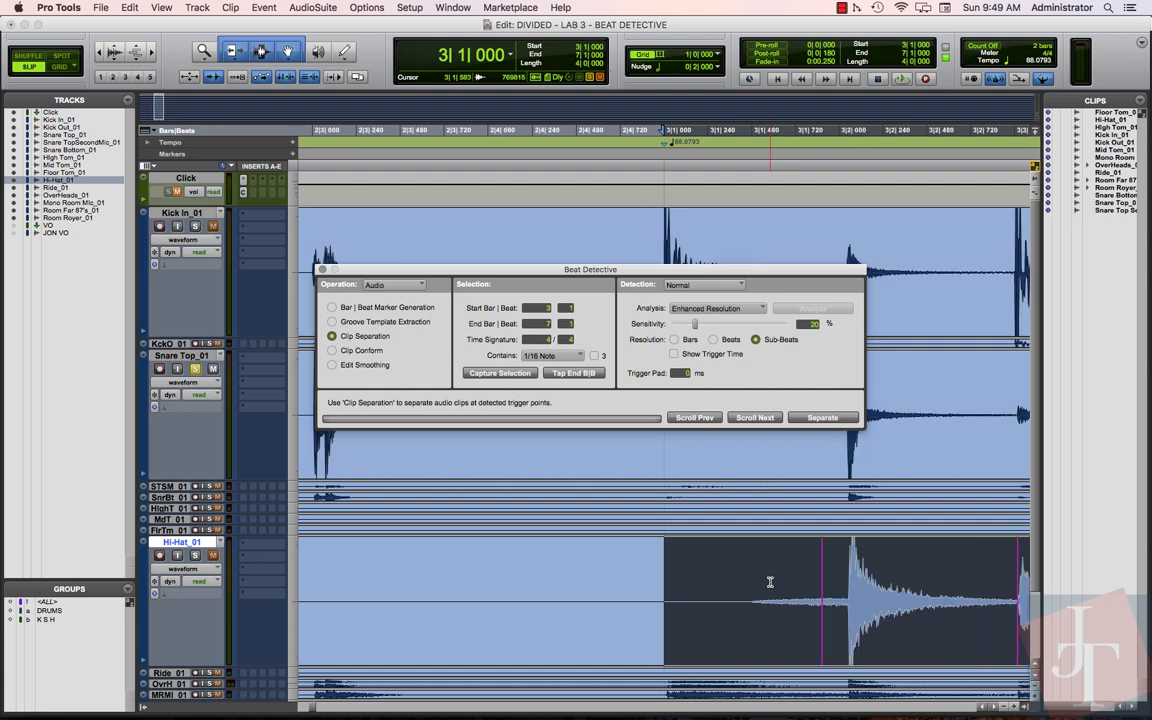
{"action": "left_click_drag", "start_coordinate": [821, 648], "coordinate": [846, 648]}
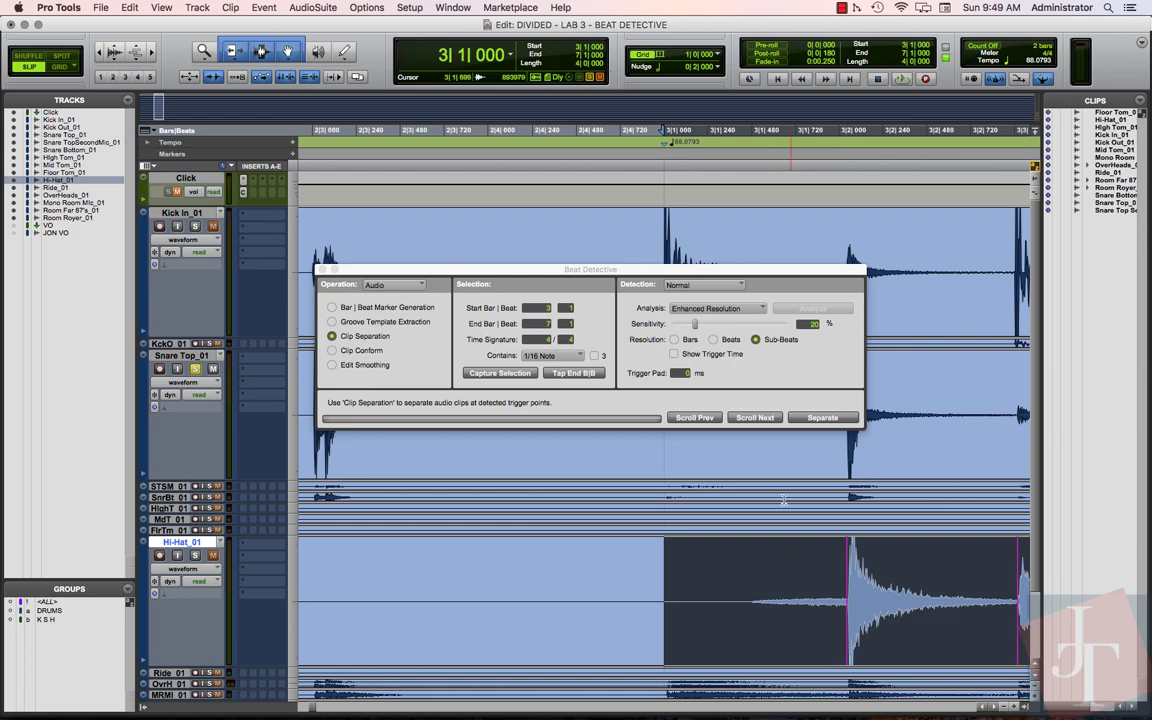
Fine-tune the hi-hat trigger at bar 3 beat 2 so it sits at the exact start of its transient
{"action": "key", "text": "t"}
{"action": "key", "text": "t"}
{"action": "key", "text": "t"}
{"action": "scroll", "coordinate": [833, 616], "scroll_direction": "right", "scroll_amount": 10}
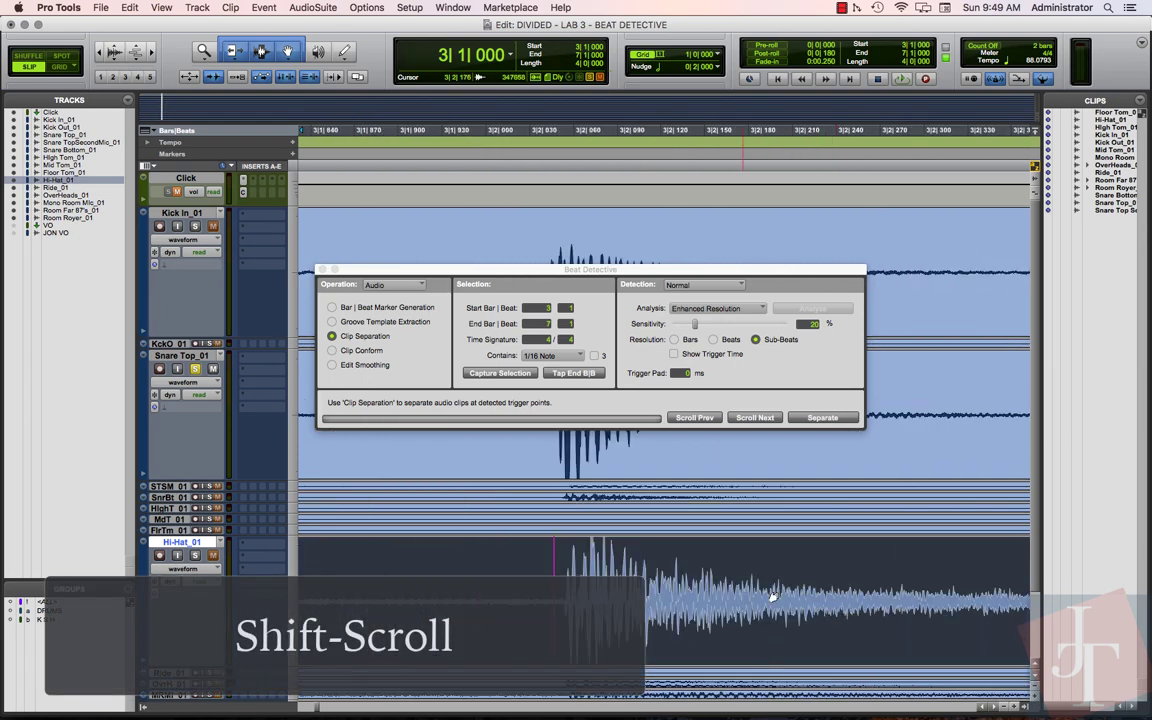
{"action": "scroll", "coordinate": [660, 620], "scroll_direction": "up", "scroll_amount": 4}
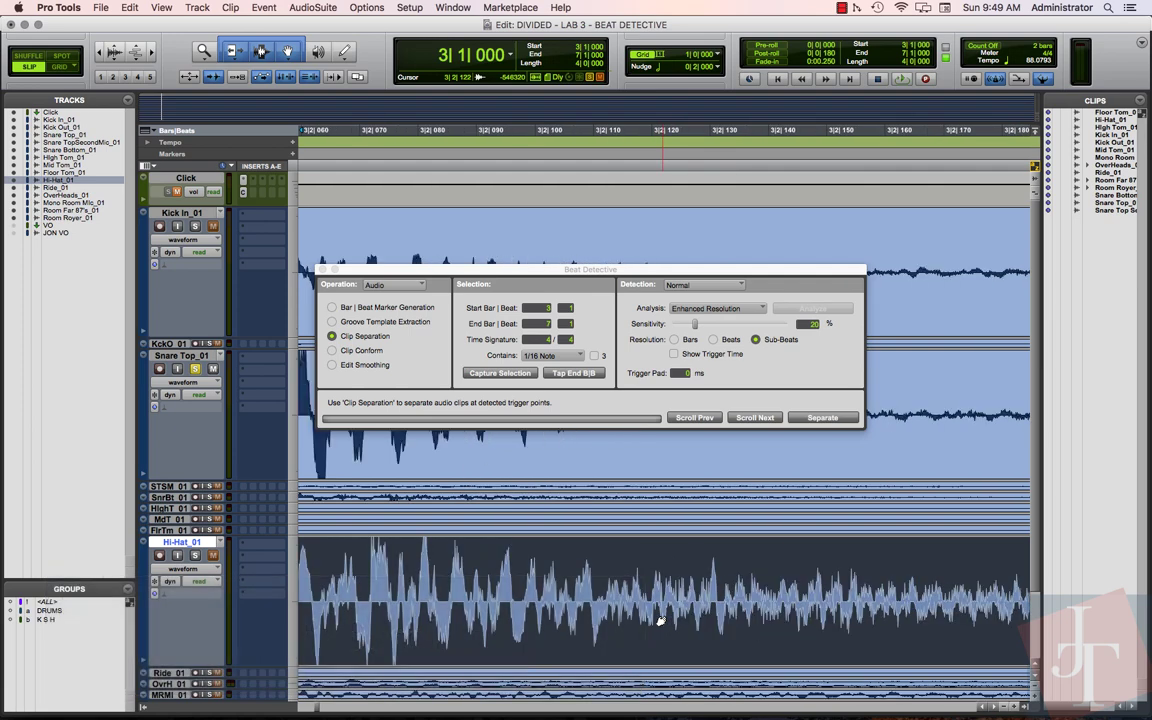
{"action": "scroll", "coordinate": [660, 620], "scroll_direction": "left", "scroll_amount": 5}
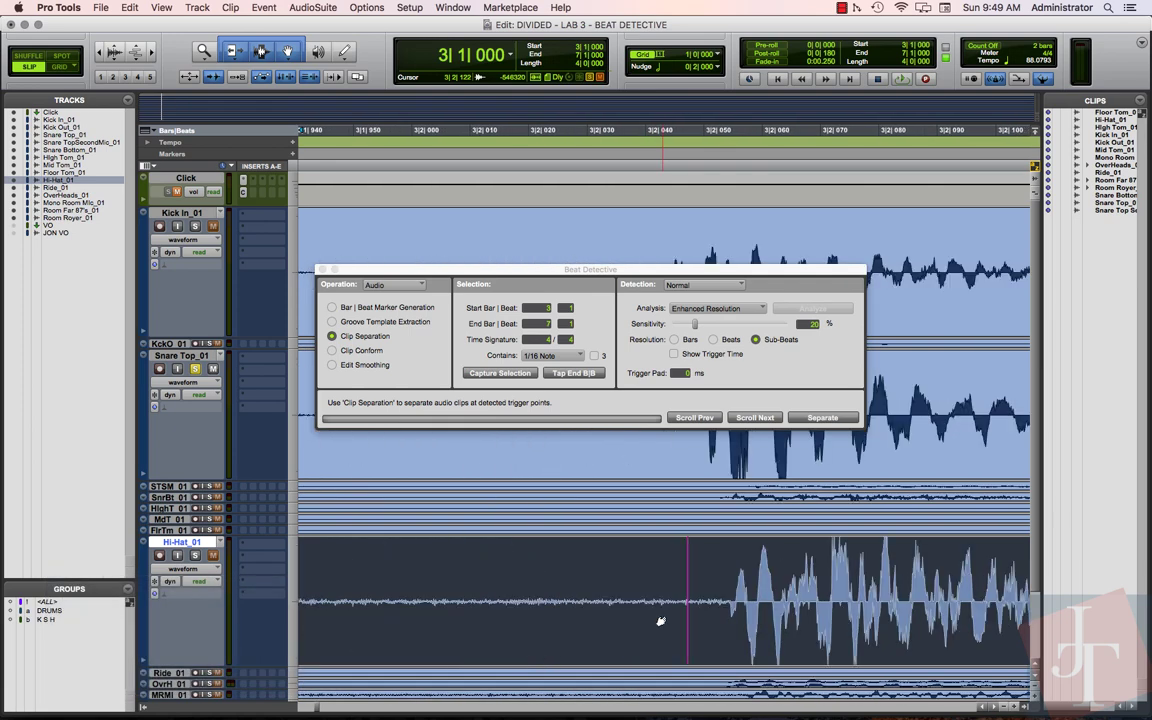
{"action": "left_click", "coordinate": [727, 635]}
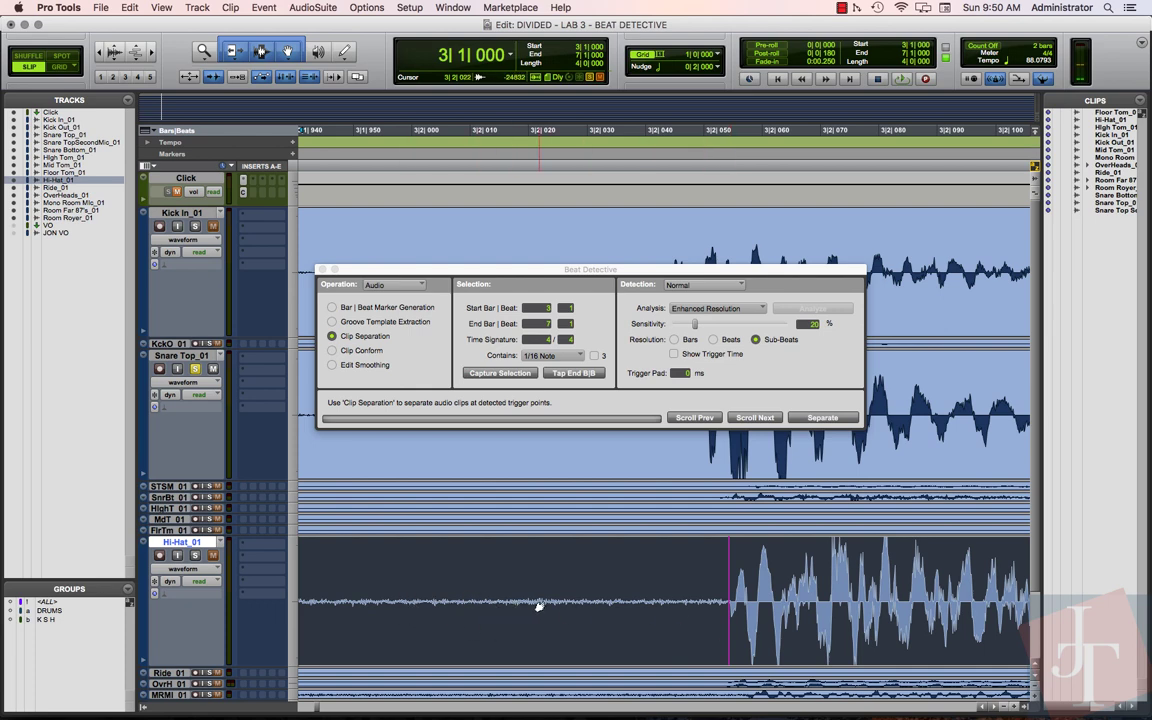
Switch Beat Detective's detection mode from Normal to Collection
{"action": "key", "text": "alt+f"}
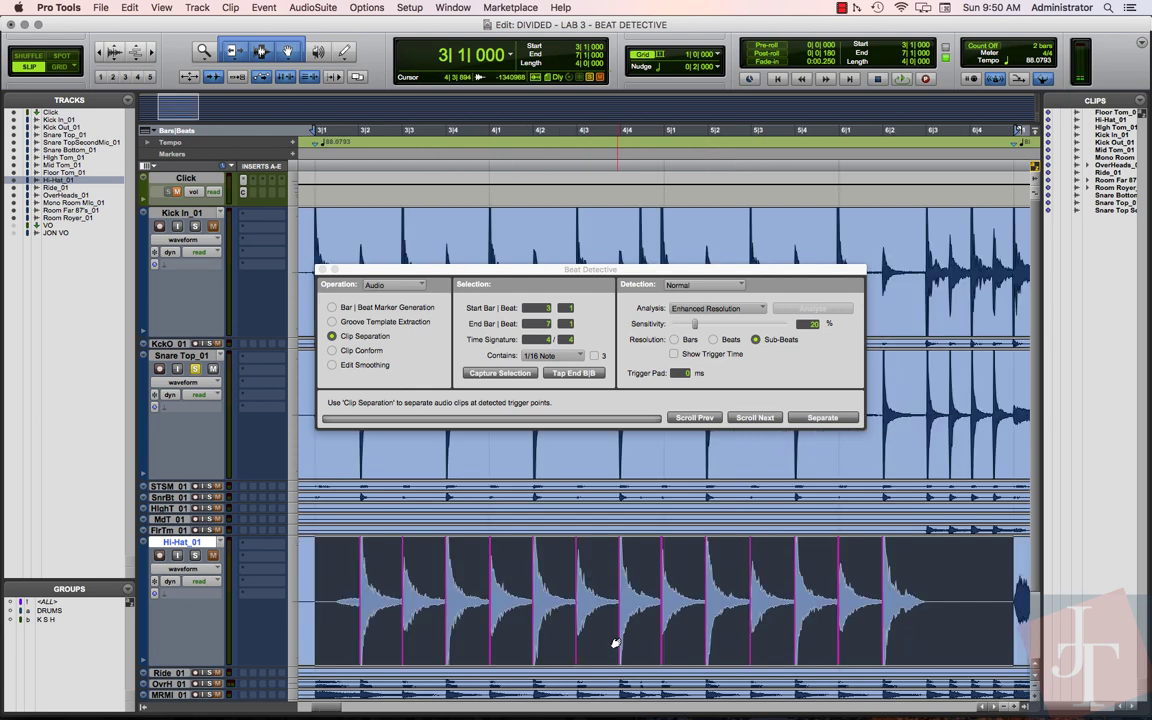
{"action": "left_click", "coordinate": [708, 287]}
{"action": "left_click", "coordinate": [701, 275]}
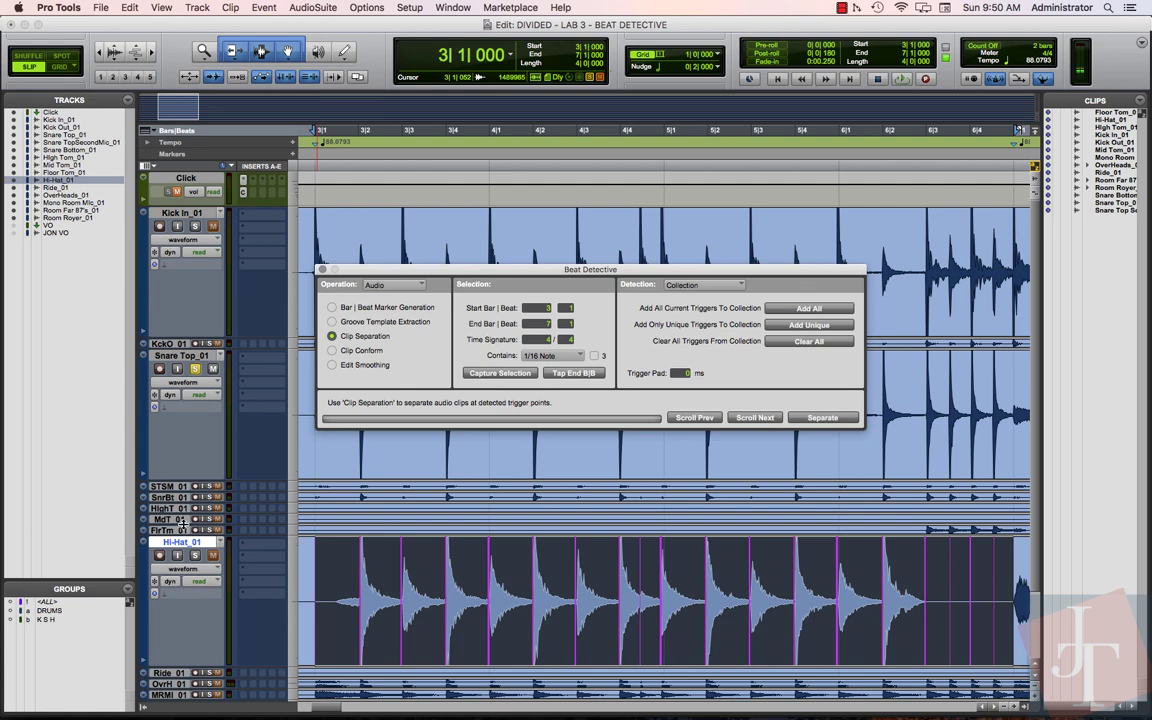
Select all drum tracks from Kick In_01 to Room Royer_01 and separate their clips at the collected triggers
{"action": "left_click", "coordinate": [175, 213]}
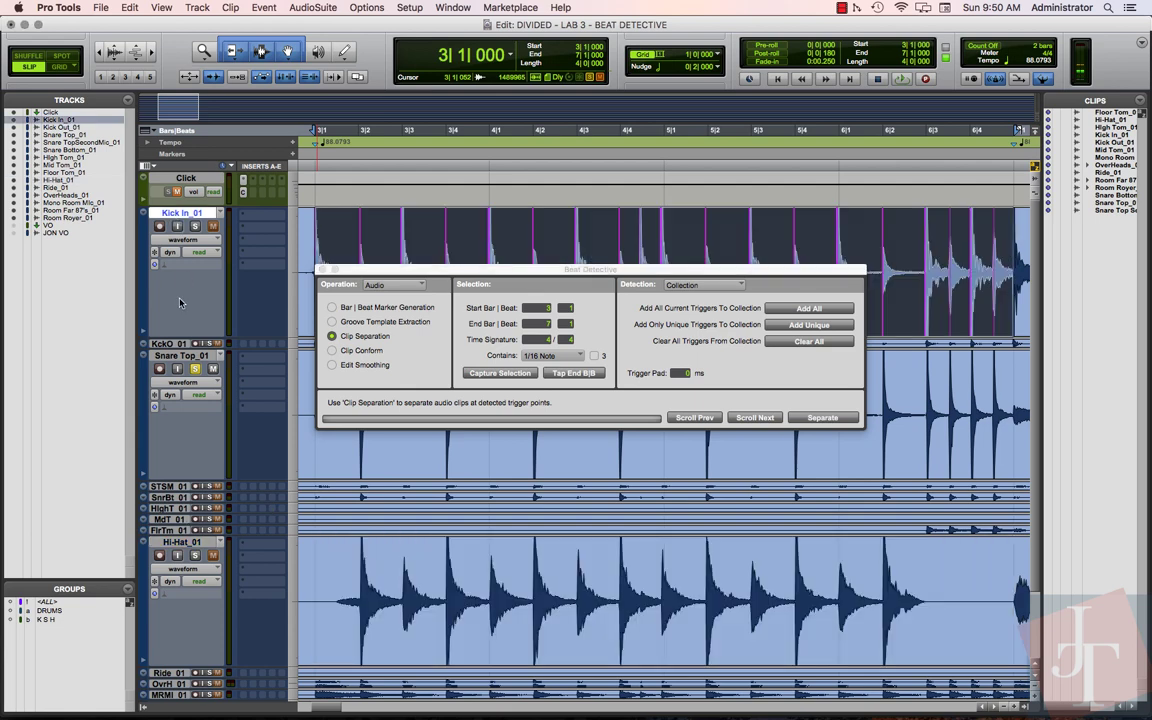
{"action": "scroll", "coordinate": [205, 400], "scroll_direction": "down", "scroll_amount": 3}
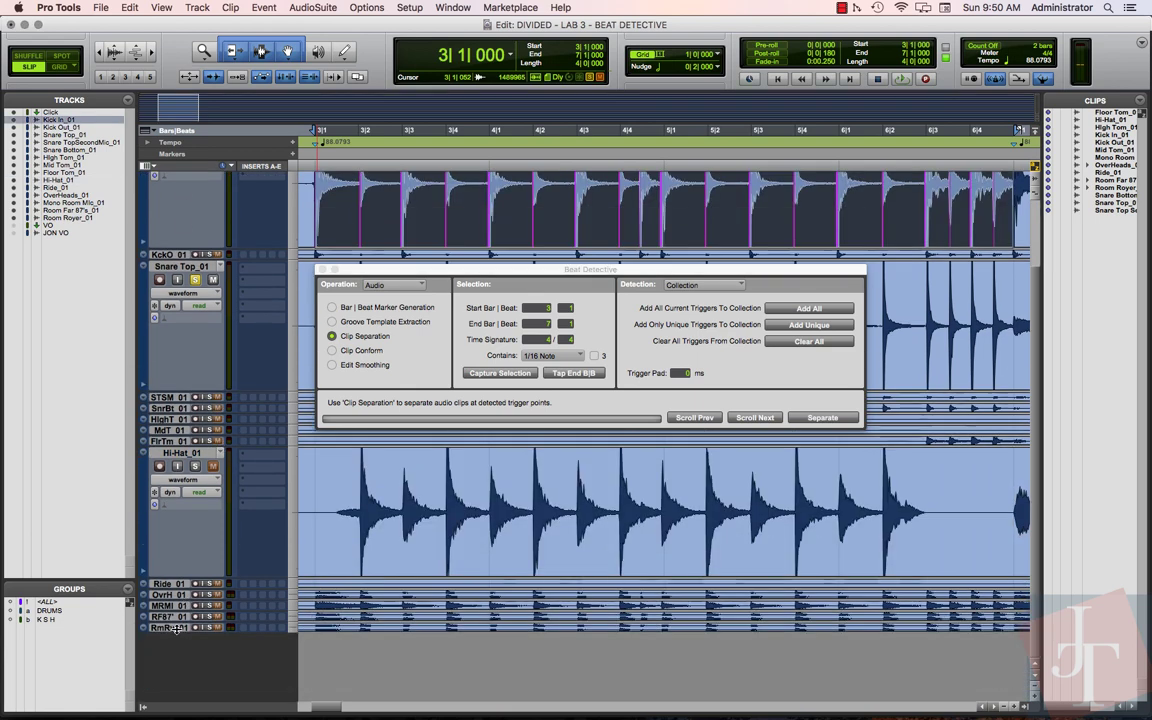
{"action": "left_click", "coordinate": [170, 627], "text": "shift"}
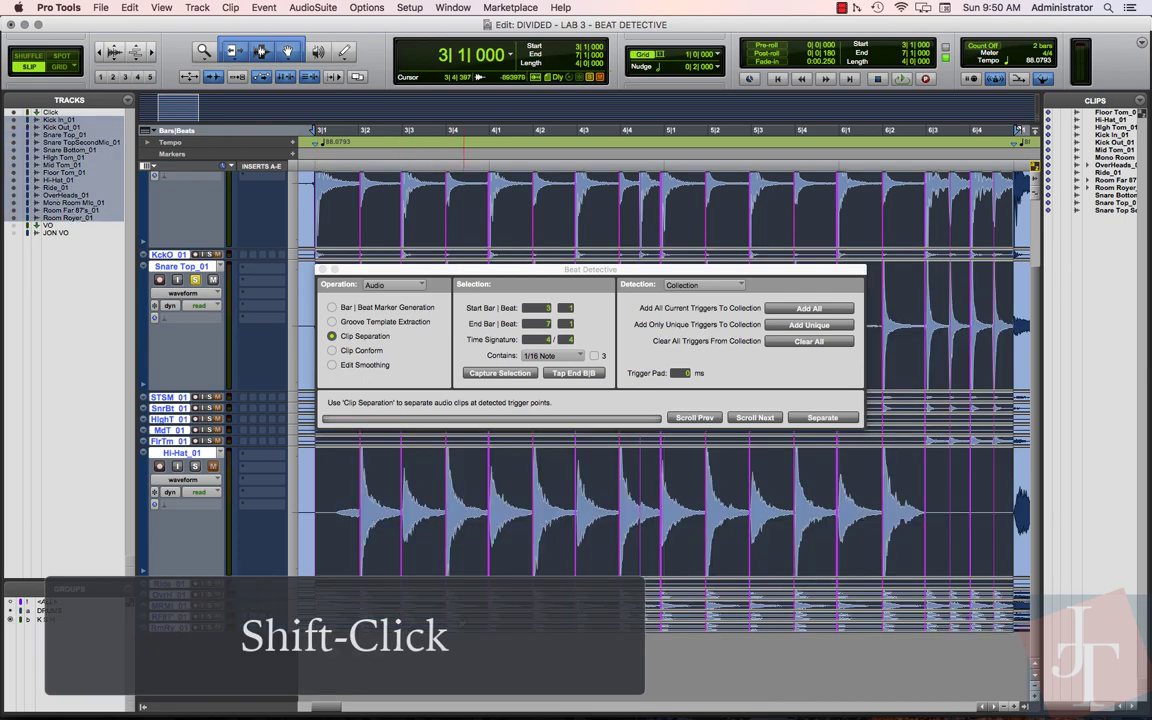
{"action": "scroll", "coordinate": [490, 400], "scroll_direction": "up", "scroll_amount": 3}
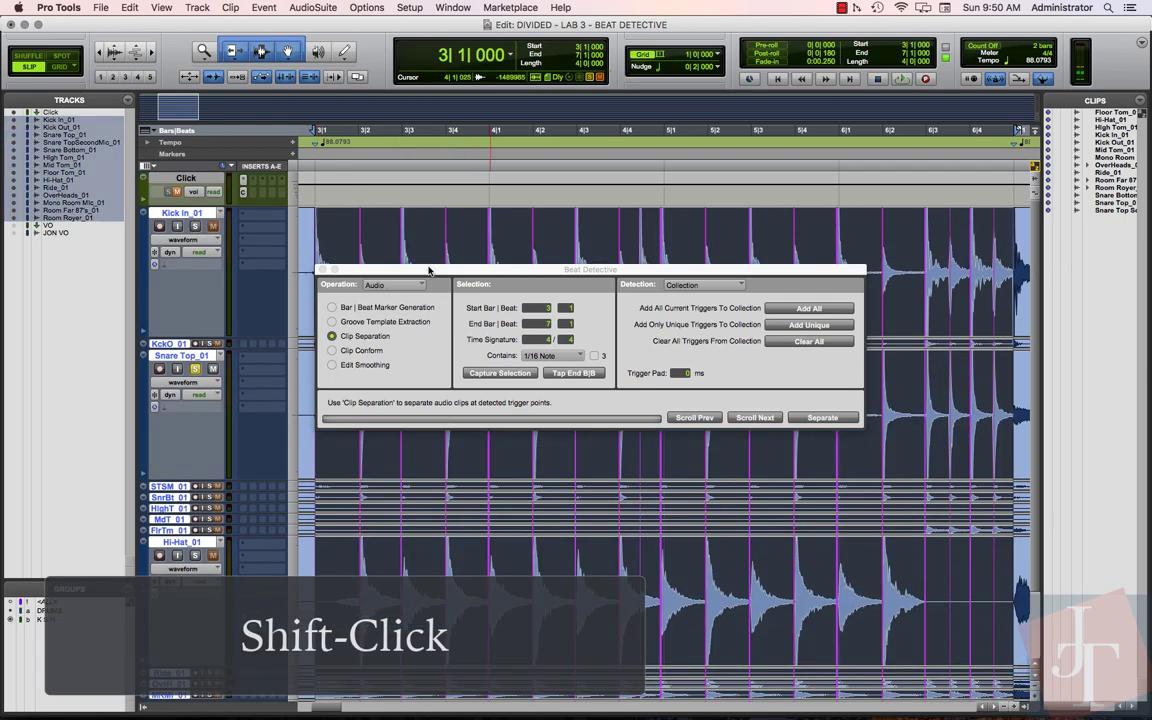
{"action": "left_click_drag", "start_coordinate": [428, 270], "coordinate": [440, 22]}
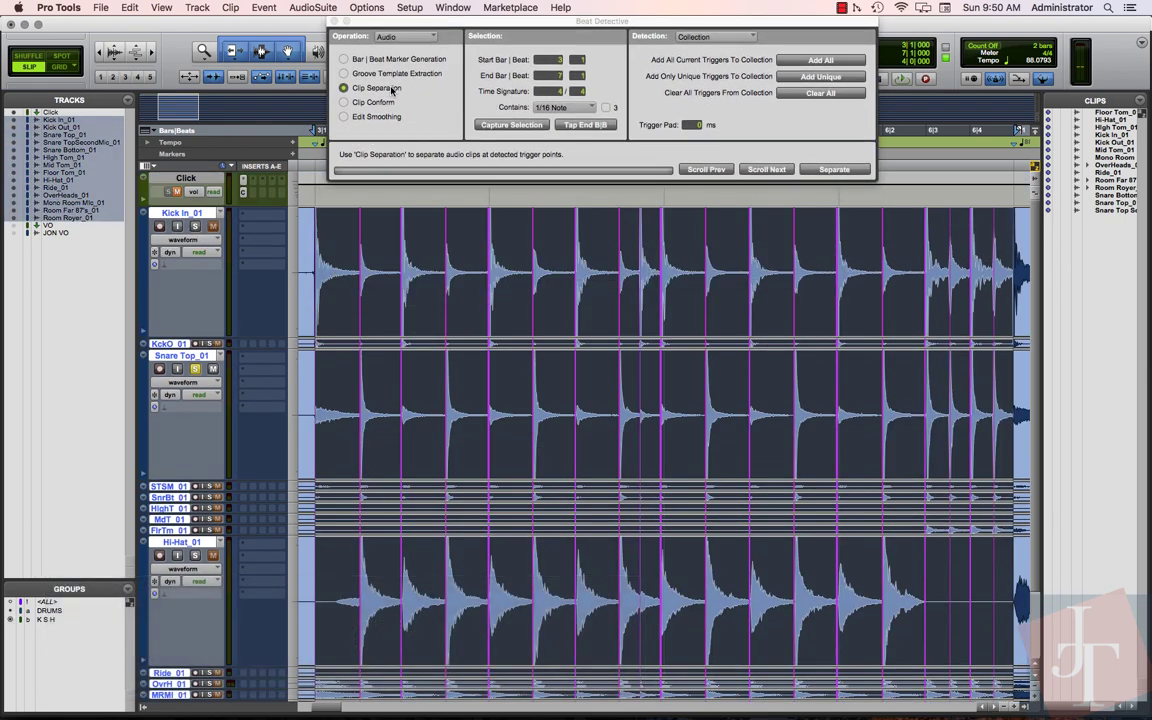
{"action": "left_click", "coordinate": [838, 169]}
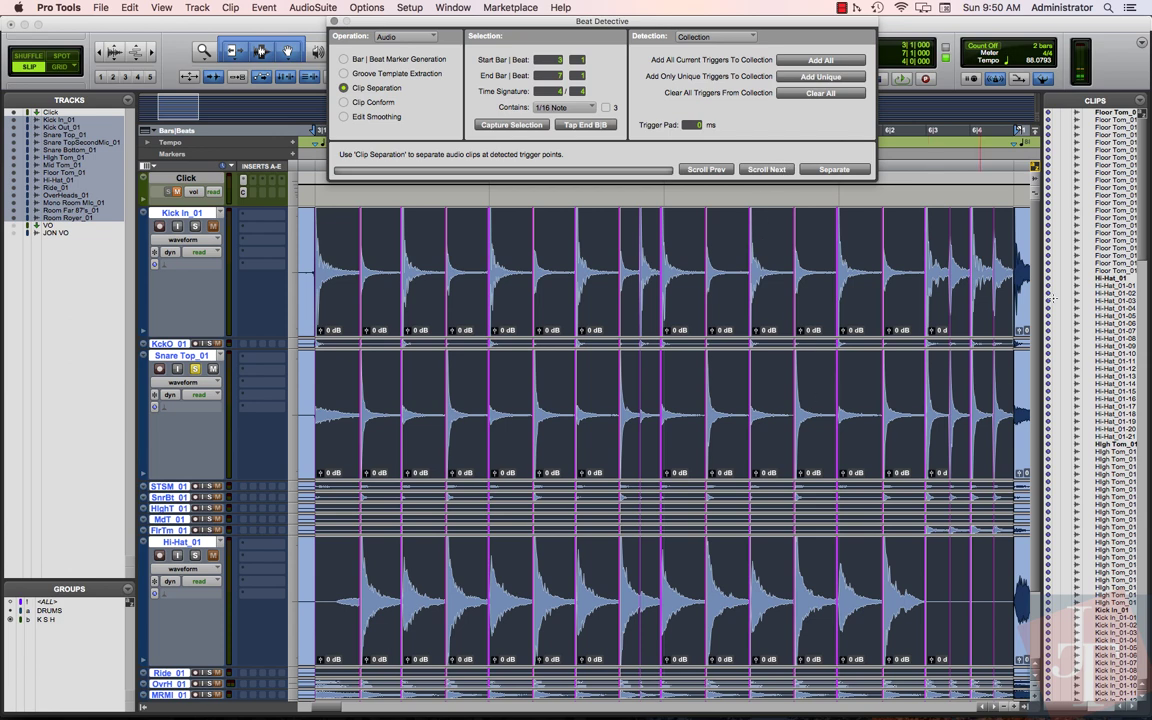
Switch to Clip Conform in Standard mode, enable Strength at 100%, and keep the selection's contents at 1/16 Note
{"action": "left_click", "coordinate": [345, 103]}
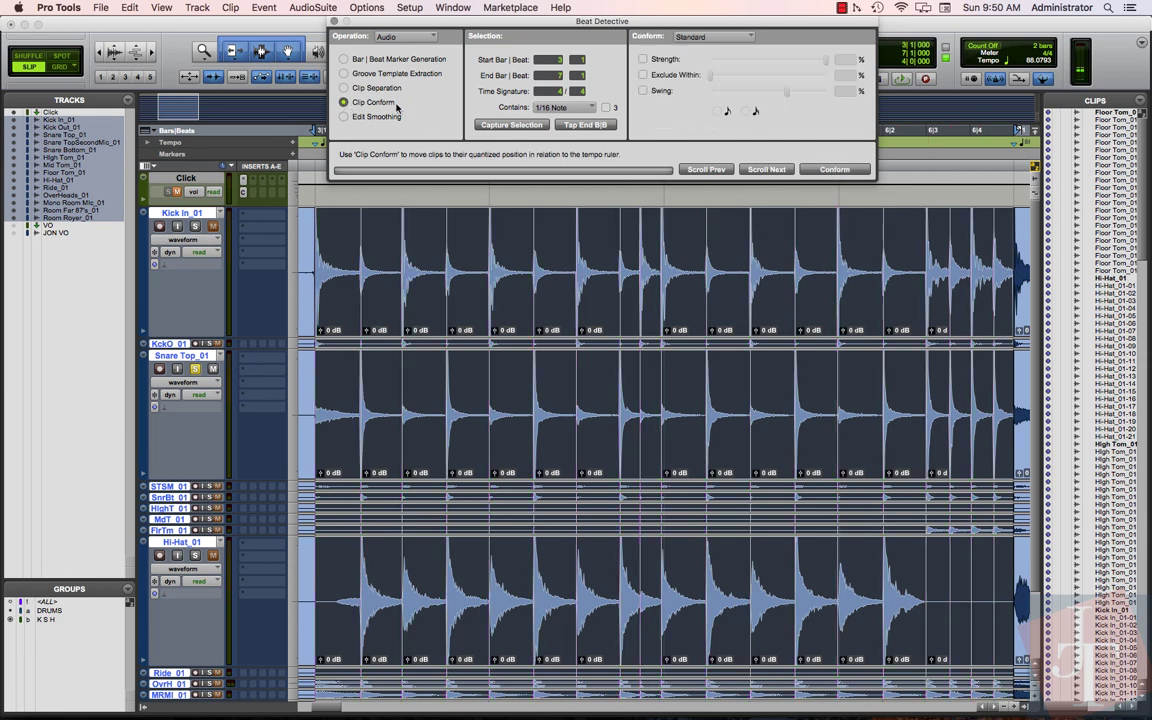
{"action": "left_click", "coordinate": [700, 38]}
{"action": "left_click", "coordinate": [717, 42]}
{"action": "left_click", "coordinate": [643, 59]}
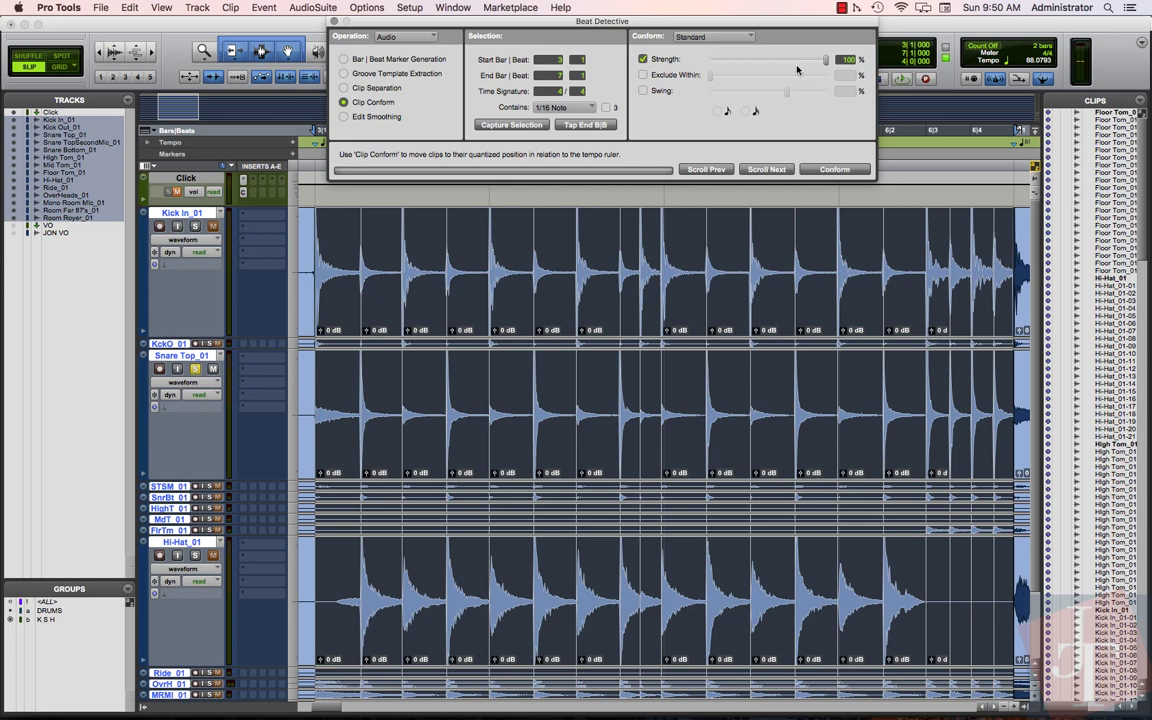
{"action": "left_click", "coordinate": [558, 110]}
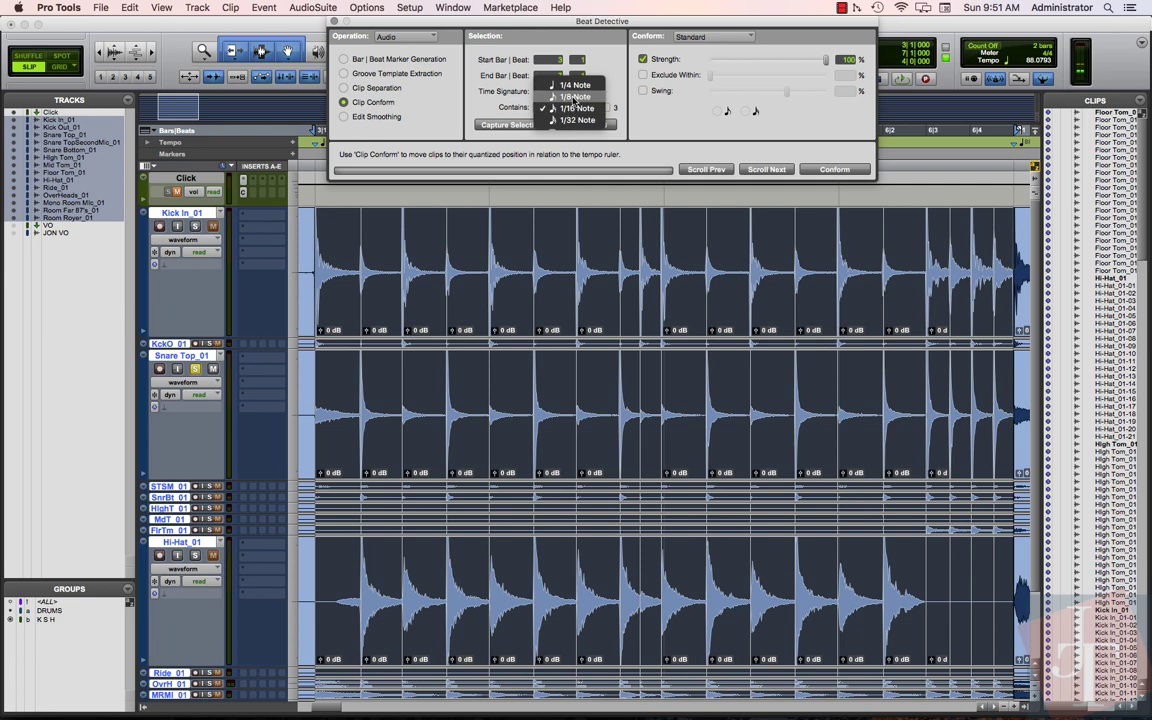
{"action": "left_click", "coordinate": [571, 109]}
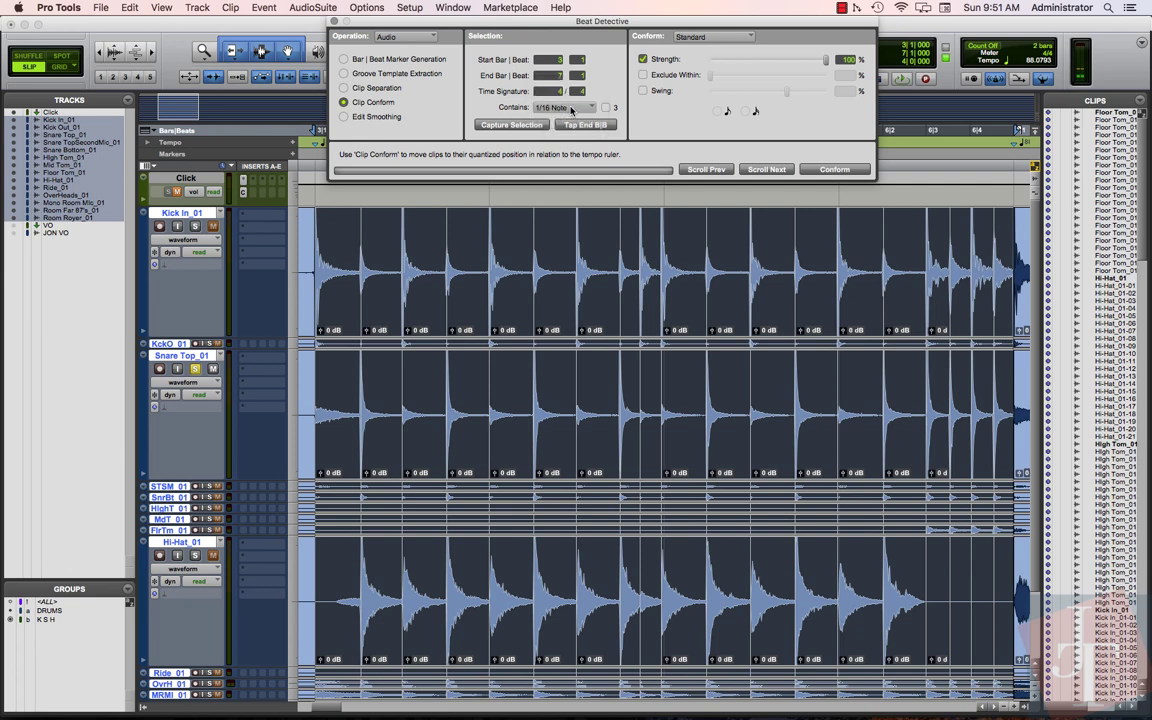
Conform the separated drum clips to the grid, clear the solo on Snare Top_01, and audition the result
{"action": "left_click", "coordinate": [843, 170]}
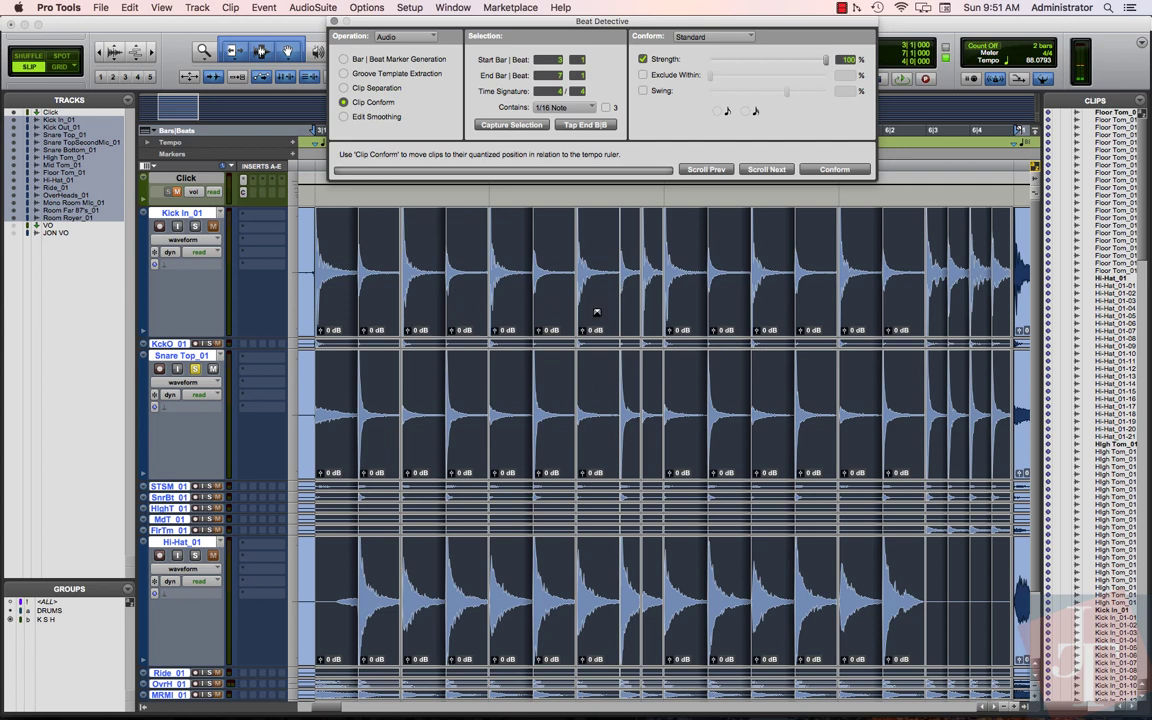
{"action": "left_click", "coordinate": [196, 368]}
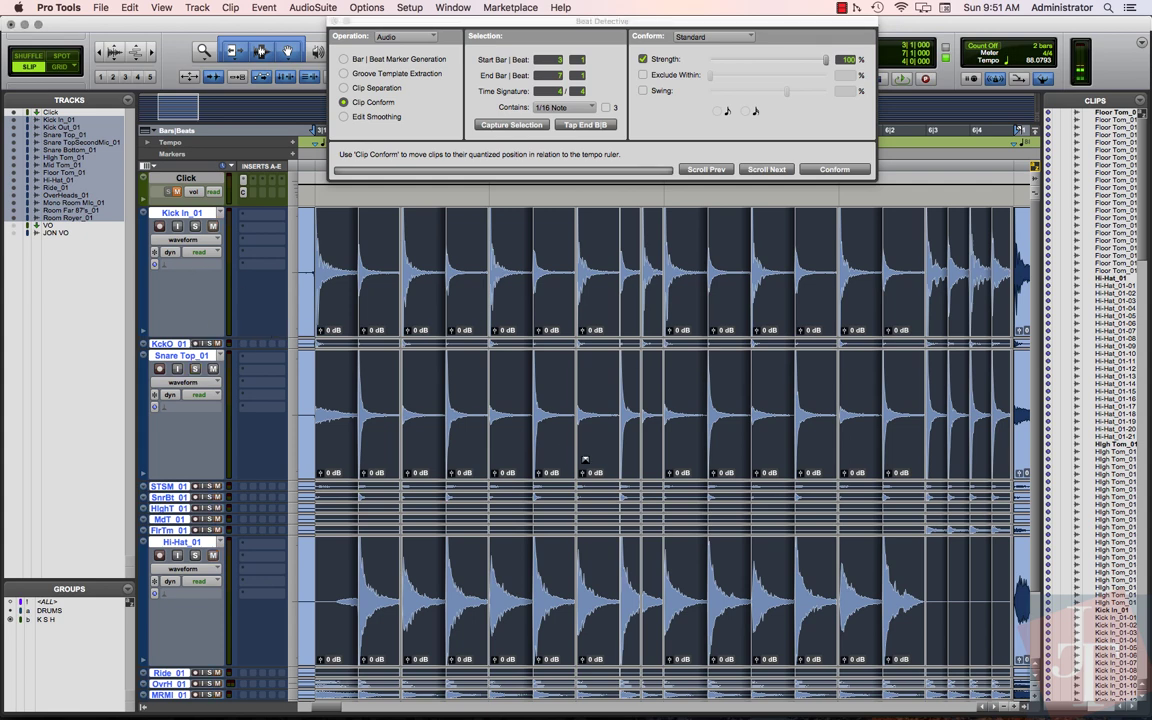
{"action": "key", "text": "space"}
Smooth the conformed drum edits with Fill And Crossfade, using a crossfade length of 3 ms
{"action": "left_click", "coordinate": [344, 118]}
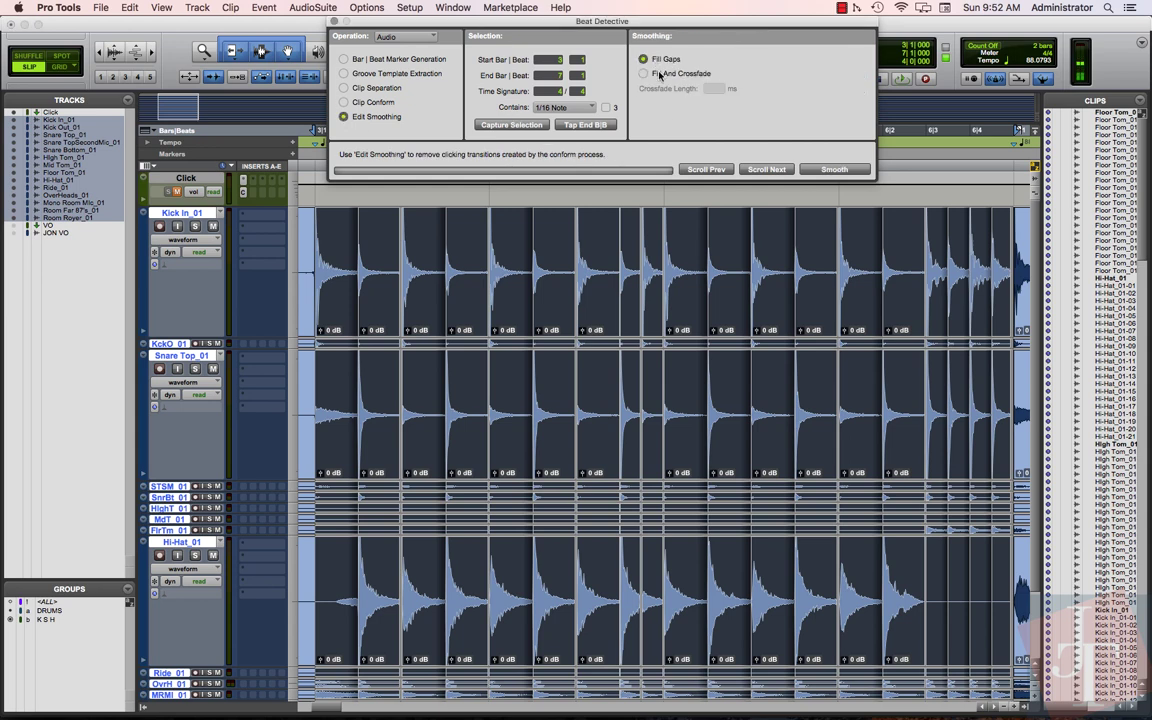
{"action": "left_click", "coordinate": [665, 74]}
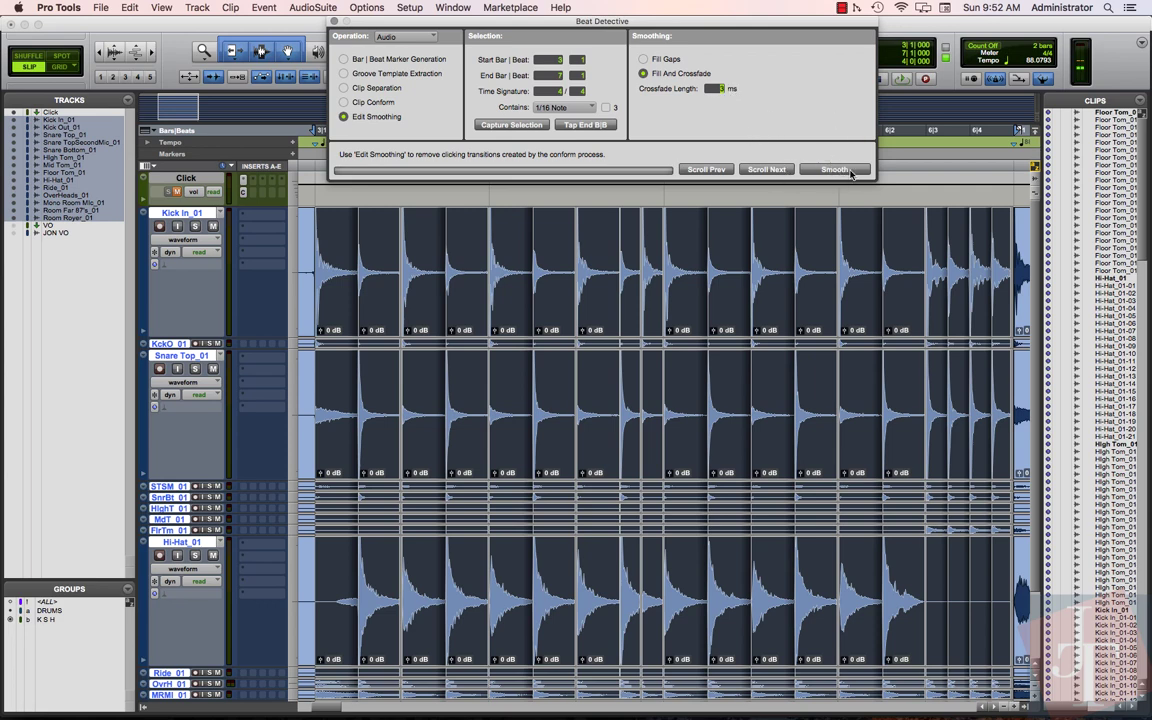
{"action": "left_click", "coordinate": [848, 170]}
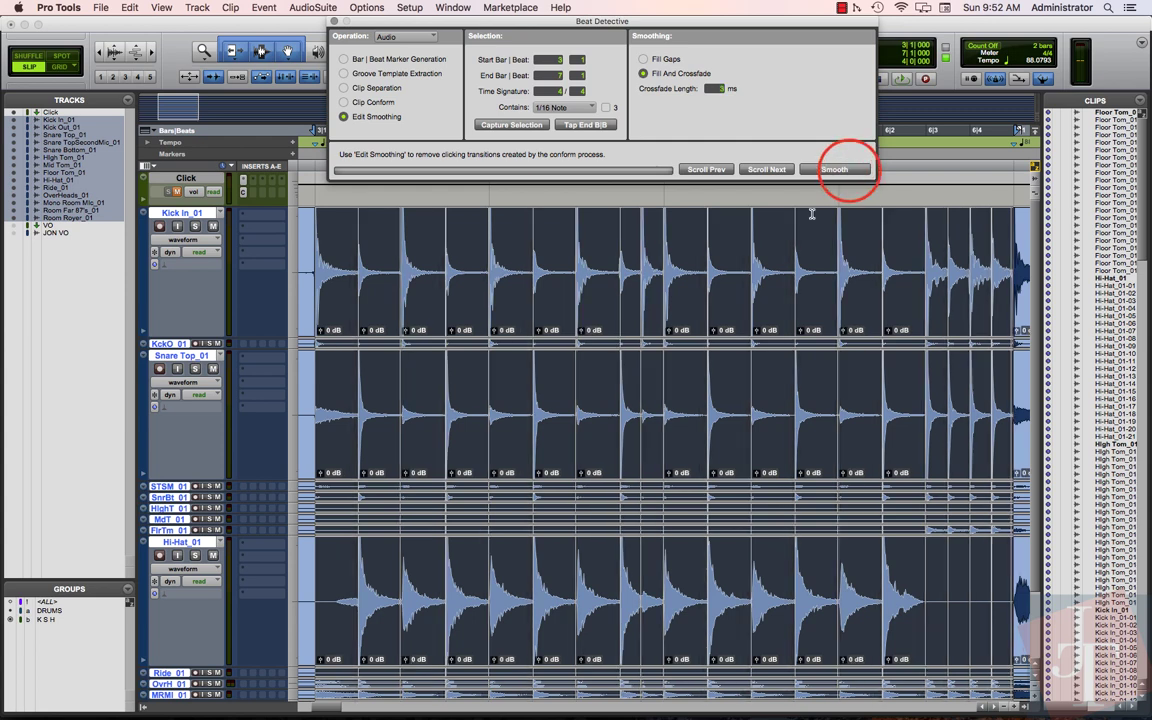
Unmute the Click track, play back the smoothed section against it, and close Beat Detective
{"action": "left_click", "coordinate": [156, 176]}
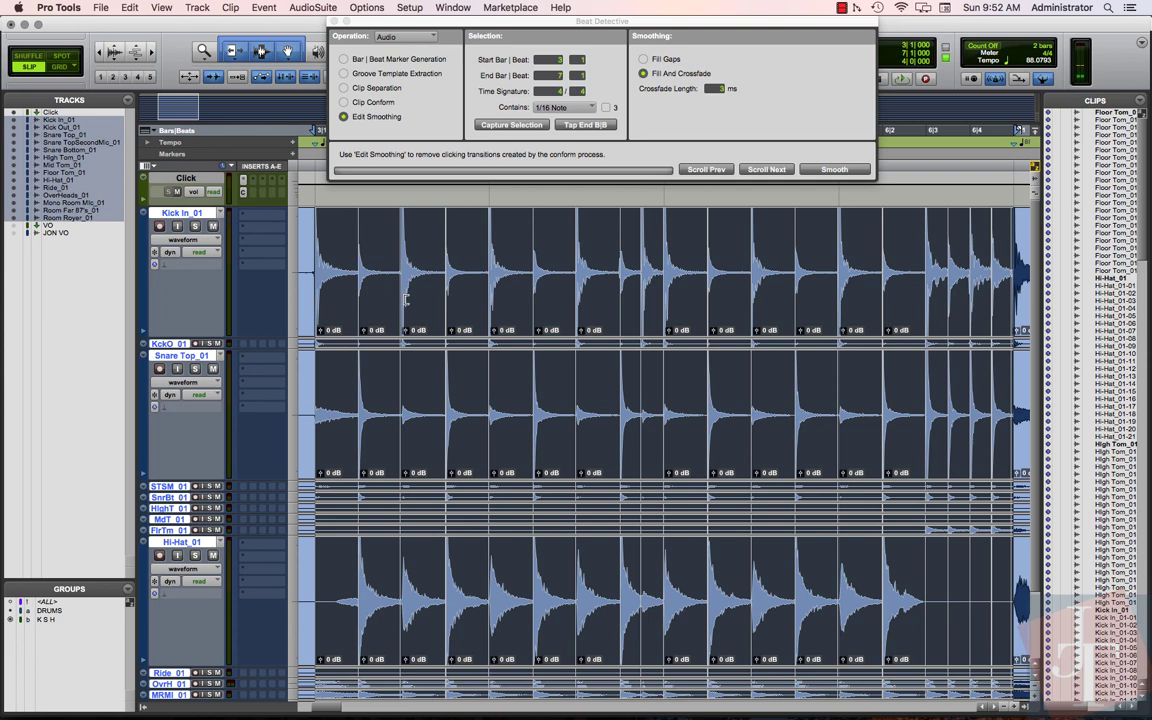
{"action": "key", "text": "space"}
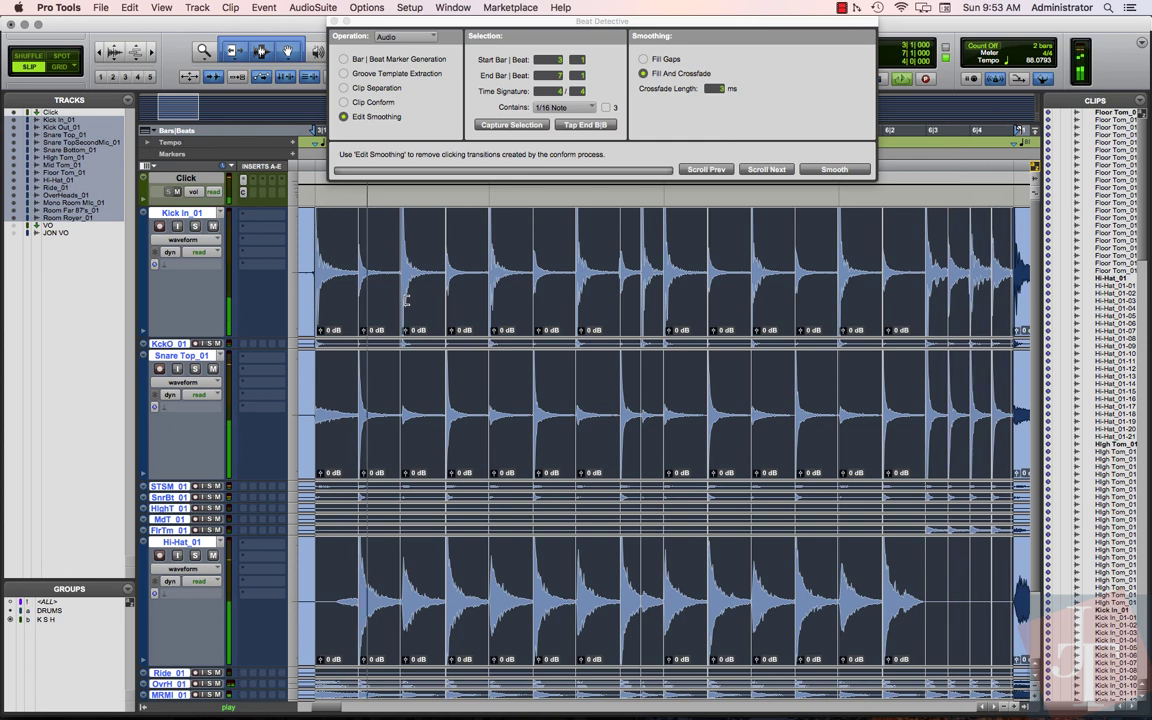
{"action": "key", "text": "space"}
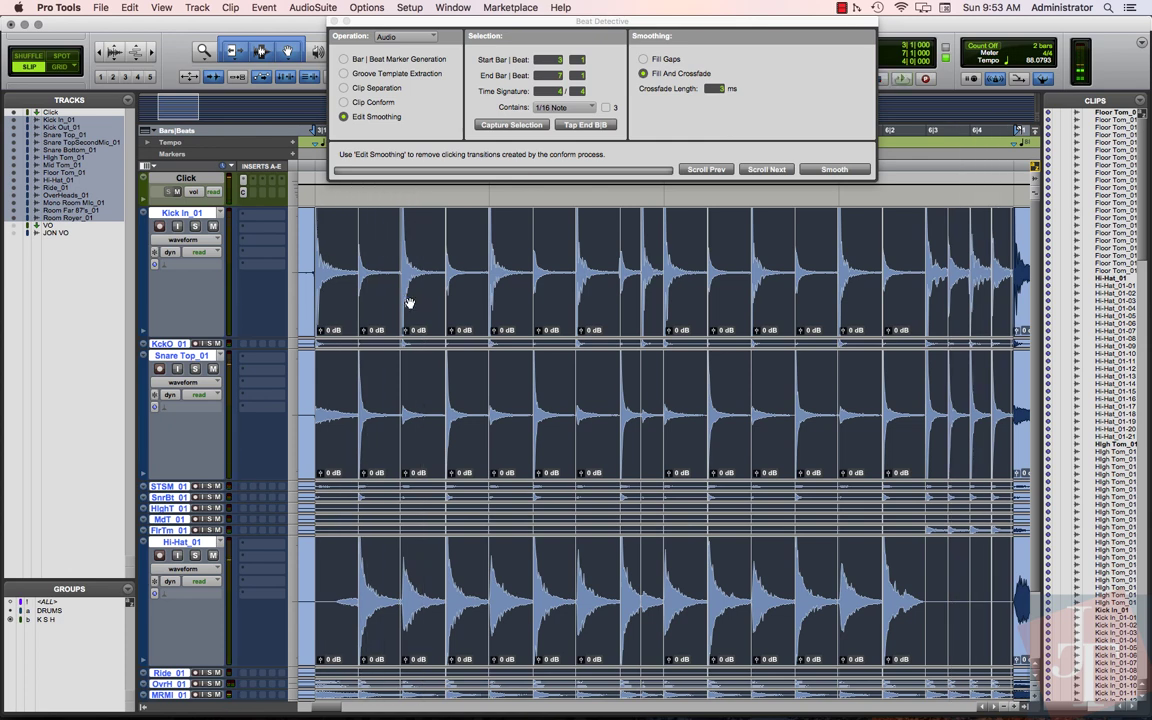
{"action": "key", "text": "super+8"}
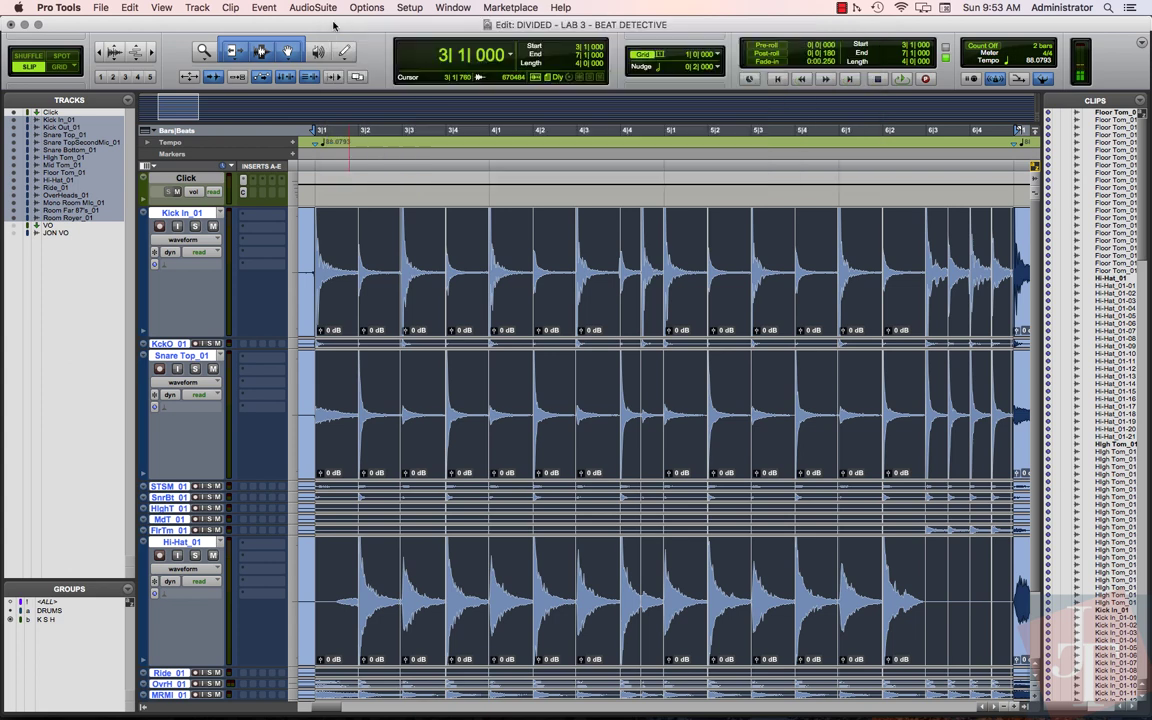
Switch to Grid mode and select the next section from 7|1|000 to 11|1|000 across the Click and all drum tracks
{"action": "left_click", "coordinate": [171, 488], "text": "alt"}
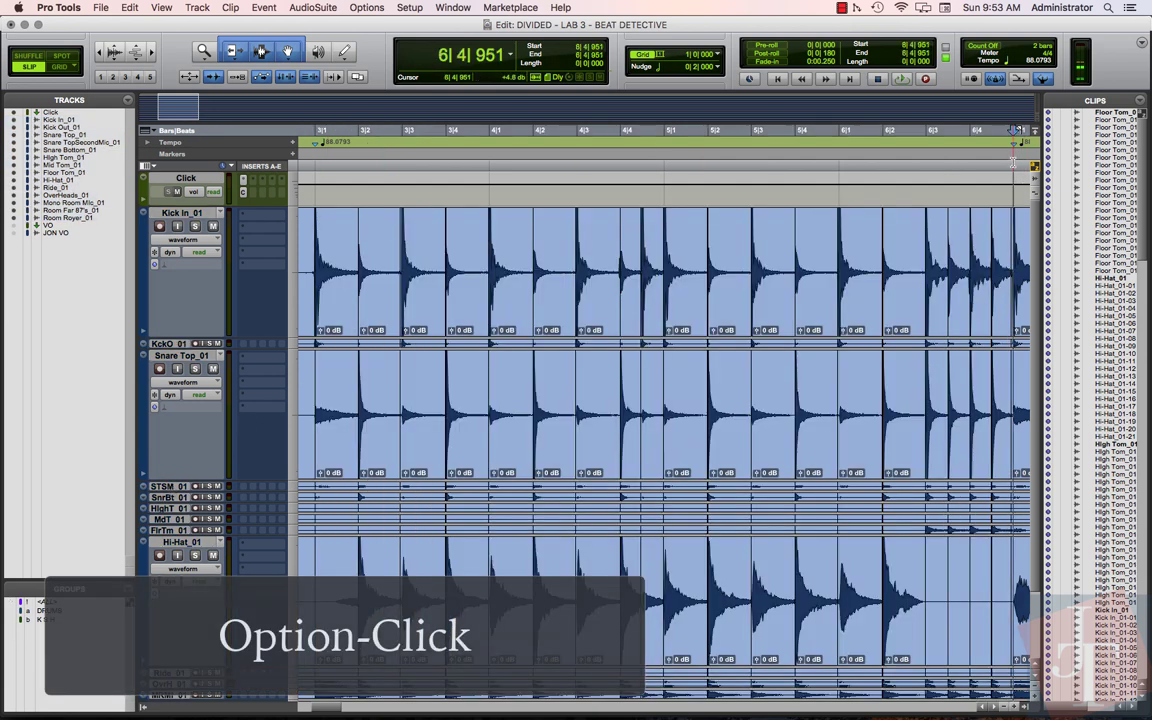
{"action": "left_click", "coordinate": [1016, 131]}
{"action": "scroll", "coordinate": [1013, 162], "scroll_direction": "right", "scroll_amount": 5}
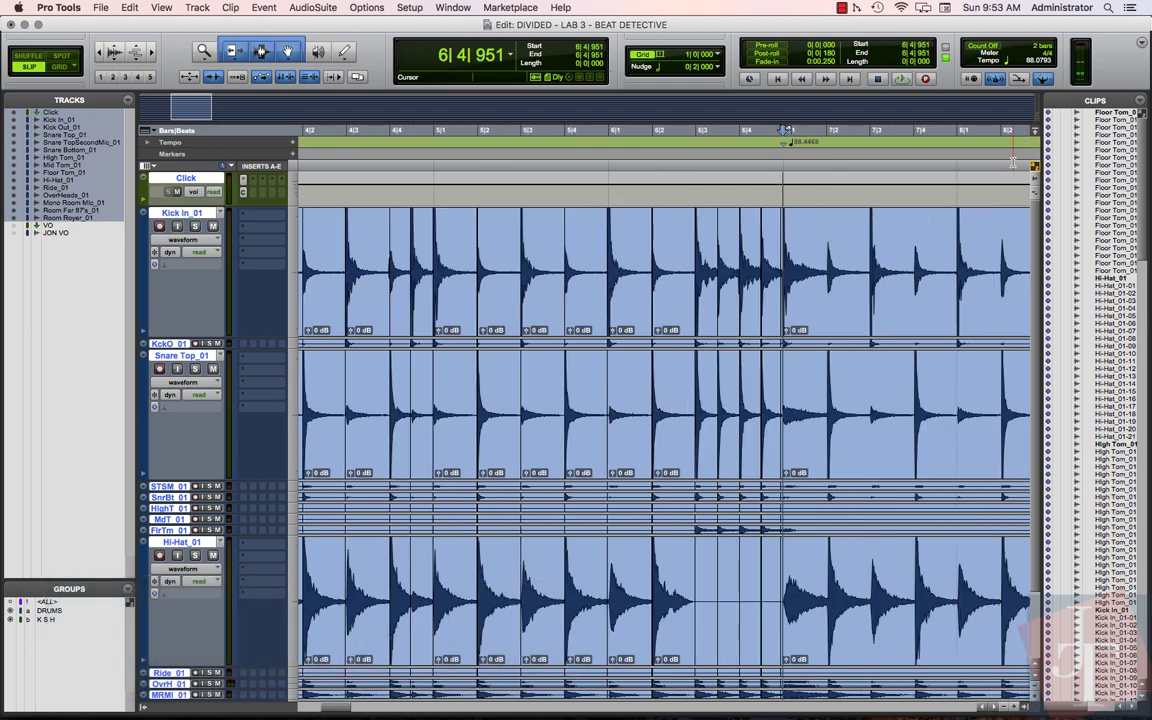
{"action": "left_click", "coordinate": [72, 69]}
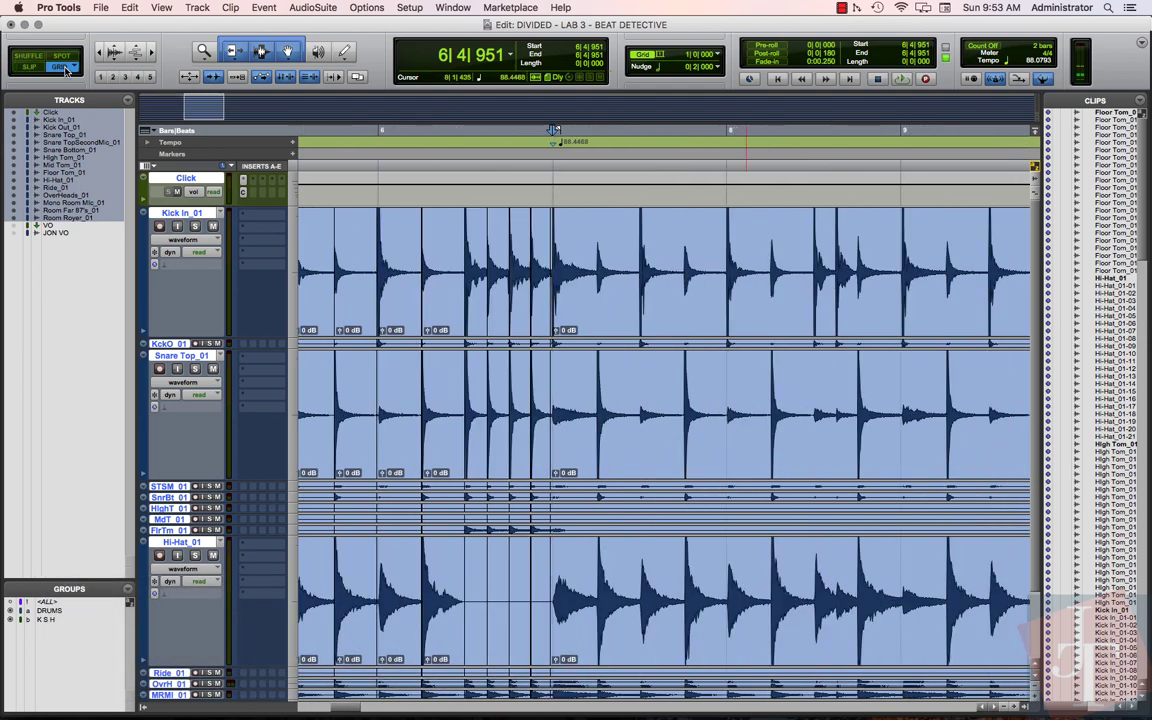
{"action": "left_click", "coordinate": [557, 170]}
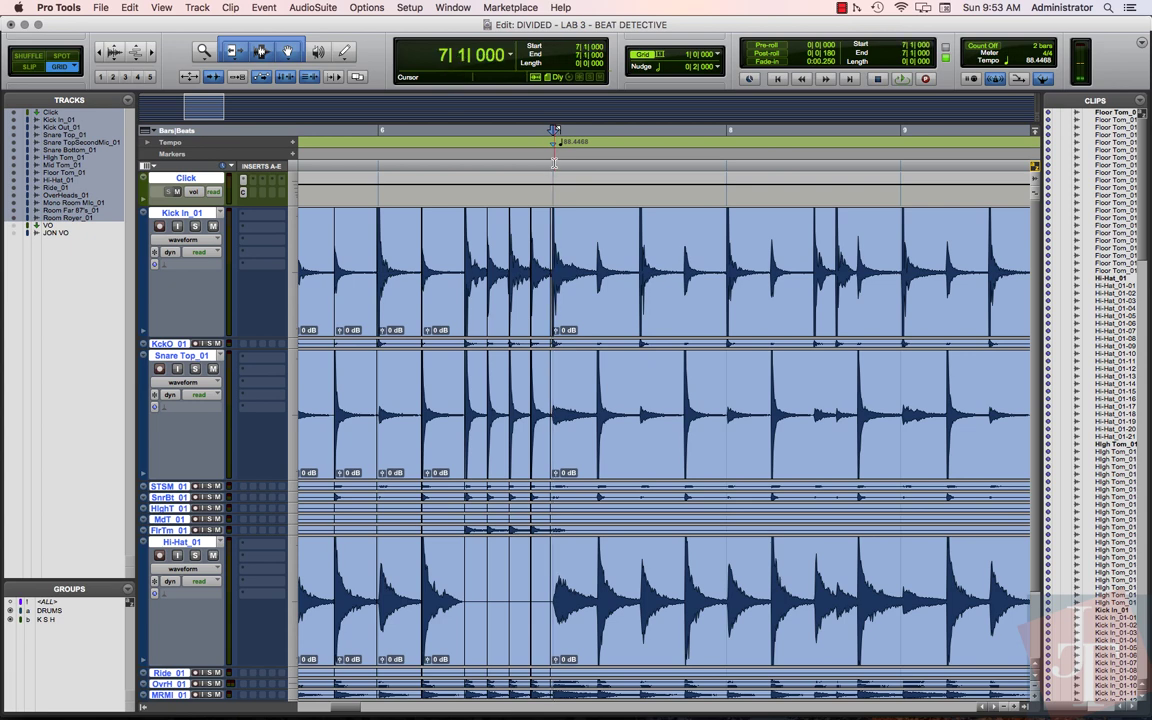
{"action": "scroll", "coordinate": [808, 191], "scroll_direction": "right", "scroll_amount": 3}
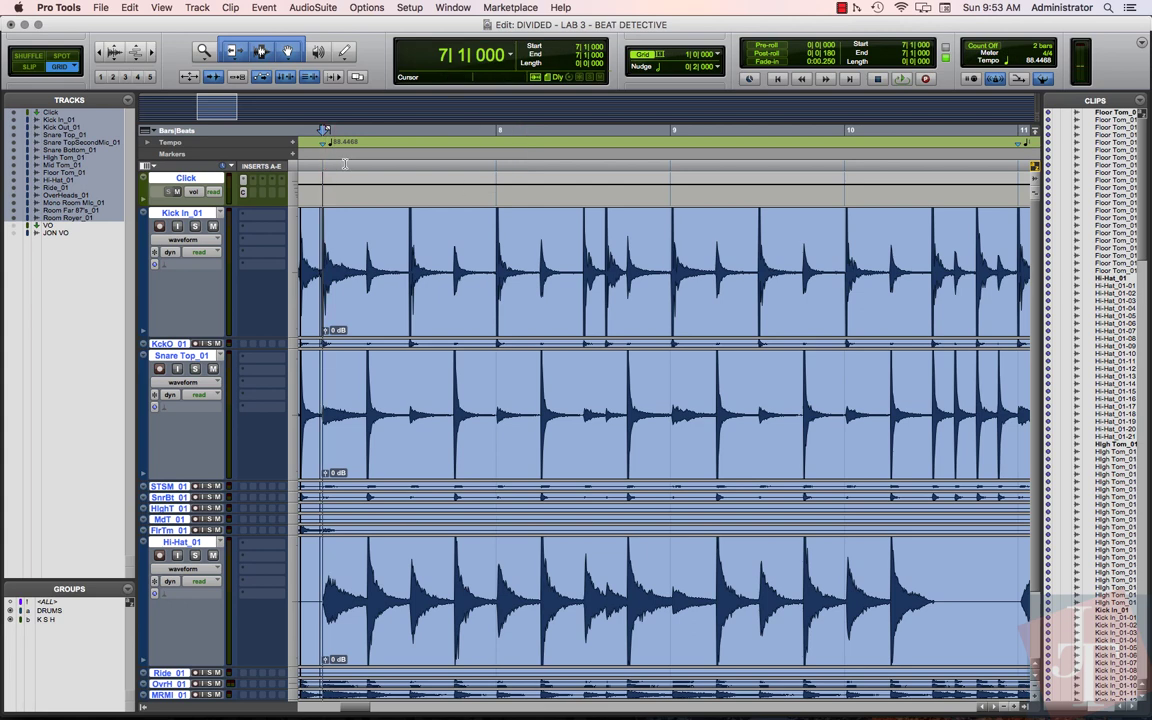
{"action": "left_click_drag", "start_coordinate": [325, 160], "coordinate": [933, 169]}
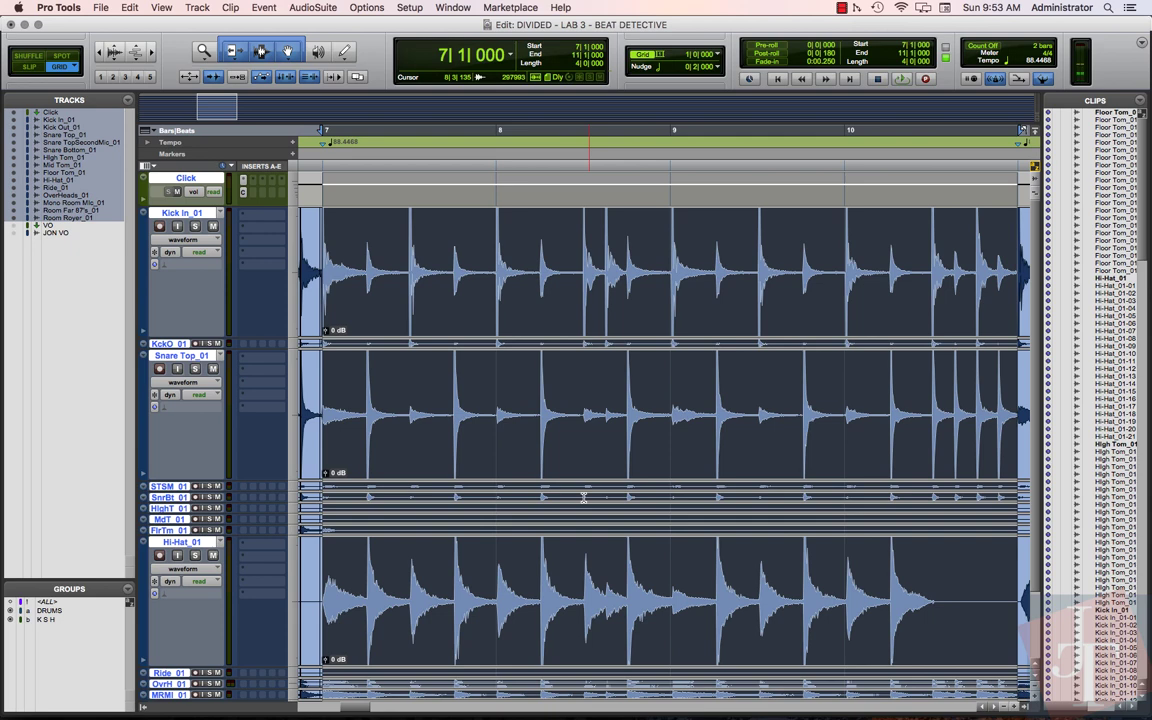
{"action": "key", "text": "super+bracketleft"}
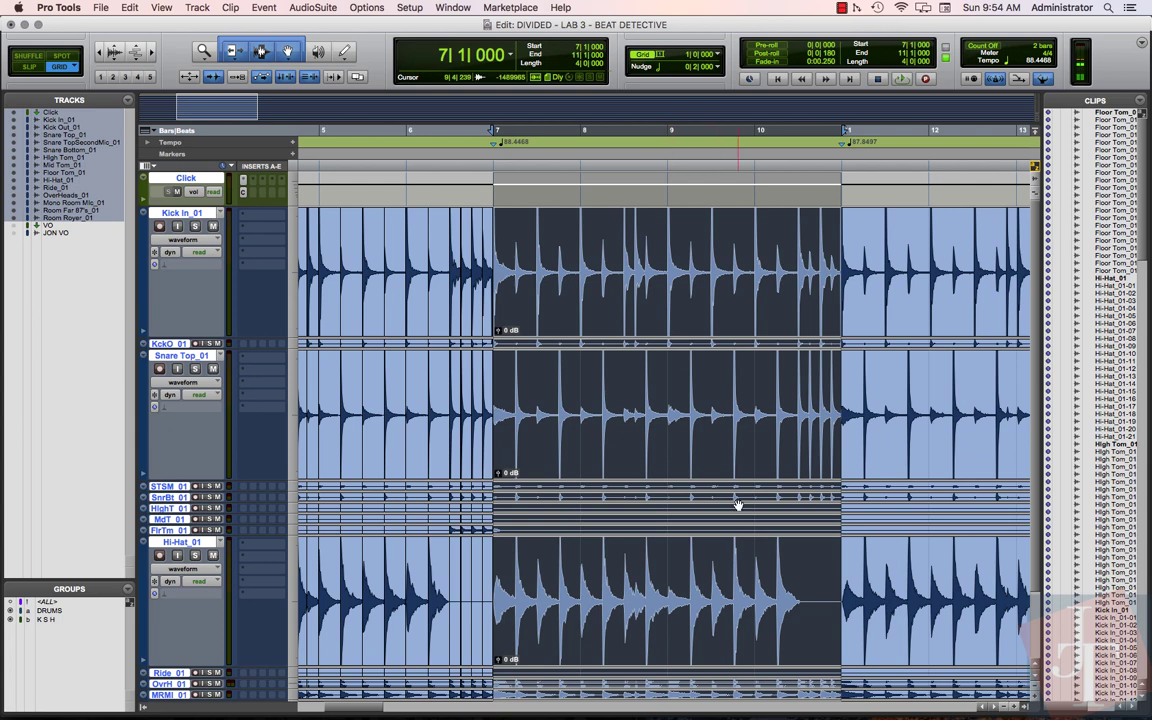
Select bar 8 on the Kick In_01 track alone and clear that selection
{"action": "left_click", "coordinate": [625, 262]}
{"action": "left_click_drag", "start_coordinate": [585, 262], "coordinate": [651, 262]}
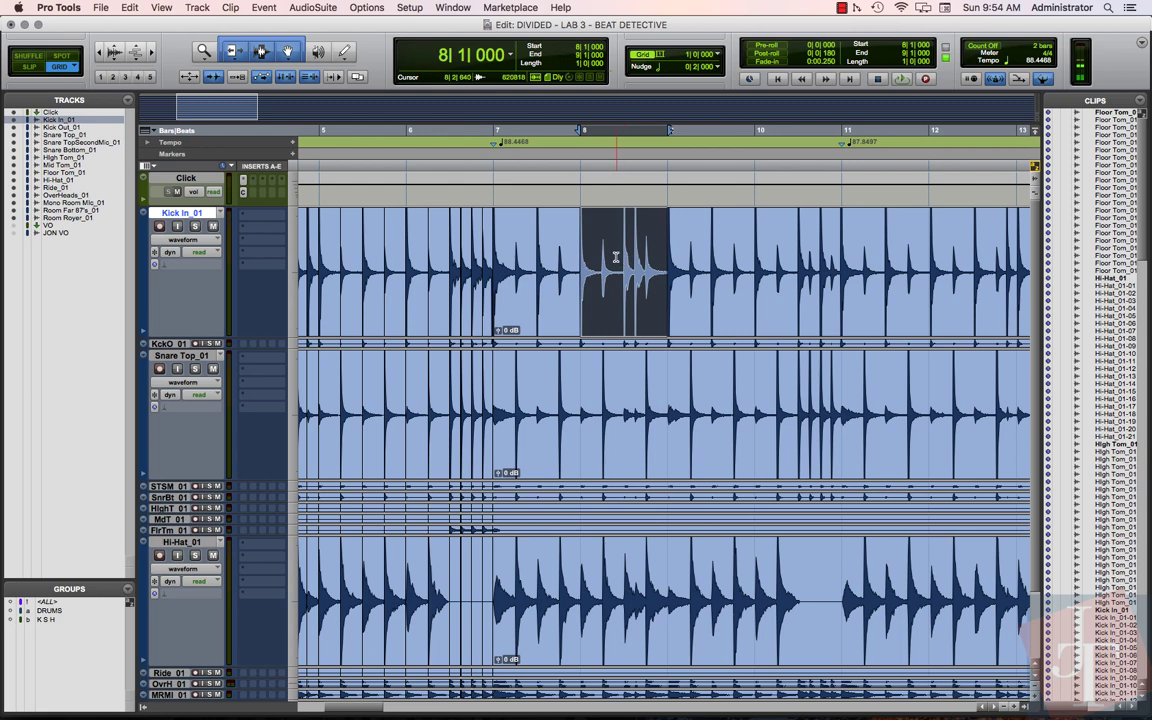
{"action": "left_click", "coordinate": [620, 255]}
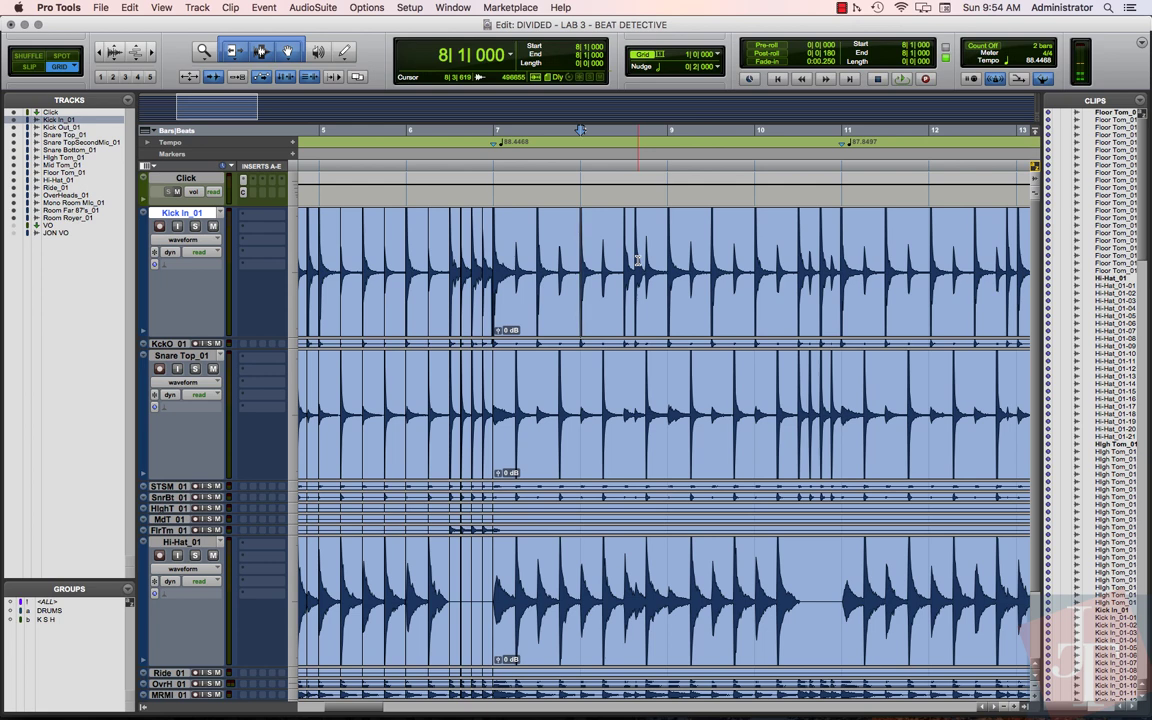
Reopen Beat Detective and leave the triplet option off for the 1/16 Note contents
{"action": "key", "text": "super+8"}
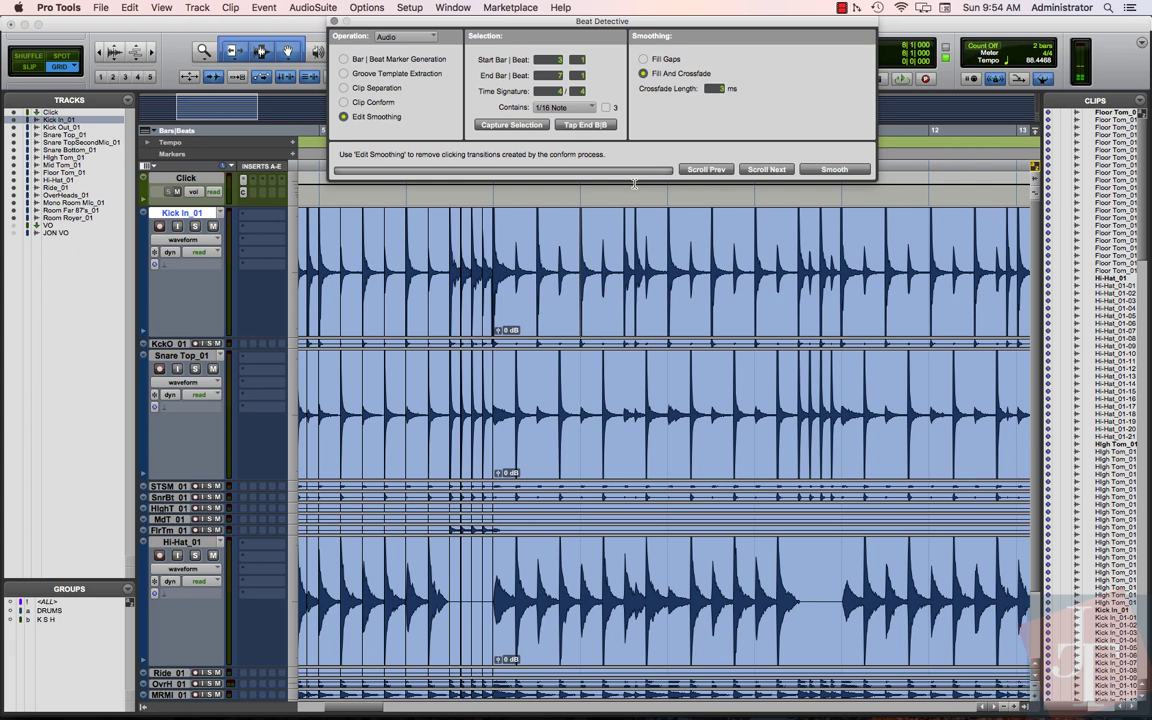
{"action": "left_click", "coordinate": [605, 107]}
{"action": "left_click", "coordinate": [606, 110]}
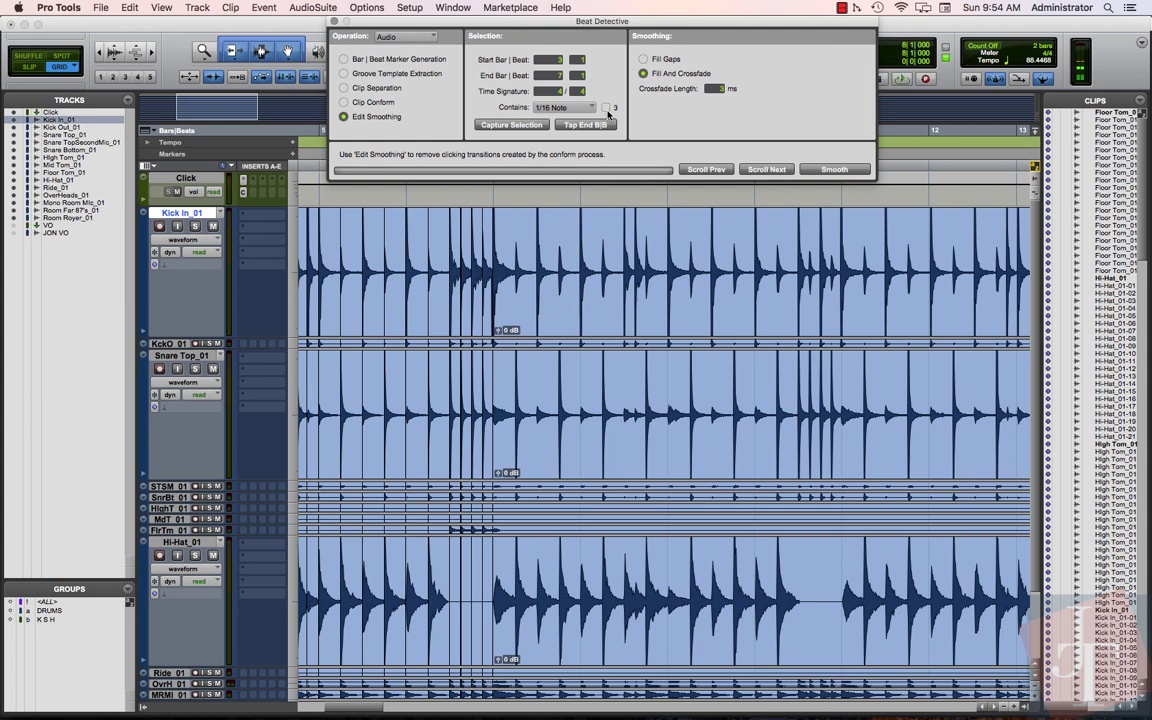